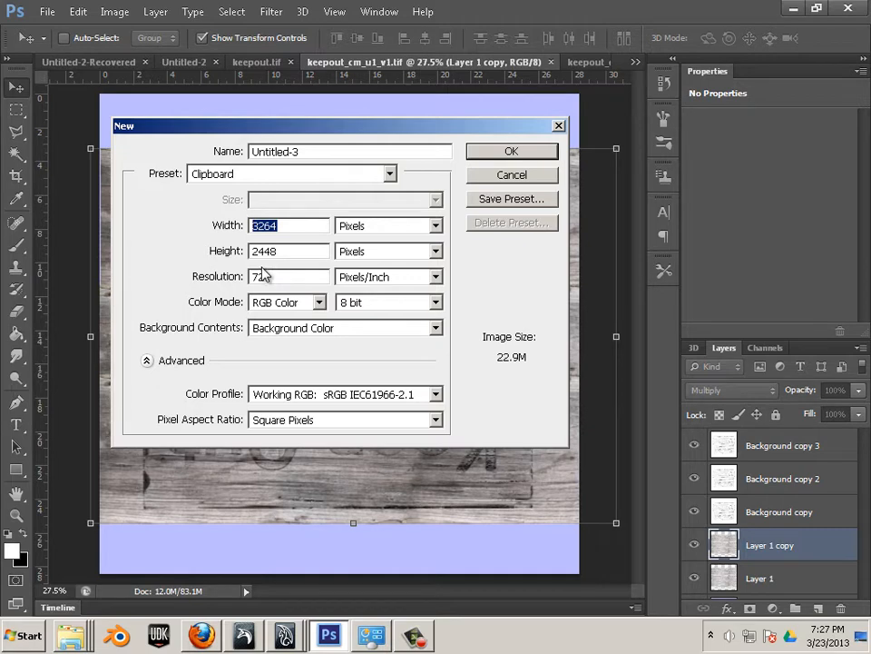
# - Create a new RGB document 128 pixels wide and 128 pixels high at 72 pixels/inch
pyautogui.write('128')
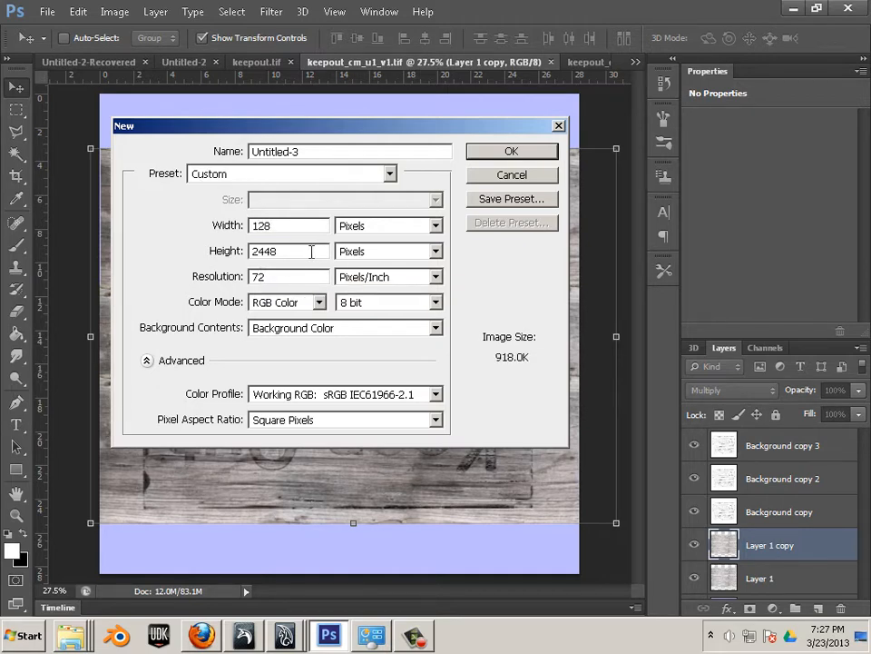
pyautogui.moveTo(312, 252); pyautogui.dragTo(216, 267)
pyautogui.write('128')
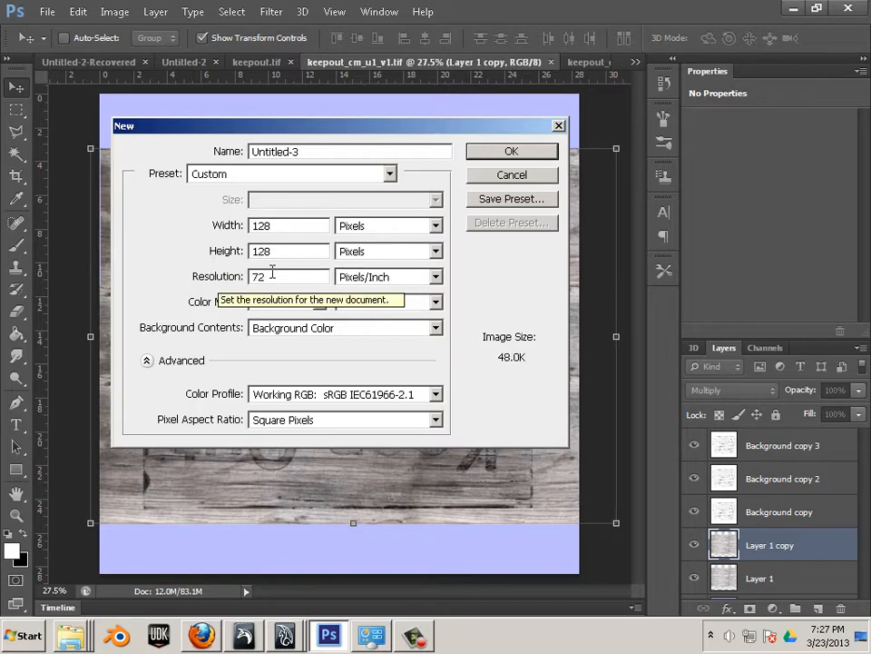
pyautogui.click(499, 154)
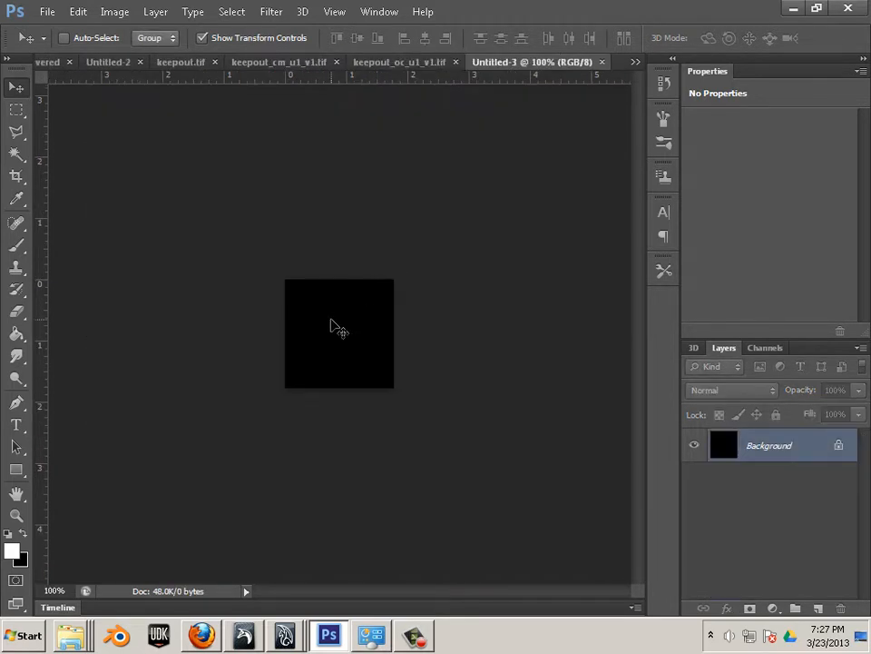
# - Add a vertical and a horizontal guide through the centre of the canvas, dividing it into four quadrants
pyautogui.keyDown('alt'); pyautogui.scroll(9, 315, 324); pyautogui.keyUp('alt')
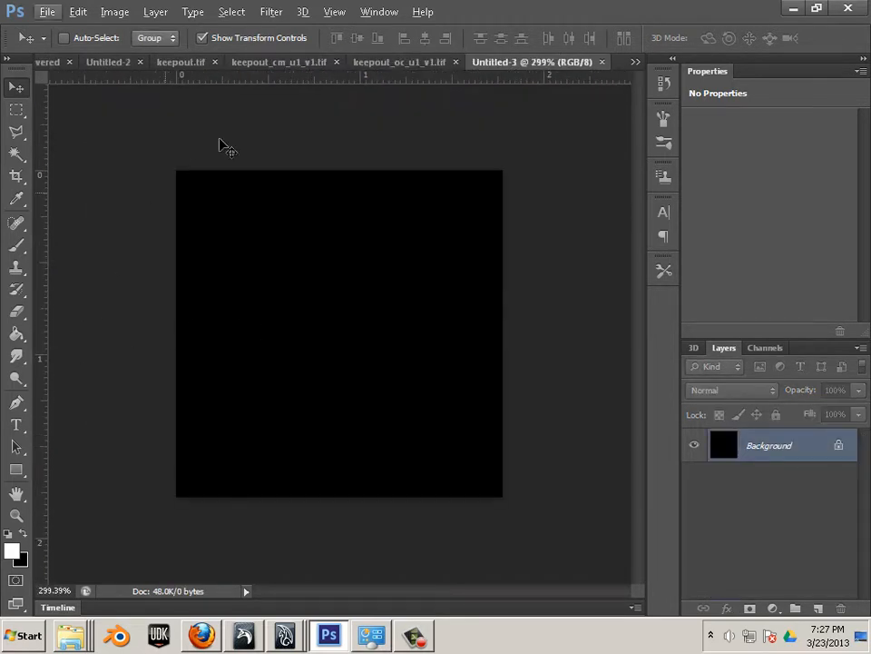
pyautogui.click(330, 12)
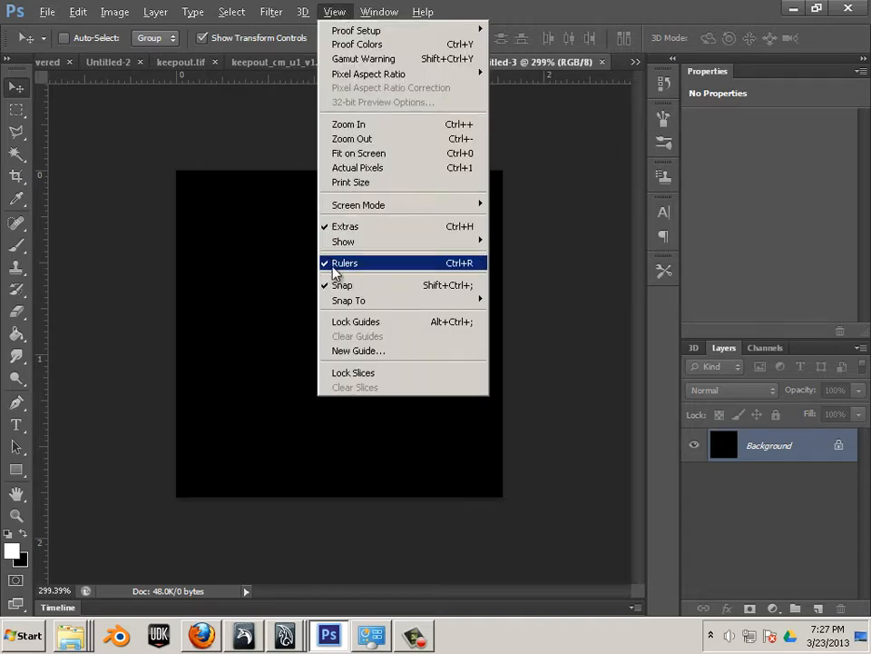
pyautogui.moveTo(38, 343); pyautogui.dragTo(339, 374)
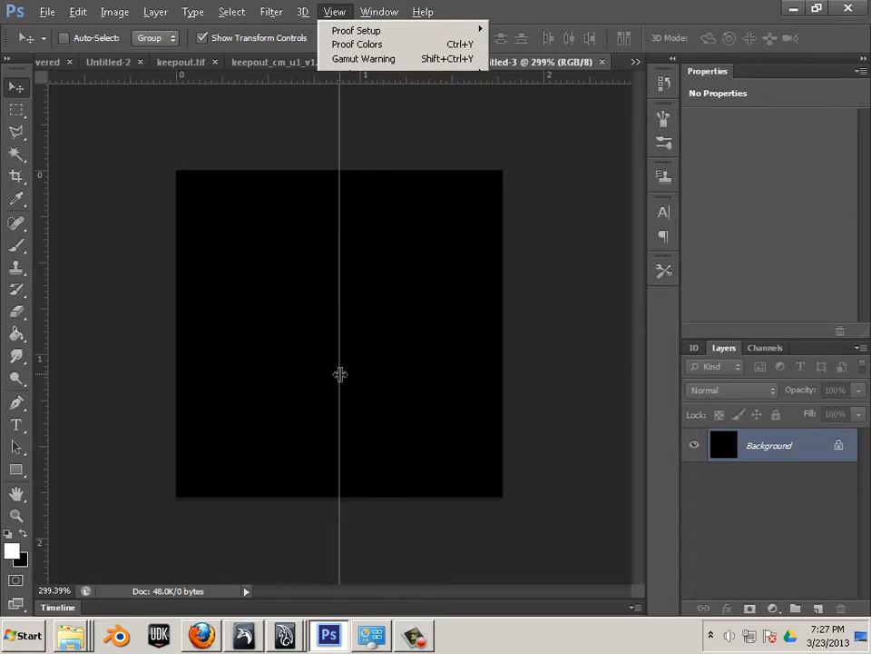
pyautogui.moveTo(340, 374); pyautogui.dragTo(339, 374)
pyautogui.moveTo(236, 82); pyautogui.dragTo(243, 334)
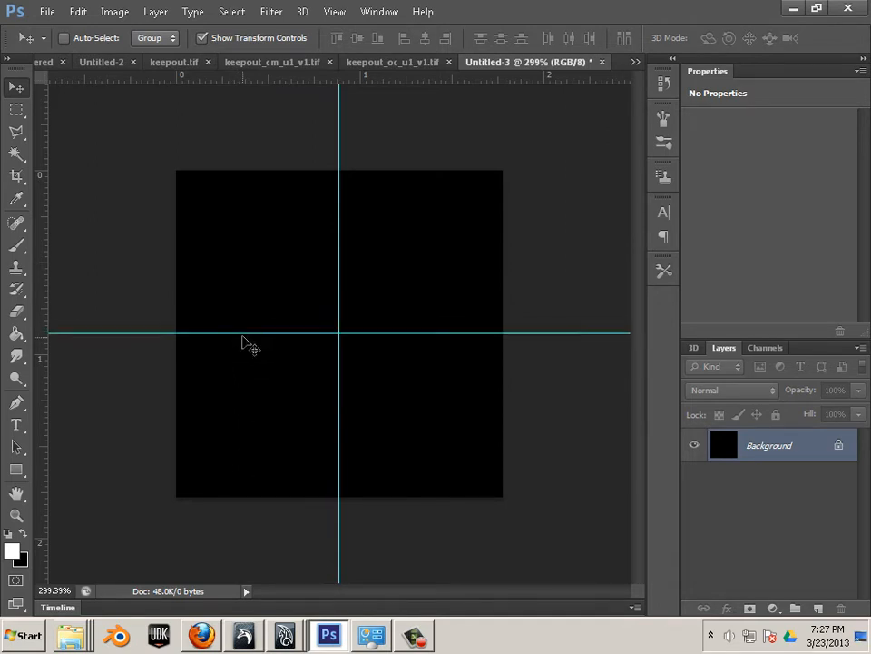
# - Select the canvas's upper-left quadrant and fill it with light gray #969696
pyautogui.click(17, 110)
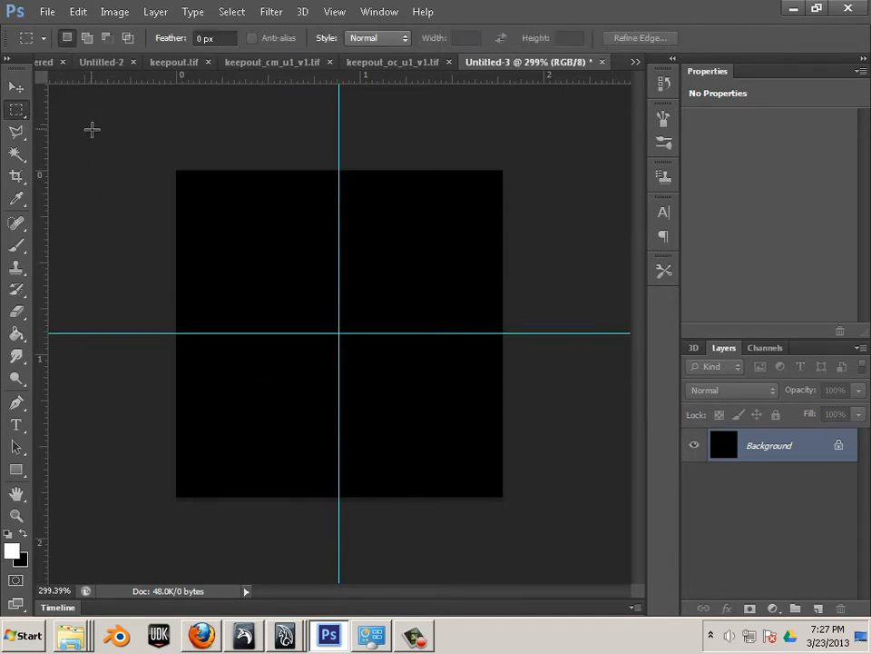
pyautogui.moveTo(272, 301); pyautogui.dragTo(338, 333)
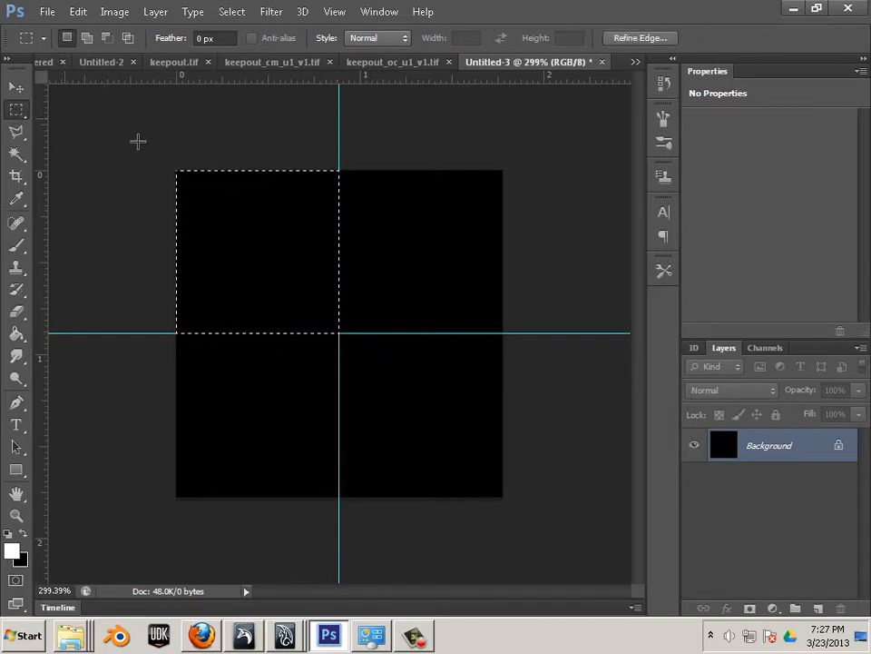
pyautogui.moveTo(176, 170); pyautogui.dragTo(341, 327)
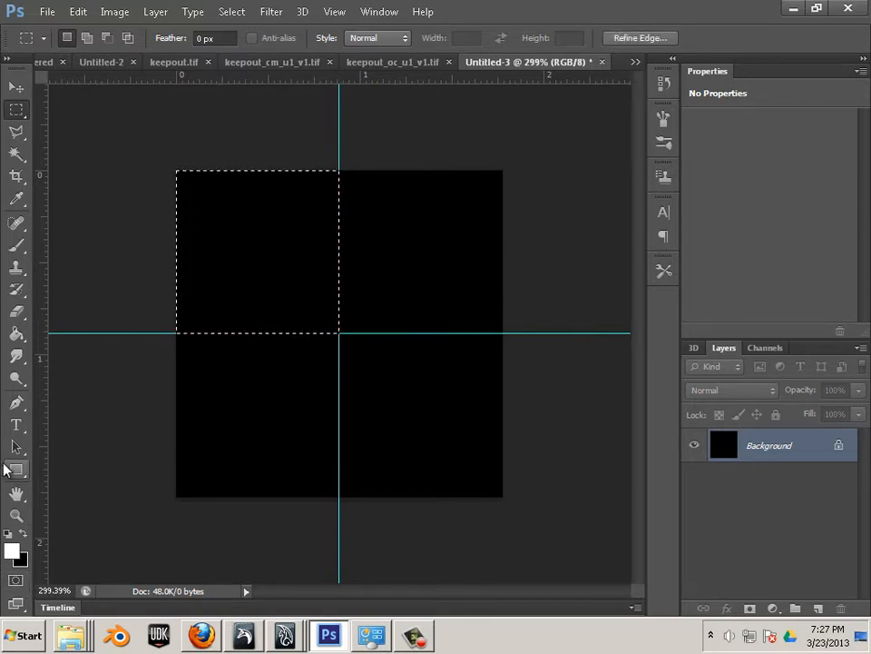
pyautogui.click(16, 333)
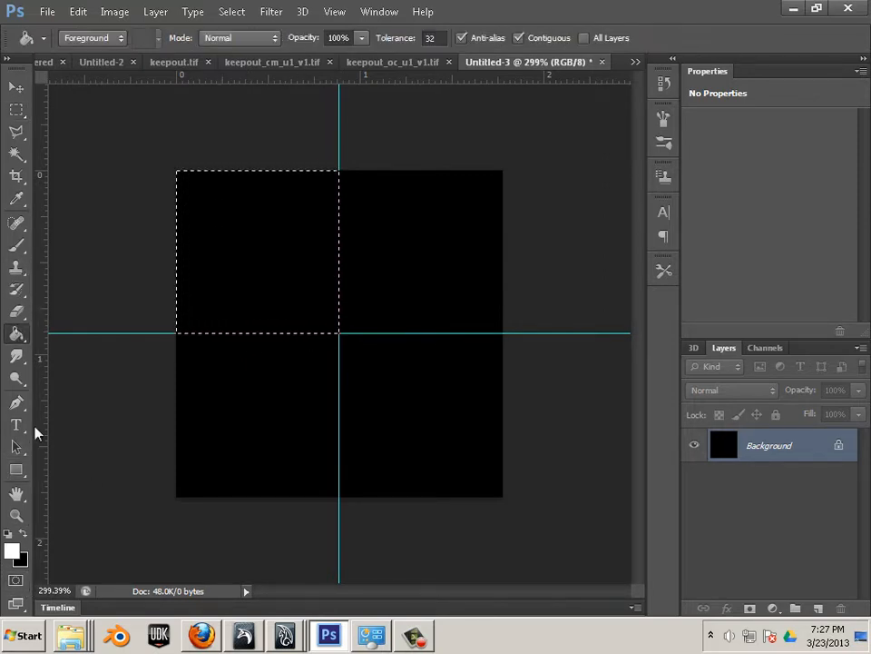
pyautogui.click(10, 550)
pyautogui.moveTo(342, 355)
pyautogui.mouseDown()
pyautogui.moveTo(230, 235)
pyautogui.moveTo(206, 226)
pyautogui.moveTo(204, 242)
pyautogui.mouseUp()
pyautogui.click(565, 141)
pyautogui.click(227, 255)
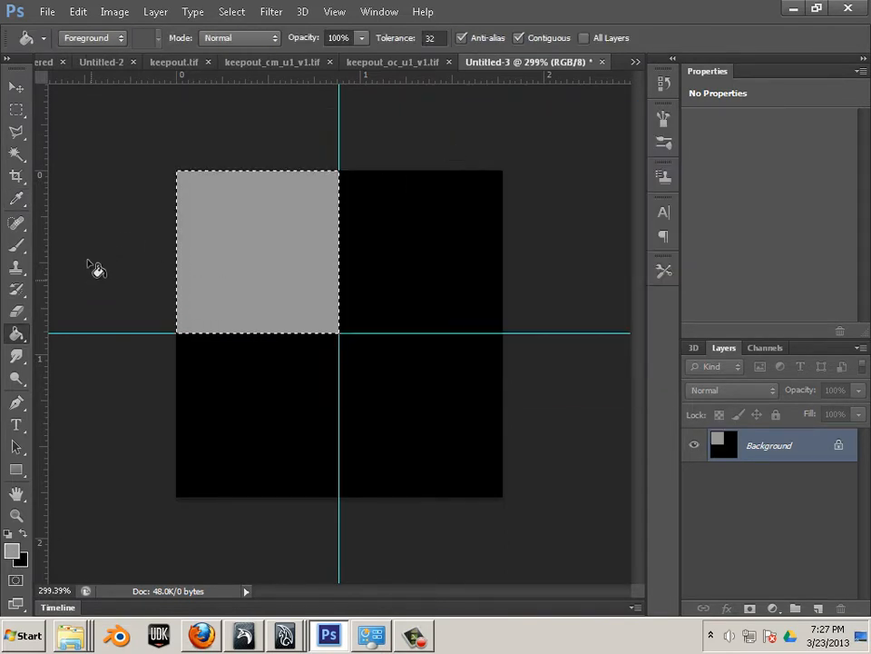
# - Select the canvas's lower-right quadrant and fill it with the same light gray
pyautogui.click(17, 109)
pyautogui.click(506, 451)
pyautogui.moveTo(502, 496); pyautogui.dragTo(341, 335)
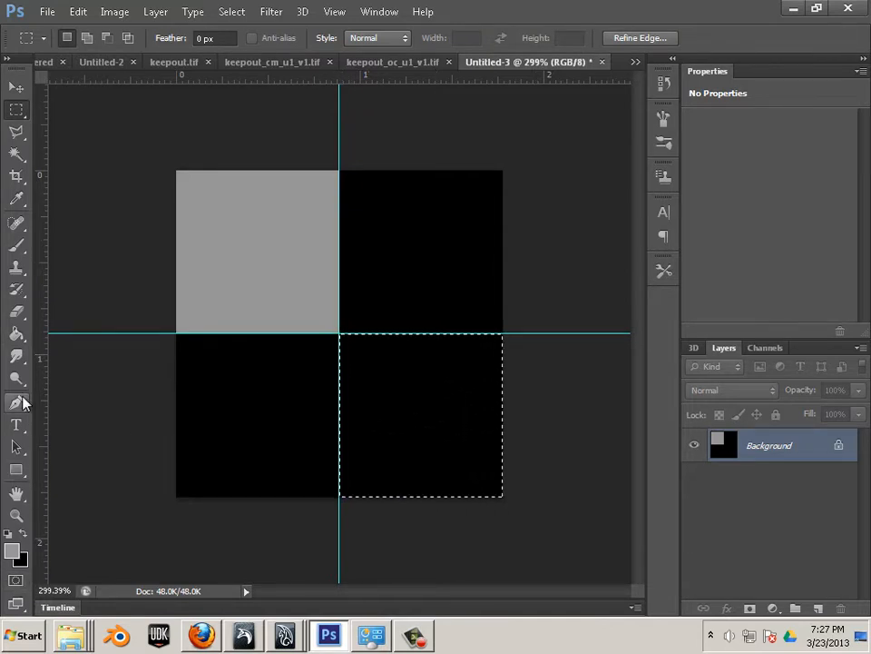
pyautogui.click(16, 333)
pyautogui.click(399, 419)
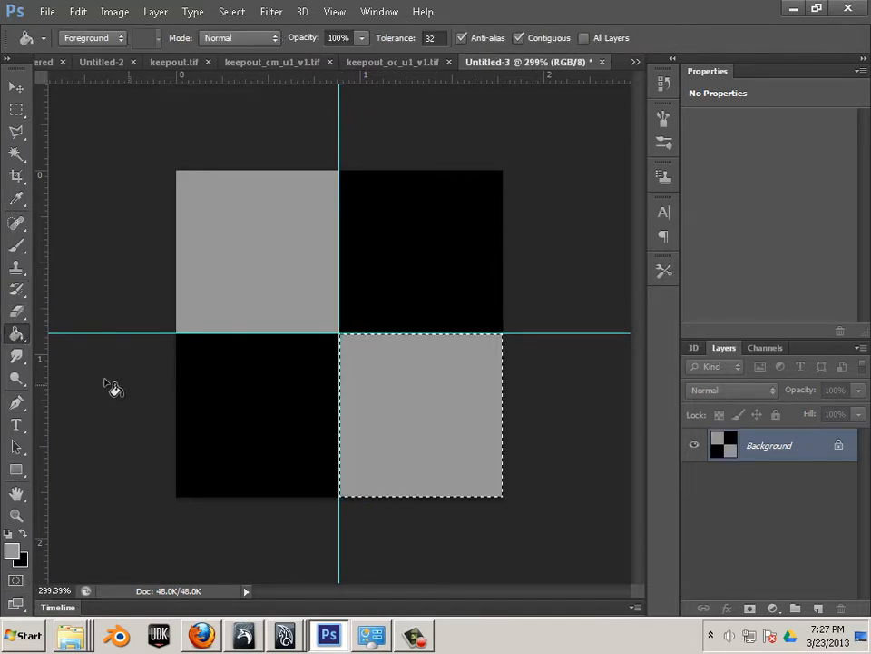
# - Select the canvas's lower-left quadrant and fill it with dark gray #303030
pyautogui.click(18, 110)
pyautogui.moveTo(179, 496); pyautogui.dragTo(340, 338)
pyautogui.click(13, 551)
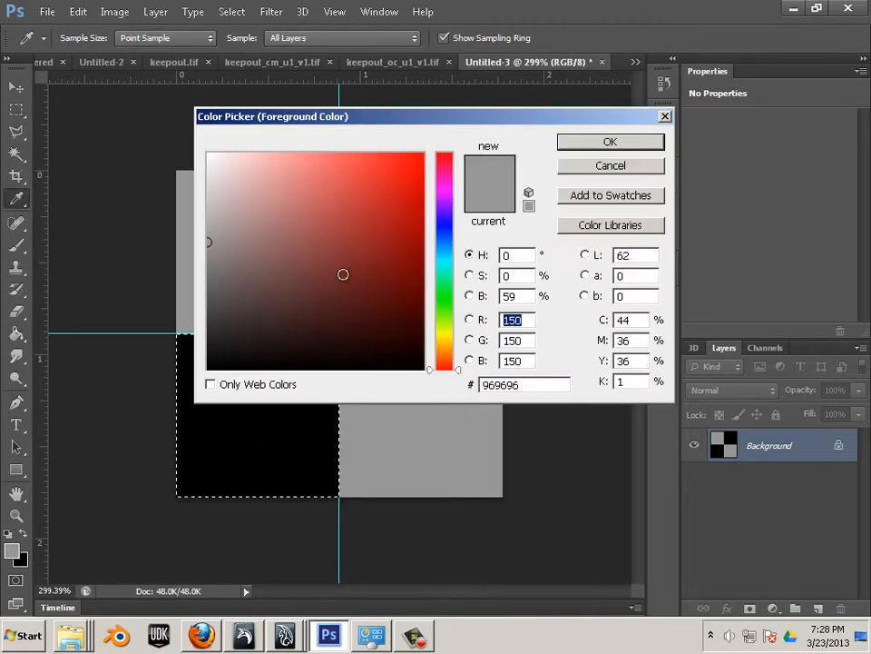
pyautogui.moveTo(342, 274); pyautogui.dragTo(207, 334)
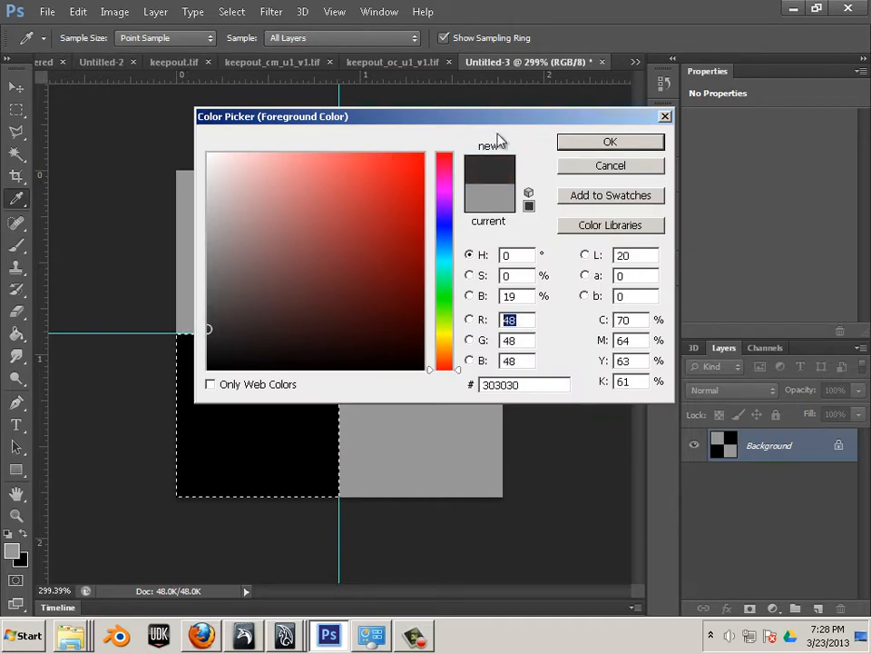
pyautogui.click(581, 142)
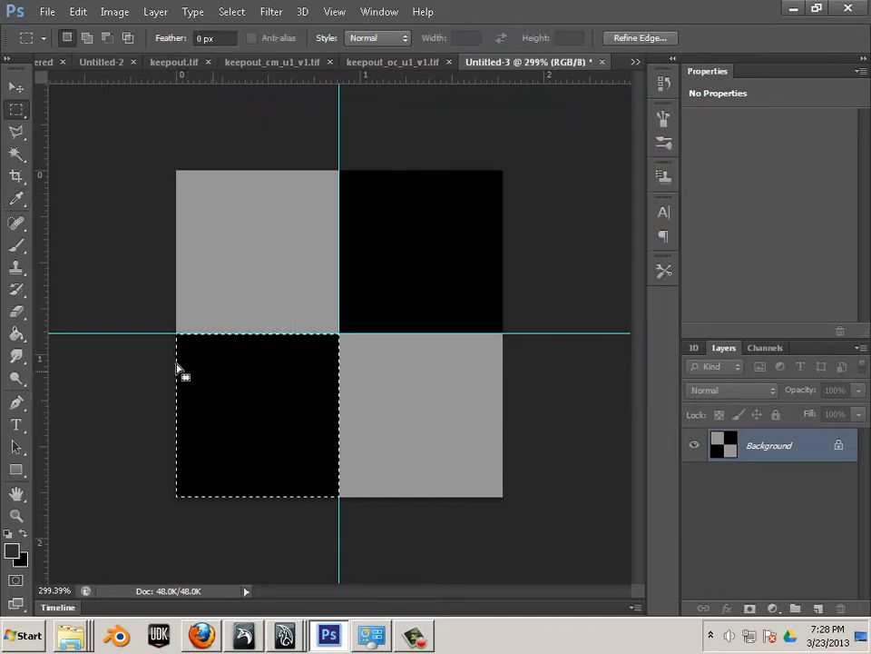
pyautogui.click(16, 333)
pyautogui.click(267, 410)
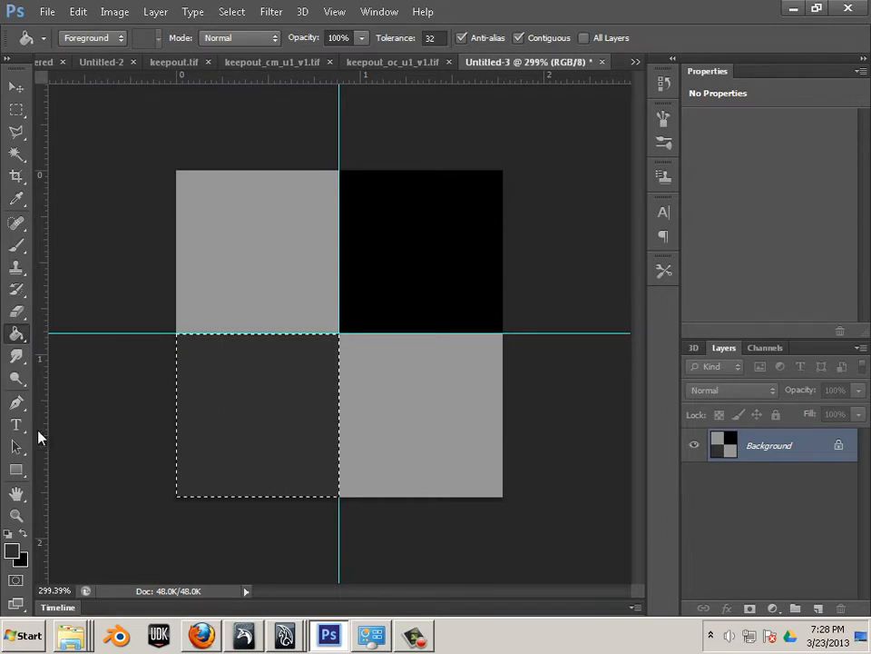
# - Select the canvas's upper-right quadrant and fill it with the same dark gray
pyautogui.click(16, 111)
pyautogui.moveTo(503, 170); pyautogui.dragTo(334, 330)
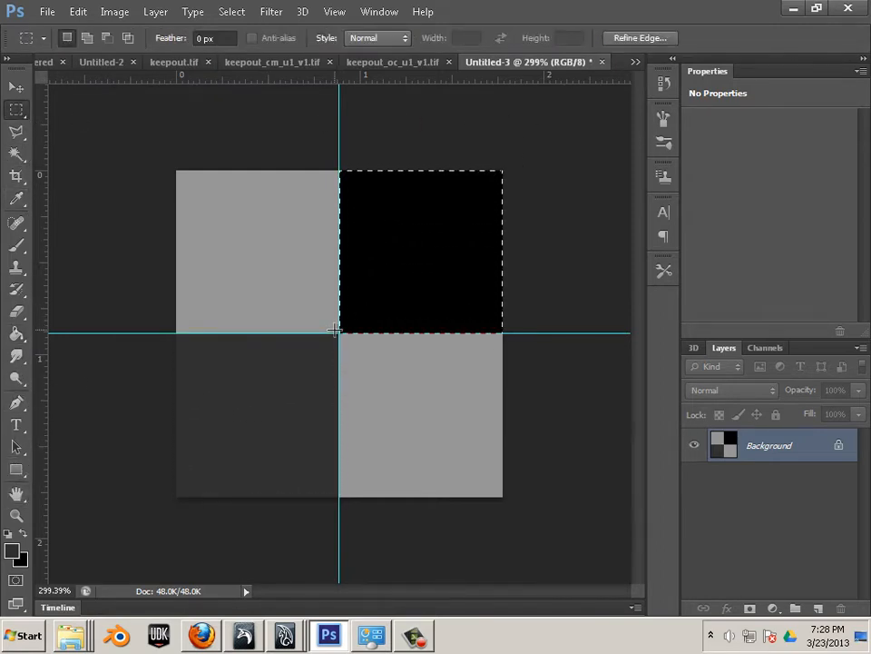
pyautogui.click(16, 334)
pyautogui.click(432, 239)
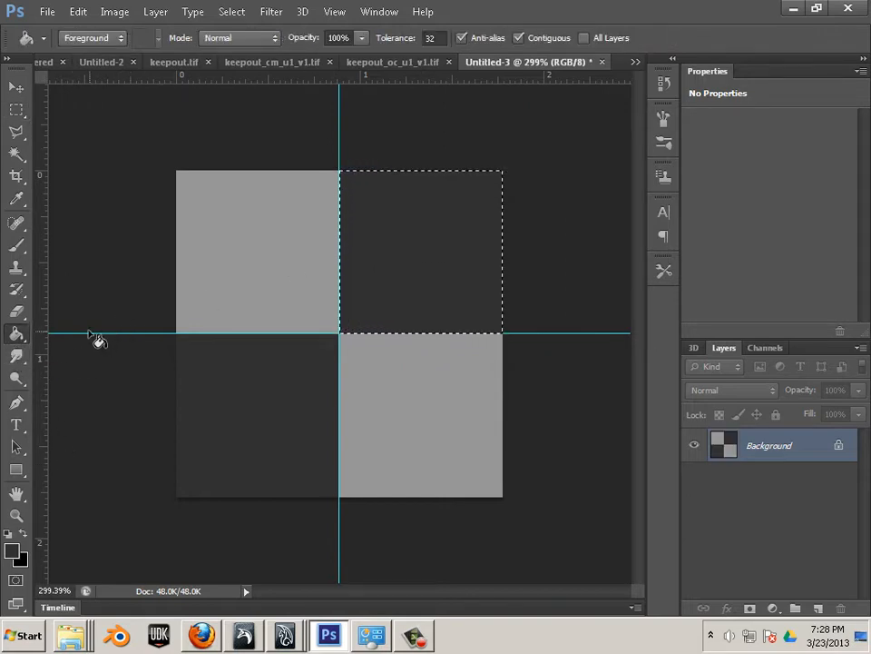
# - Add a Trebuchet MS Bold text box with the digit 1 at 6 pt inside the upper-left quadrant
pyautogui.click(16, 427)
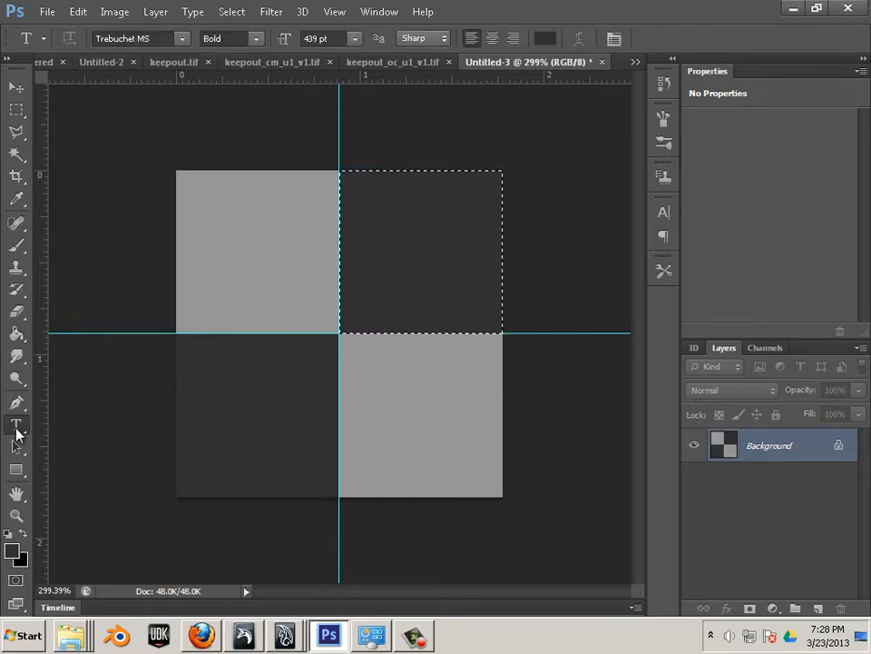
pyautogui.click(60, 425)
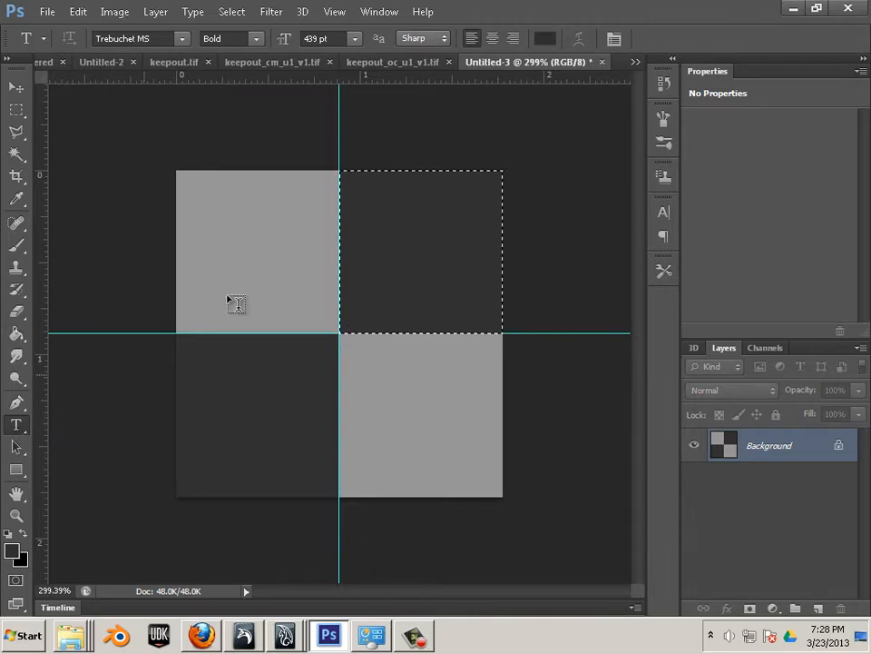
pyautogui.moveTo(210, 199); pyautogui.dragTo(309, 306)
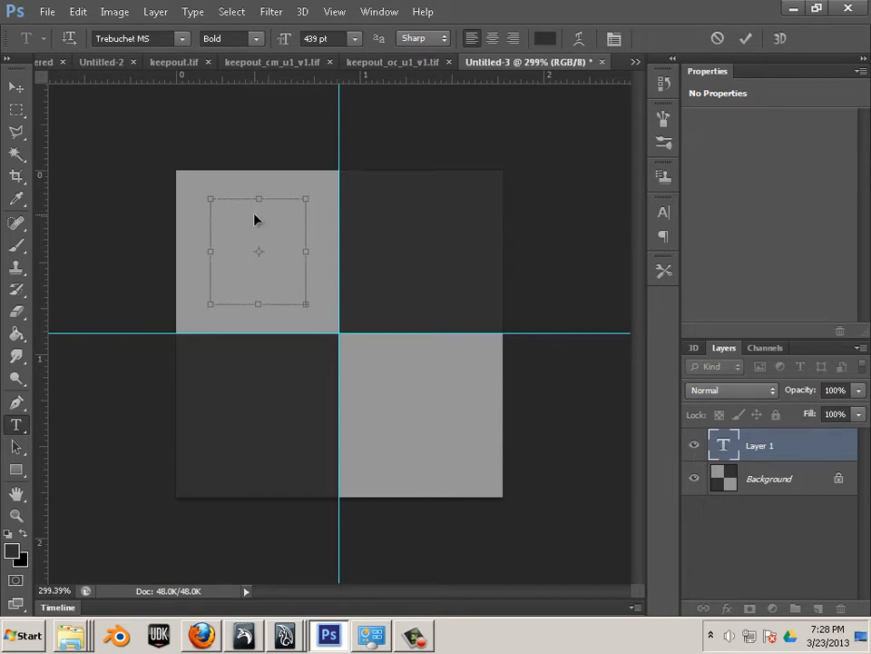
pyautogui.click(354, 39)
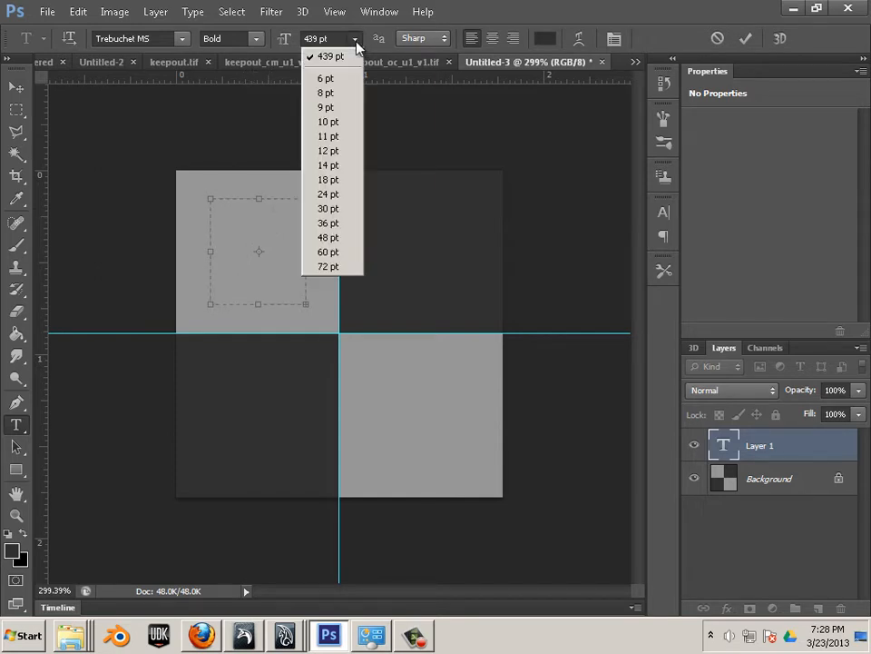
pyautogui.click(342, 80)
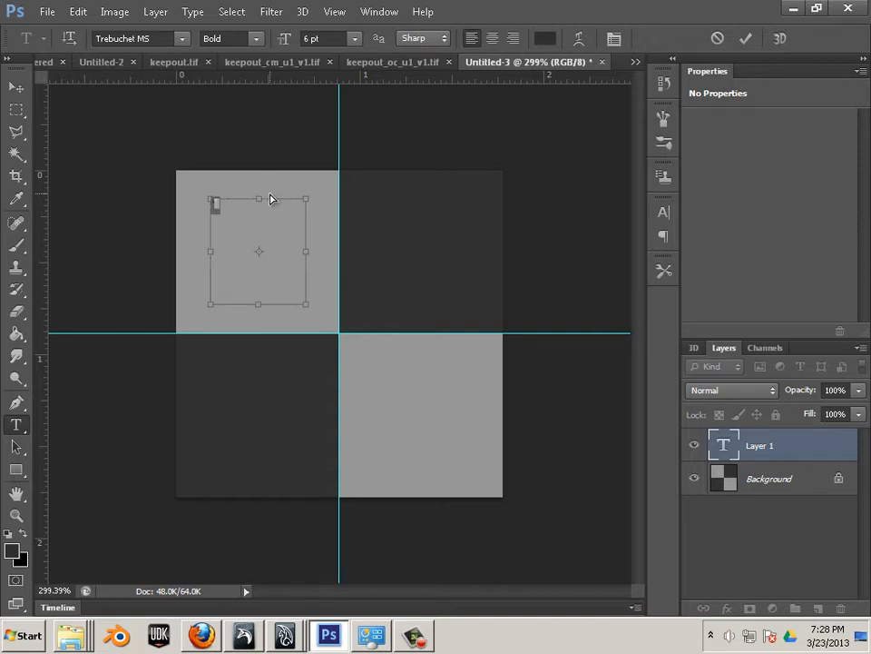
# - Enlarge the digit 1 in the upper-left quadrant to a font size of 42 pt
pyautogui.click(325, 36)
pyautogui.press('Up')
pyautogui.press('Up')
pyautogui.press('Up')
pyautogui.press('Up')
pyautogui.press('Up')
pyautogui.press('Up')
pyautogui.press('Up')
pyautogui.press('Up')
pyautogui.press('Up')
pyautogui.press('Up')
pyautogui.press('Up')
pyautogui.press('Up')
pyautogui.press('Up')
pyautogui.press('Up')
pyautogui.press('Up')
pyautogui.press('Up')
pyautogui.press('Up')
pyautogui.press('Up')
pyautogui.press('Up')
pyautogui.press('Up')
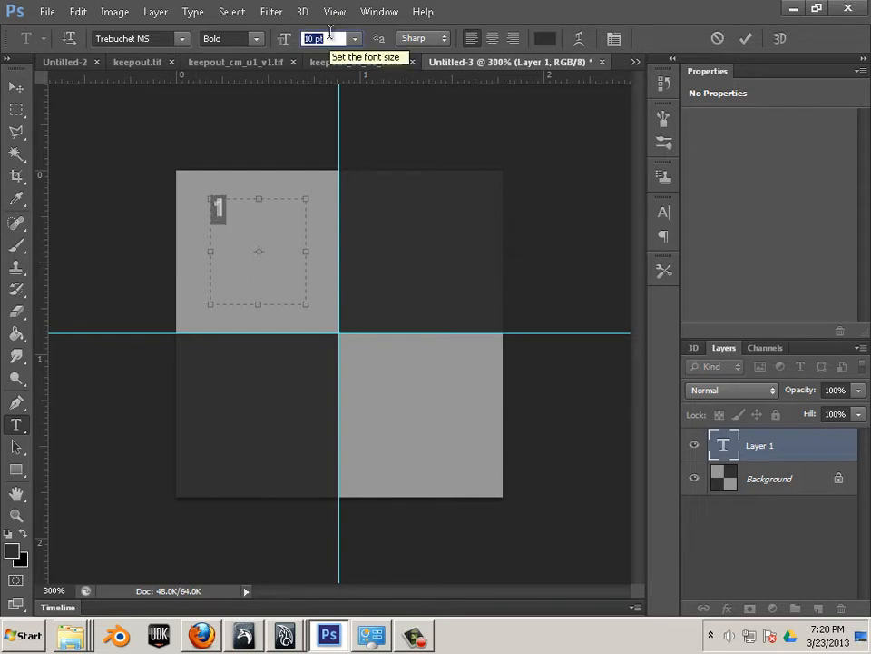
pyautogui.press('Up')
pyautogui.press('Up')
pyautogui.press('Up')
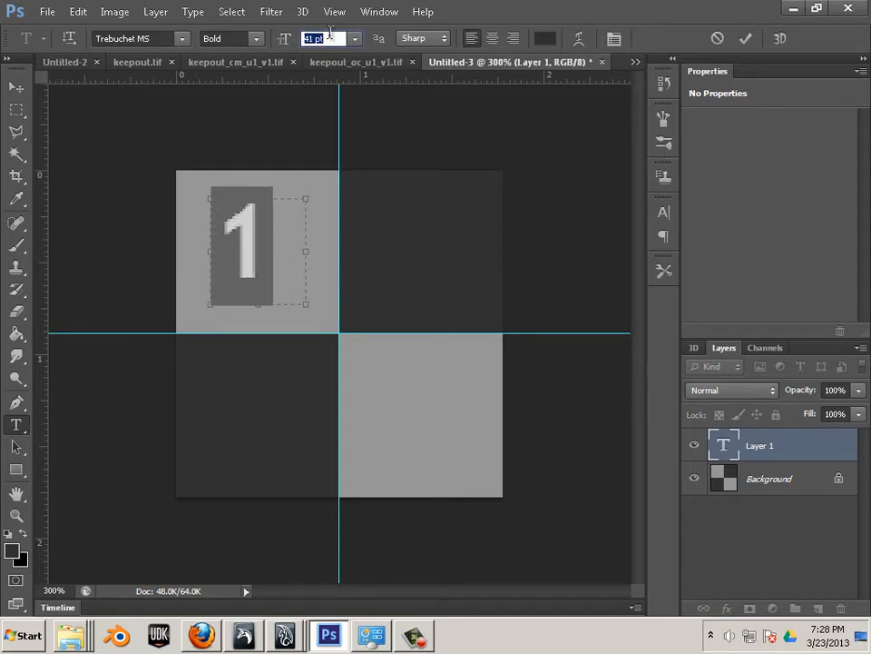
# - Centre the digit 1 in the upper-left quadrant and place a duplicate of it in the lower-right quadrant
pyautogui.click(16, 86)
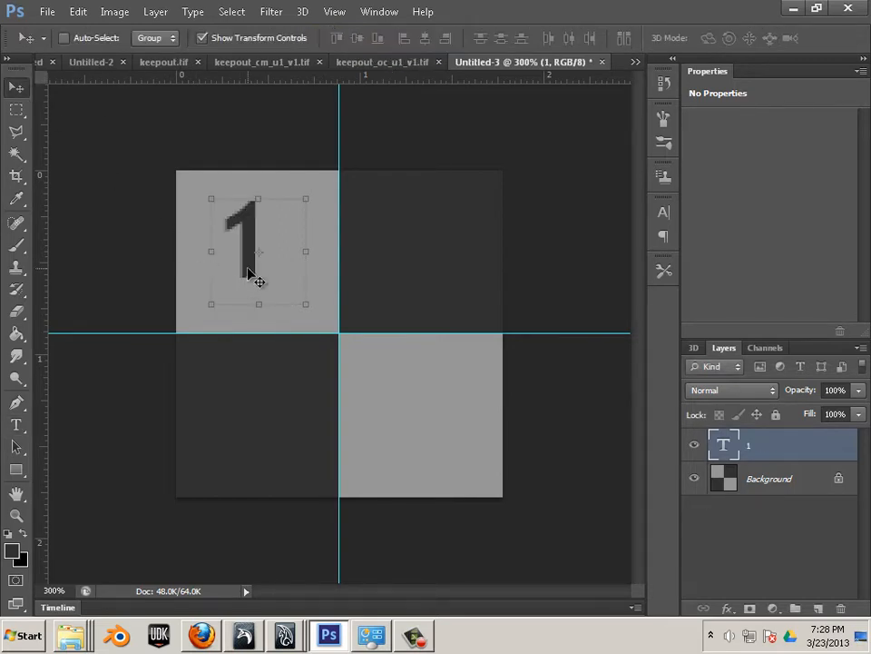
pyautogui.moveTo(254, 278); pyautogui.dragTo(415, 457)
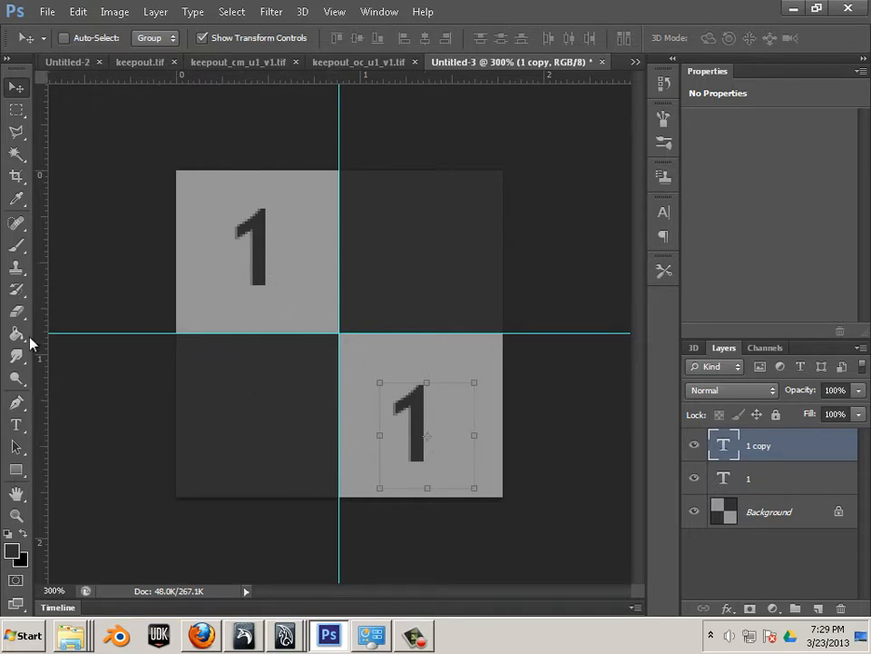
pyautogui.click(18, 424)
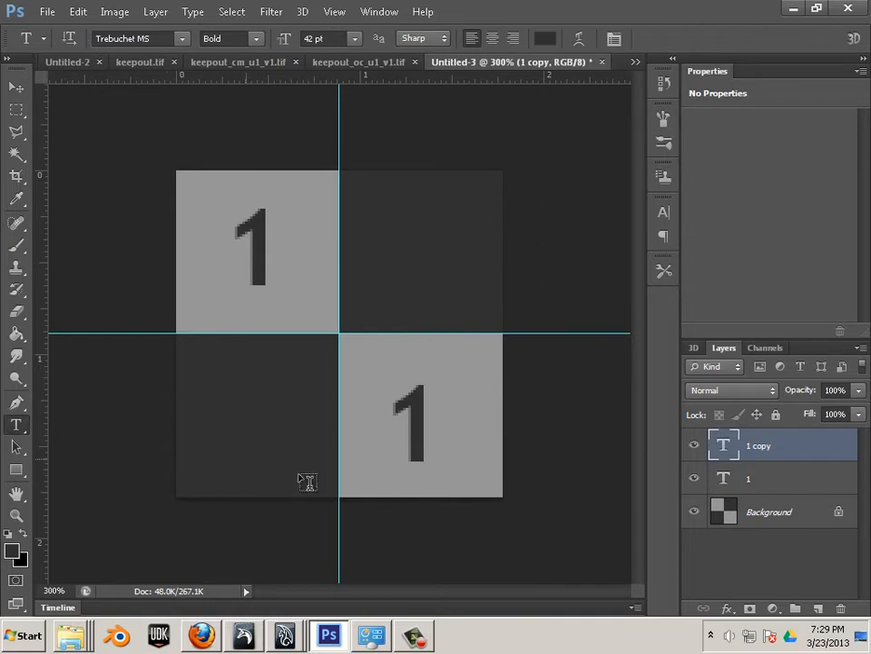
pyautogui.click(18, 92)
pyautogui.moveTo(417, 444); pyautogui.dragTo(404, 276)
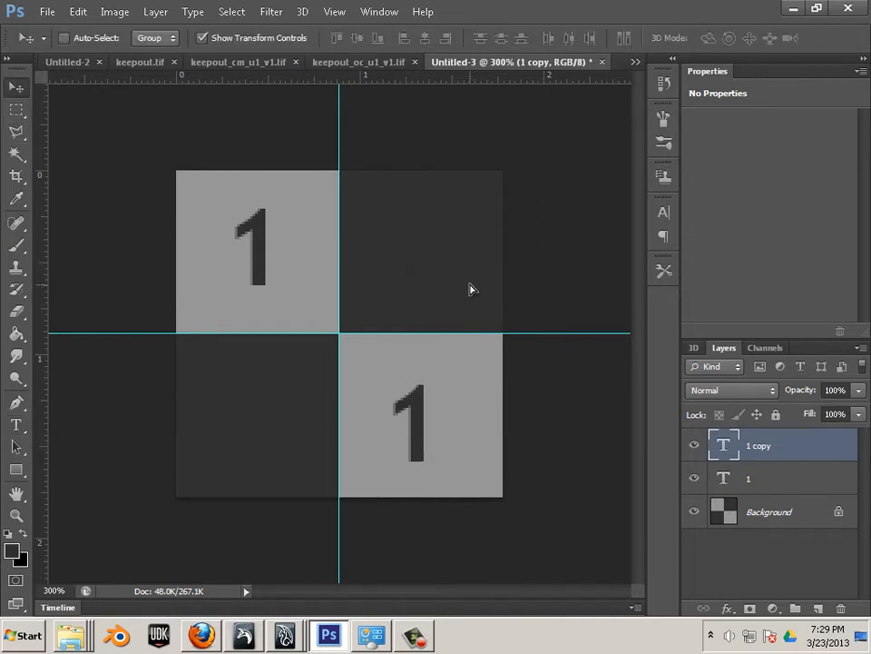
# - Duplicate the lower-right 1 just beside itself and change the duplicate's text to 0
pyautogui.keyDown('alt'); pyautogui.moveTo(415, 442); pyautogui.dragTo(467, 439); pyautogui.keyUp('alt')
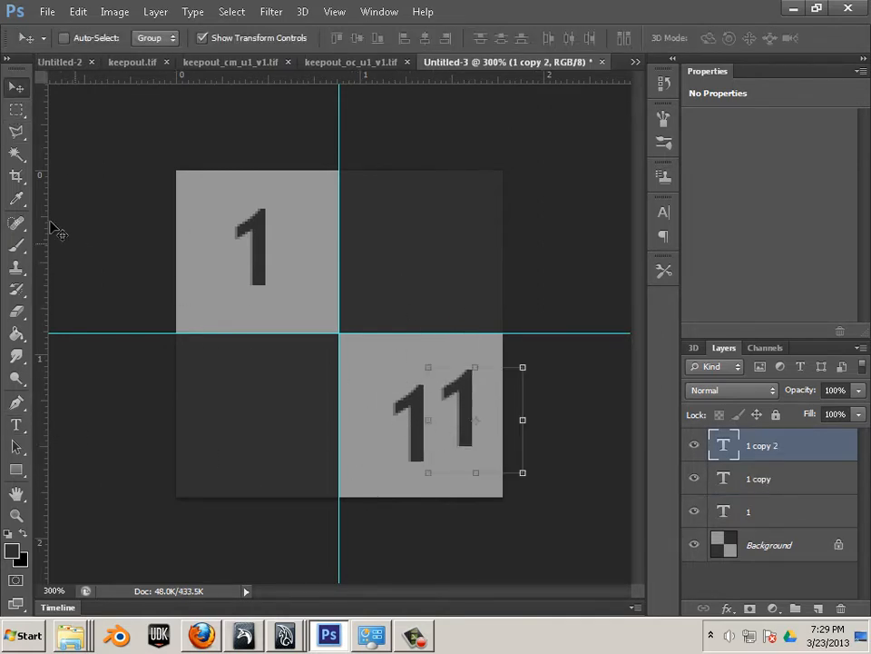
pyautogui.click(17, 424)
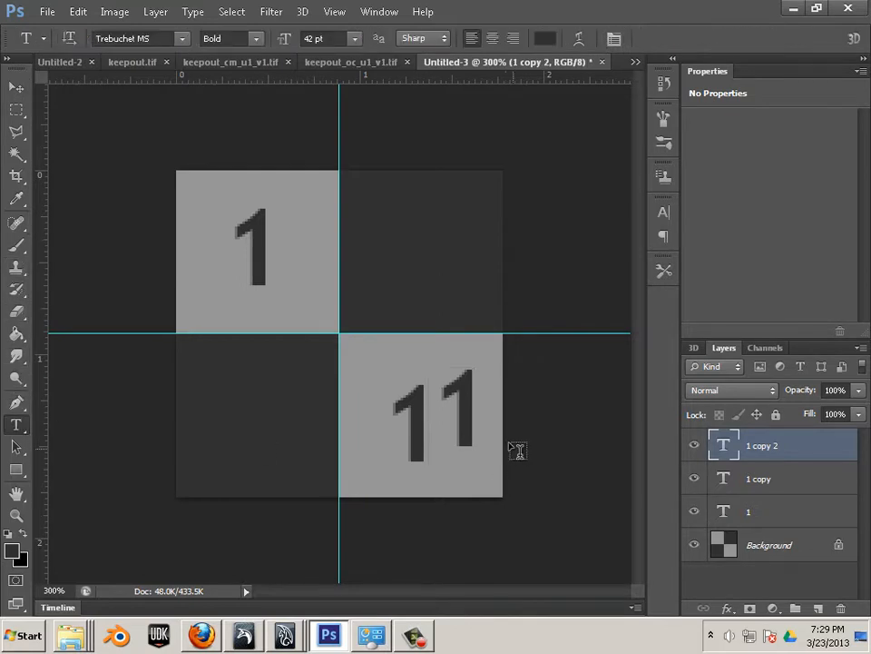
pyautogui.doubleClick(448, 424)
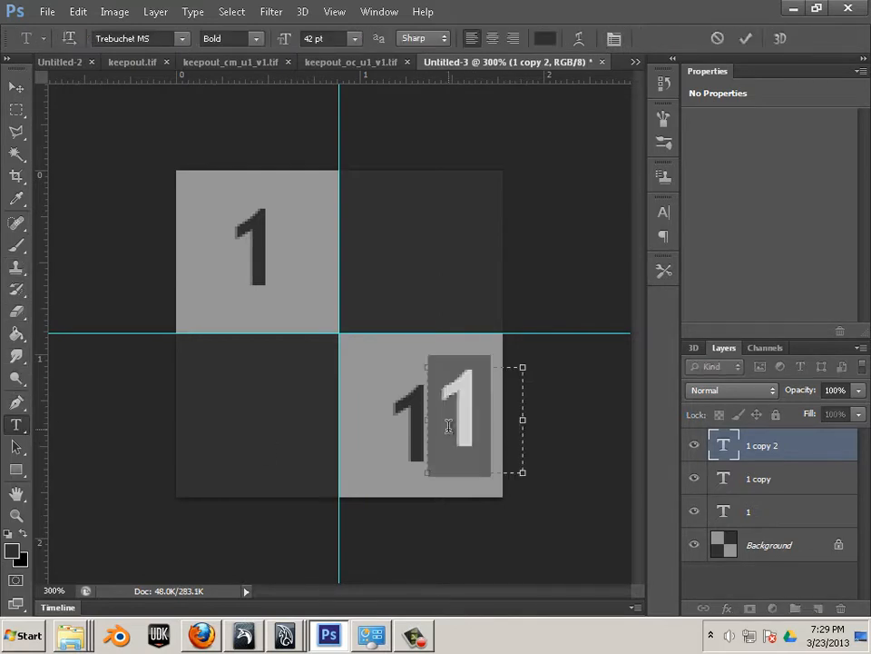
pyautogui.write('0')
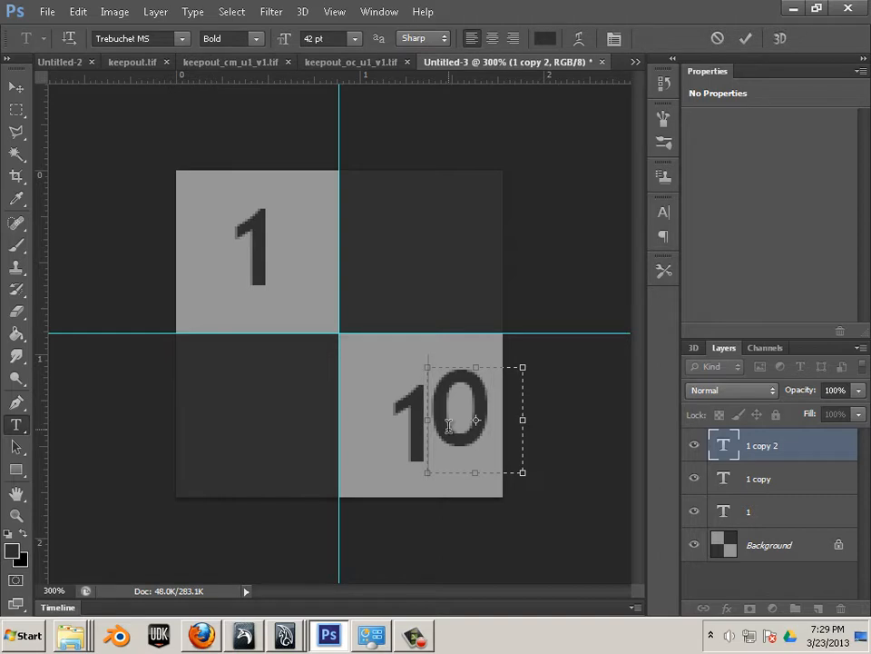
# - Replace the 0 in the lower-right quadrant with a 5 and shift it slightly down beside the 1
pyautogui.press('BackSpace')
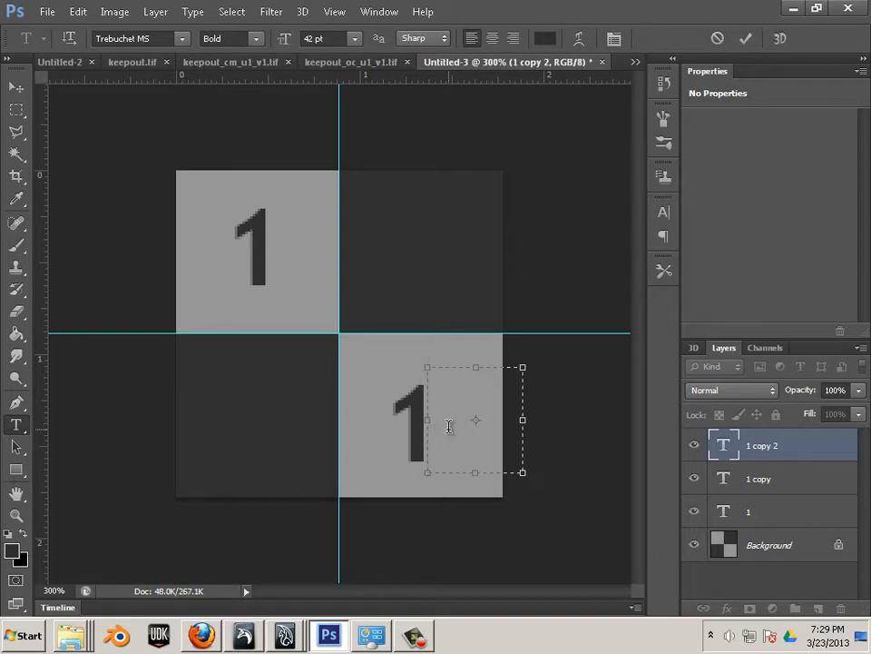
pyautogui.write('5')
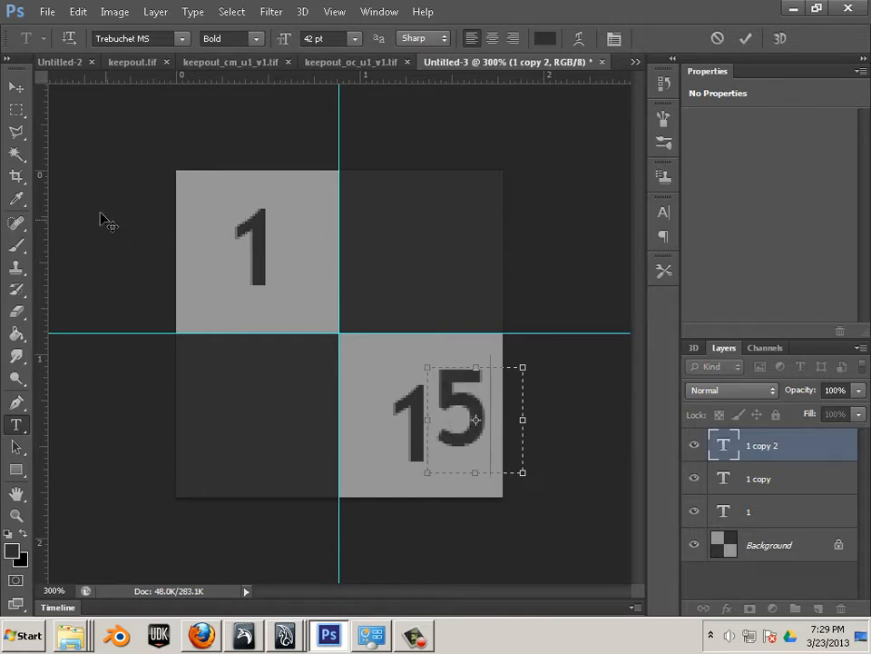
pyautogui.click(16, 87)
pyautogui.moveTo(459, 445)
pyautogui.mouseDown()
pyautogui.moveTo(445, 395)
pyautogui.moveTo(463, 452)
pyautogui.mouseUp()
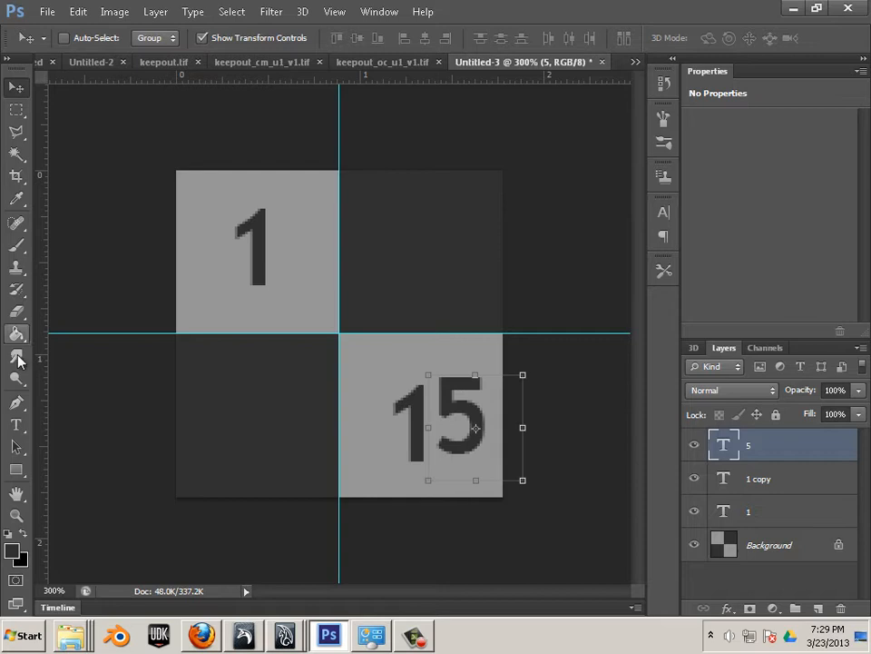
# - Recolour the digit 5 with the light gray #969696
pyautogui.click(17, 424)
pyautogui.doubleClick(475, 428)
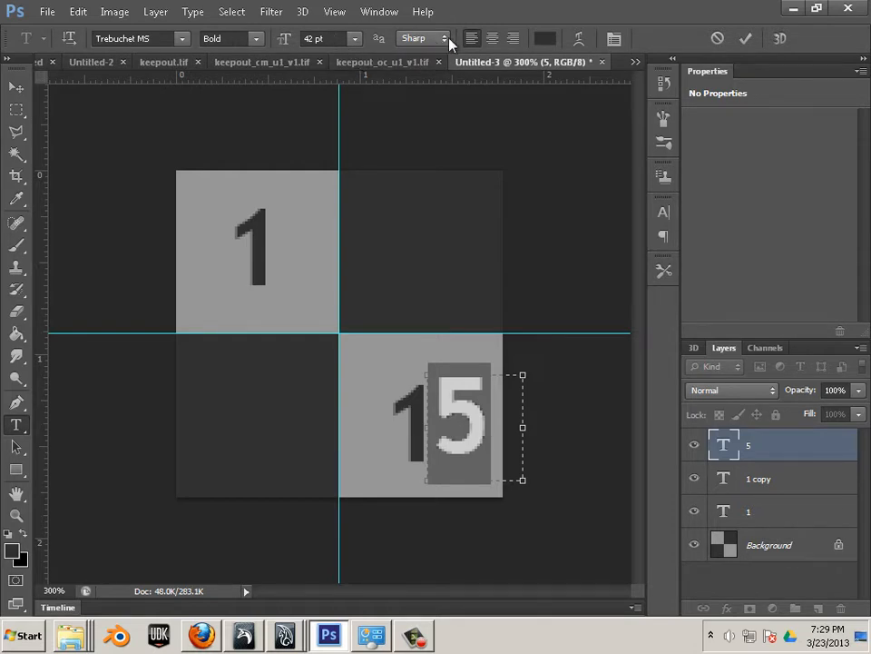
pyautogui.click(544, 38)
pyautogui.click(207, 243)
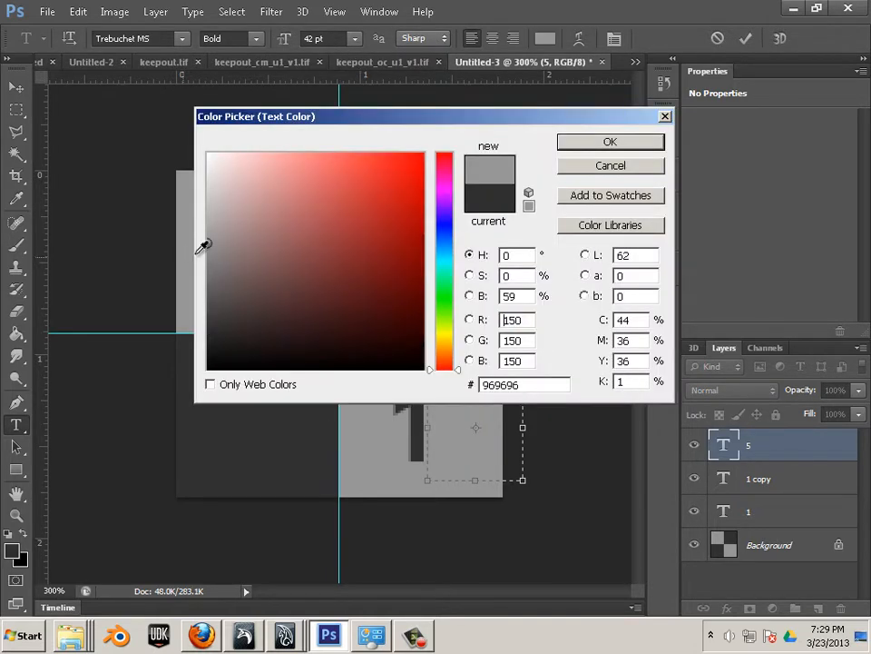
pyautogui.click(587, 144)
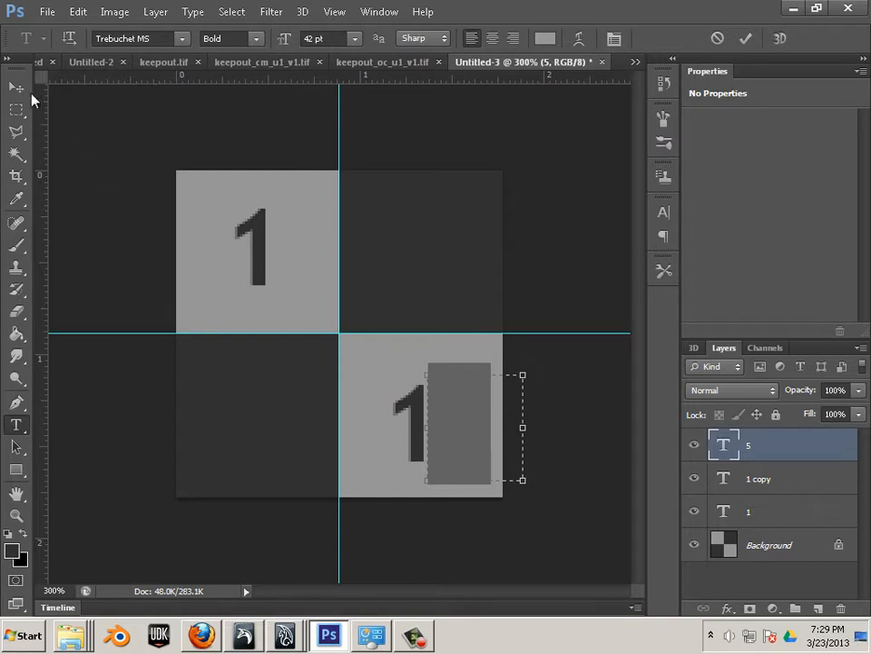
# - Move the light gray 5 into the upper-right quadrant and place a duplicate of it in the lower-left quadrant
pyautogui.click(16, 86)
pyautogui.moveTo(466, 453); pyautogui.dragTo(249, 443)
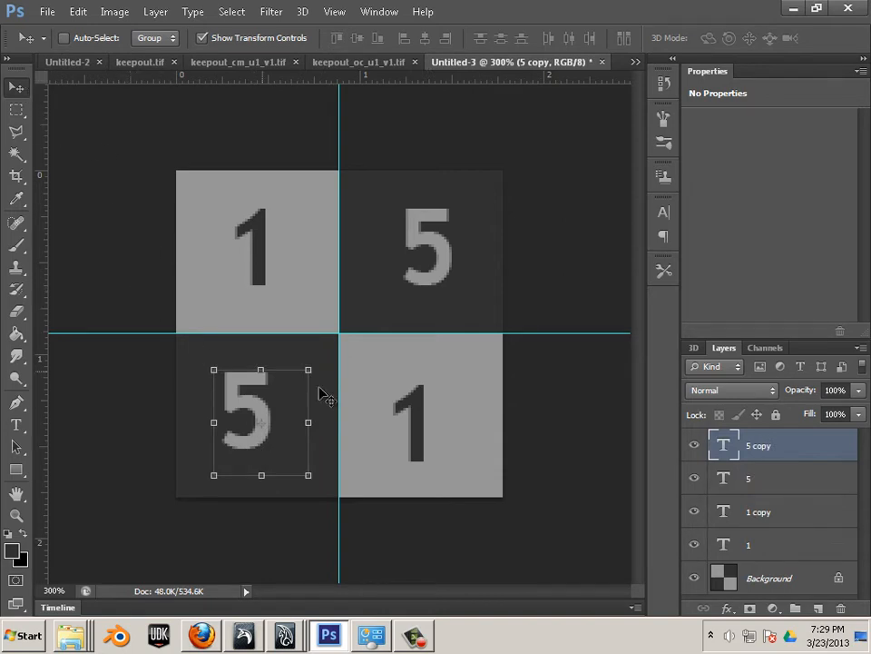
# - Select the whole canvas and define the numbered checkerboard as a pattern named 128
pyautogui.click(17, 110)
pyautogui.moveTo(177, 171); pyautogui.dragTo(545, 508)
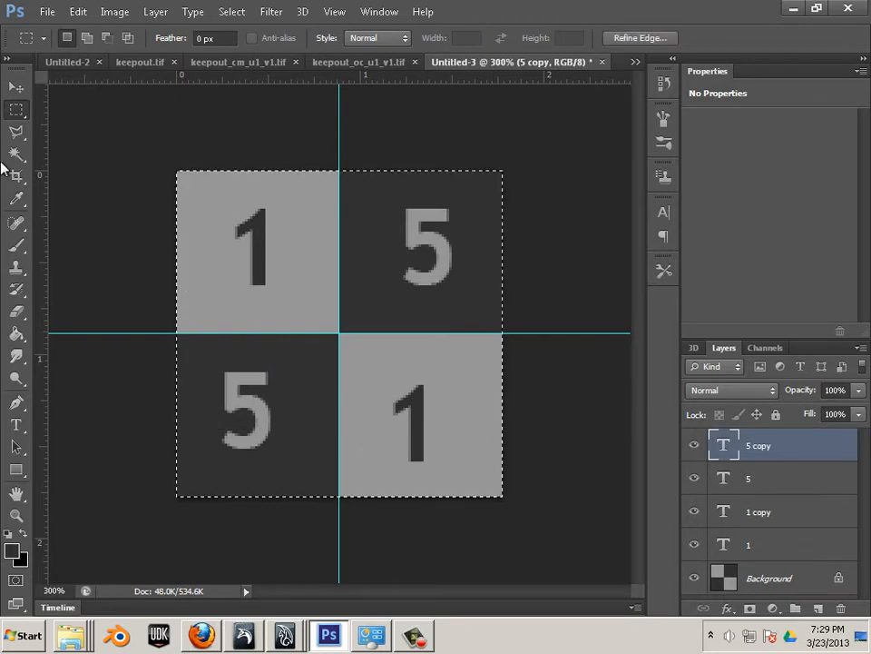
pyautogui.click(152, 150)
pyautogui.moveTo(485, 487); pyautogui.dragTo(512, 505)
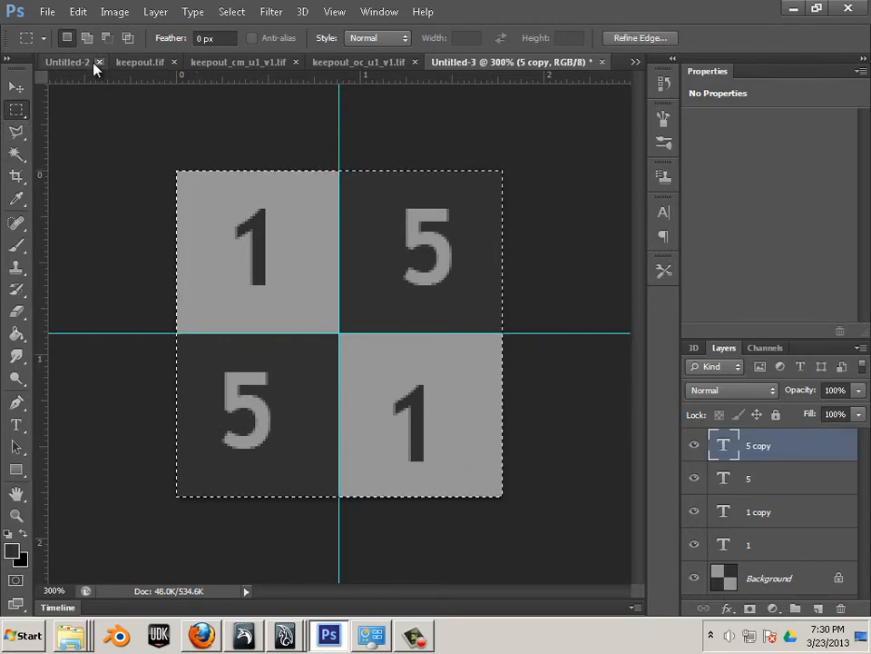
pyautogui.click(81, 19)
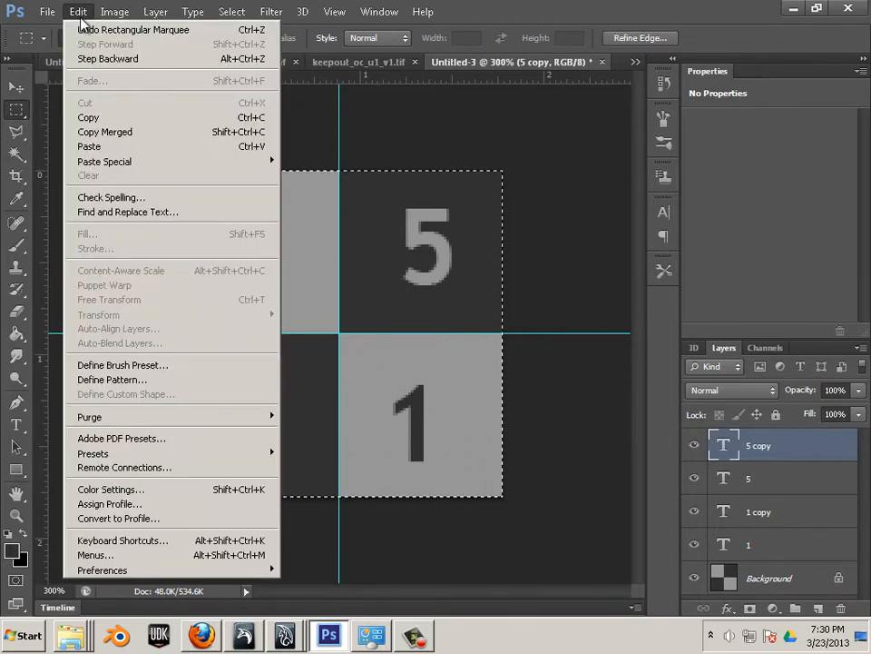
pyautogui.click(125, 387)
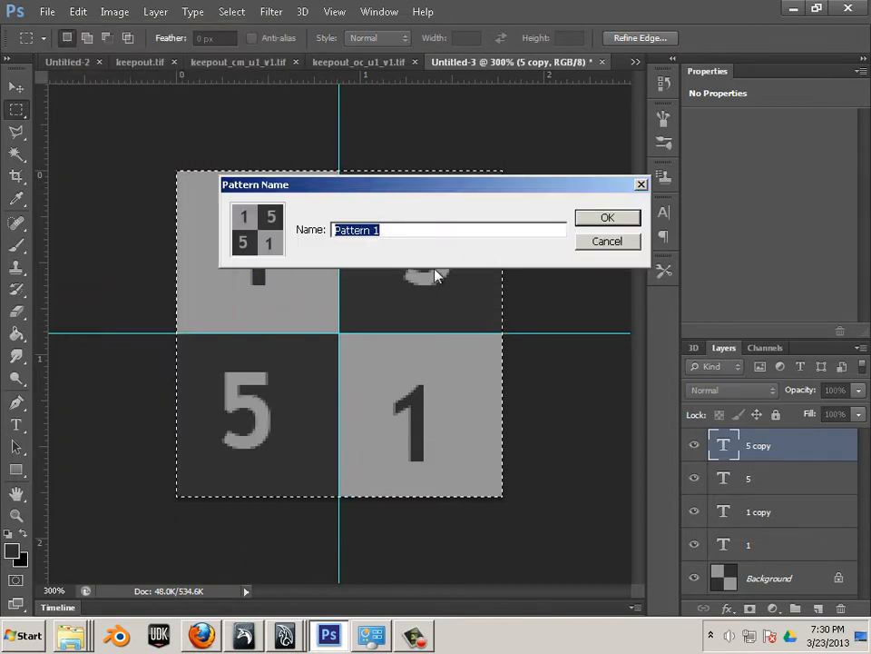
pyautogui.write('128')
pyautogui.press('Return')
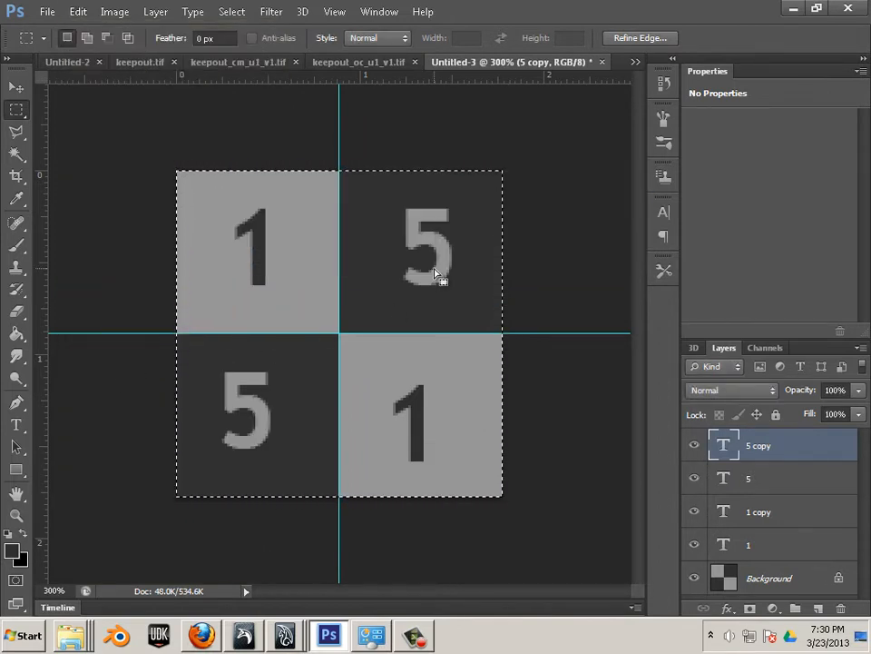
# - Create a new document 1024 pixels wide and 1024 pixels high at 72 pixels/inch
pyautogui.click(45, 12)
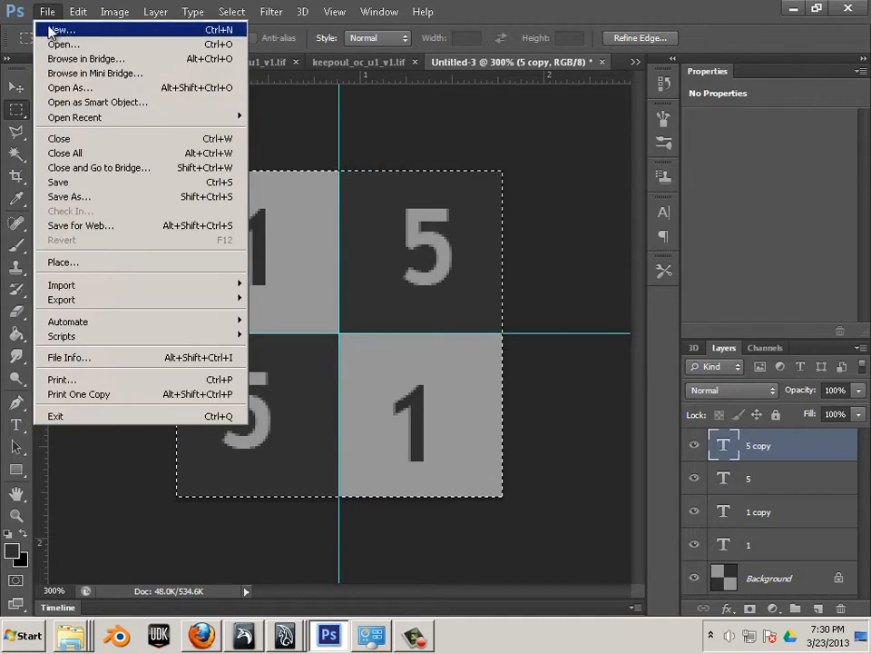
pyautogui.hotkey('ctrl', 'n')
pyautogui.moveTo(292, 227); pyautogui.dragTo(209, 231)
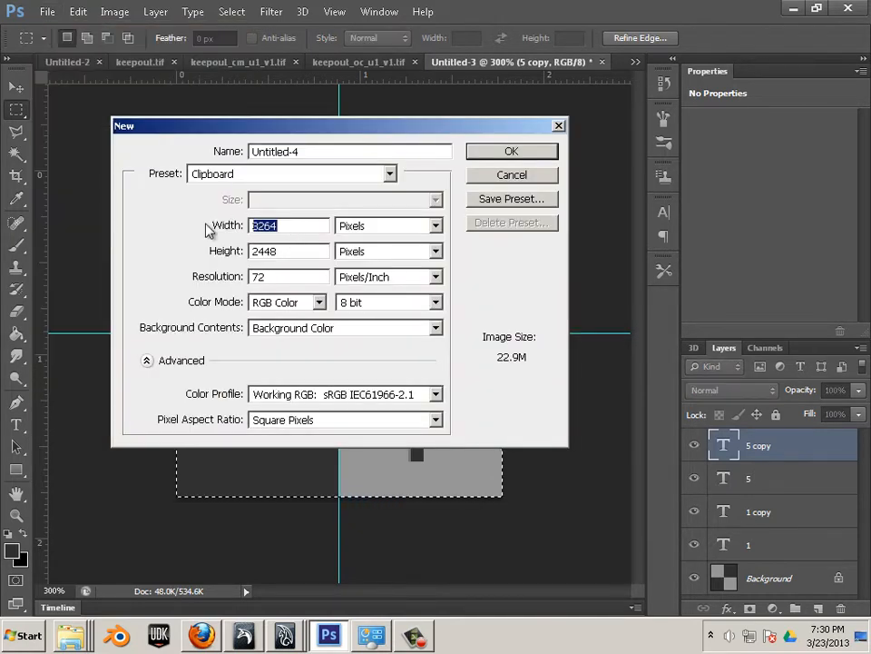
pyautogui.write('10')
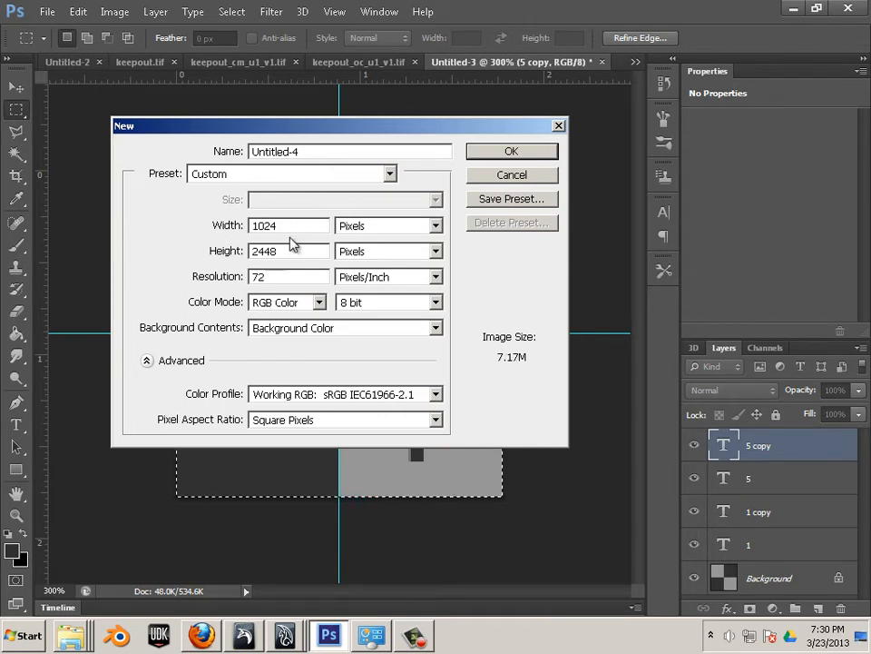
pyautogui.moveTo(239, 257); pyautogui.dragTo(219, 259)
pyautogui.write('10')
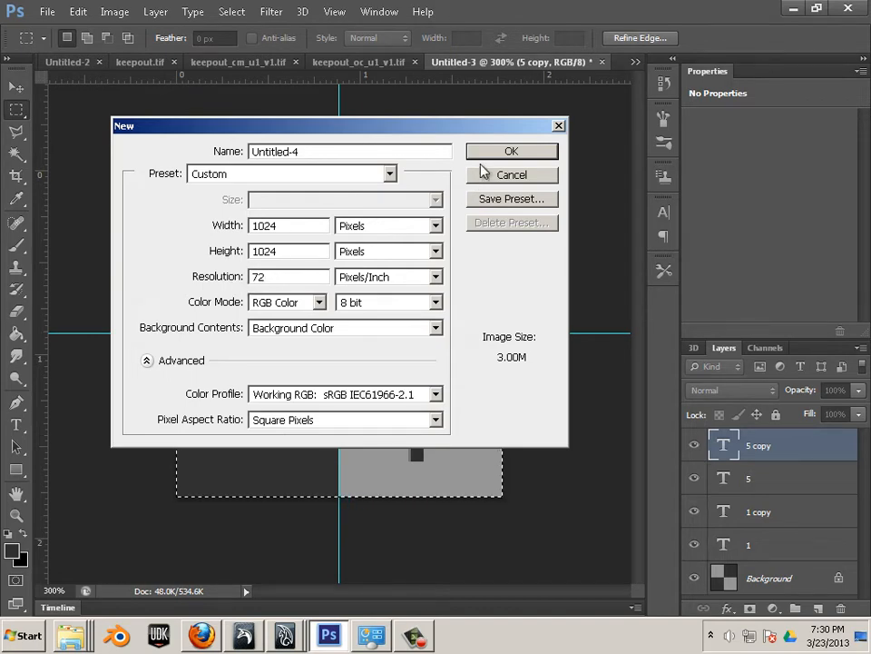
pyautogui.press('Return')
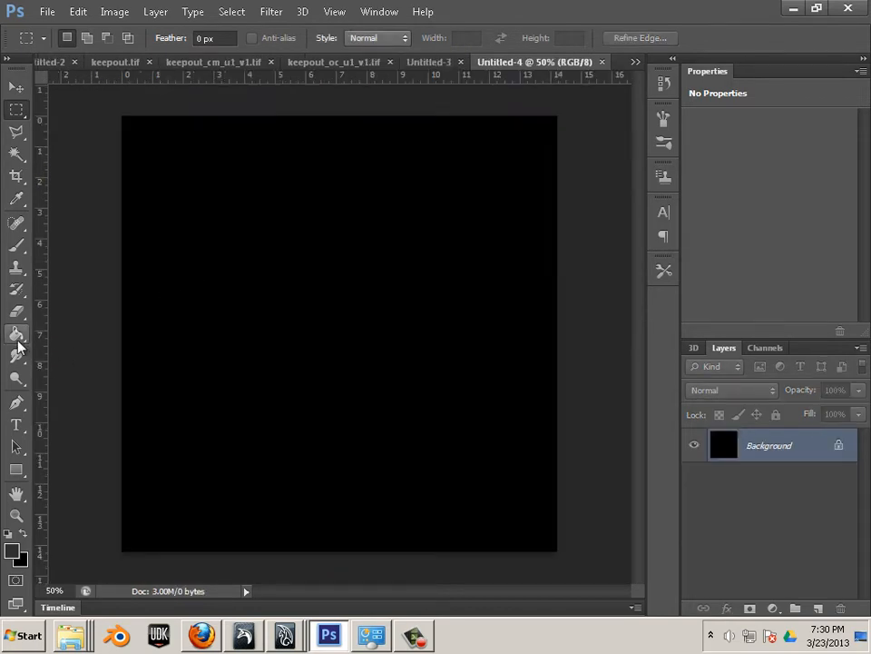
# - Set the Paint Bucket to fill with the numbered checkerboard pattern and fill the black canvas with it
pyautogui.click(16, 338)
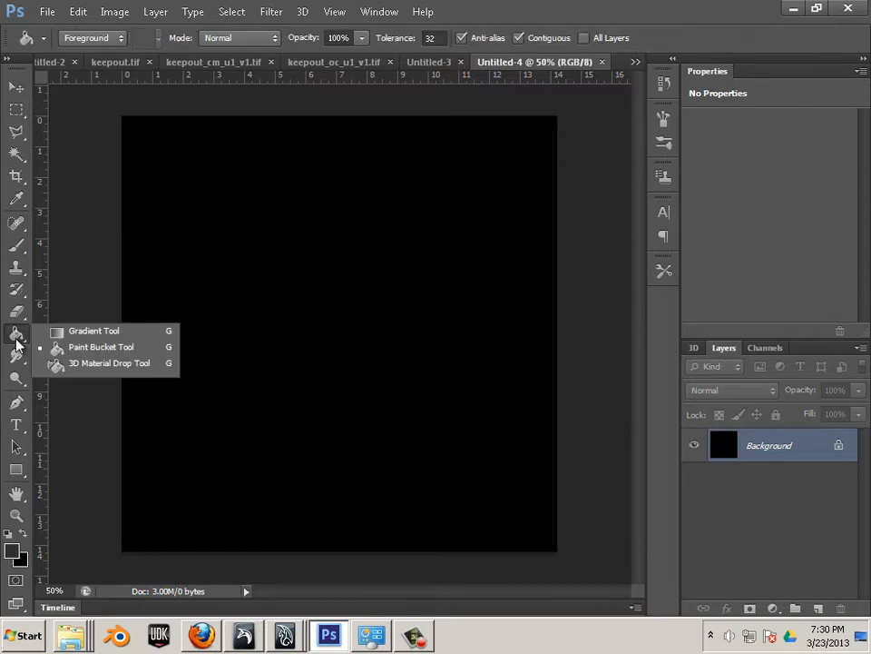
pyautogui.click(75, 354)
pyautogui.click(96, 41)
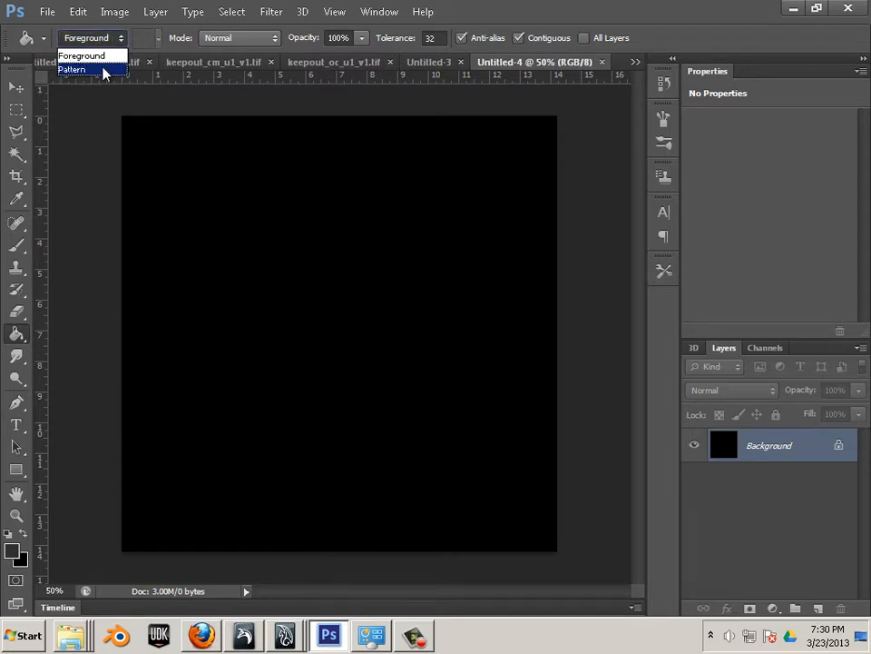
pyautogui.click(104, 70)
pyautogui.click(158, 40)
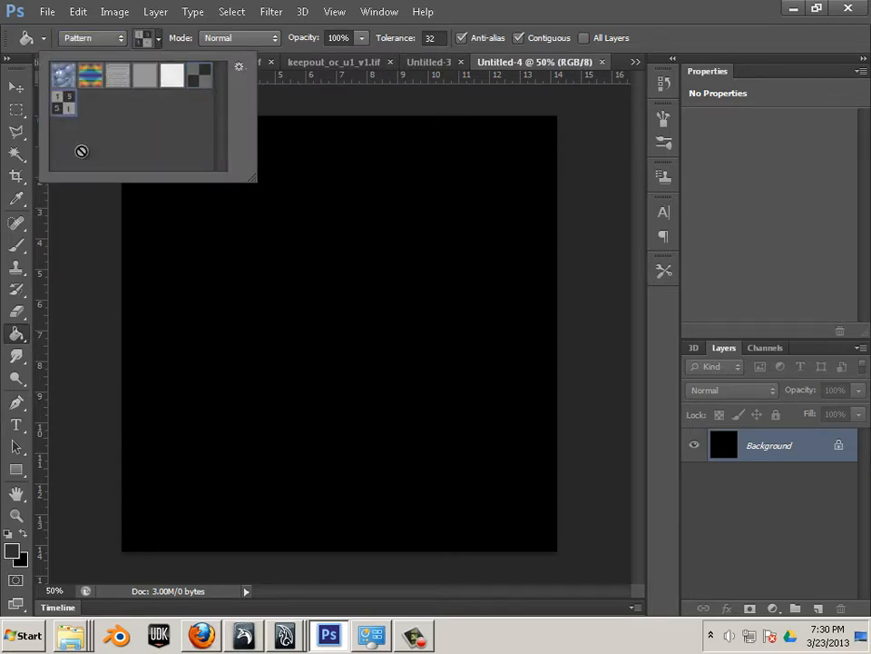
pyautogui.click(72, 308)
pyautogui.click(274, 247)
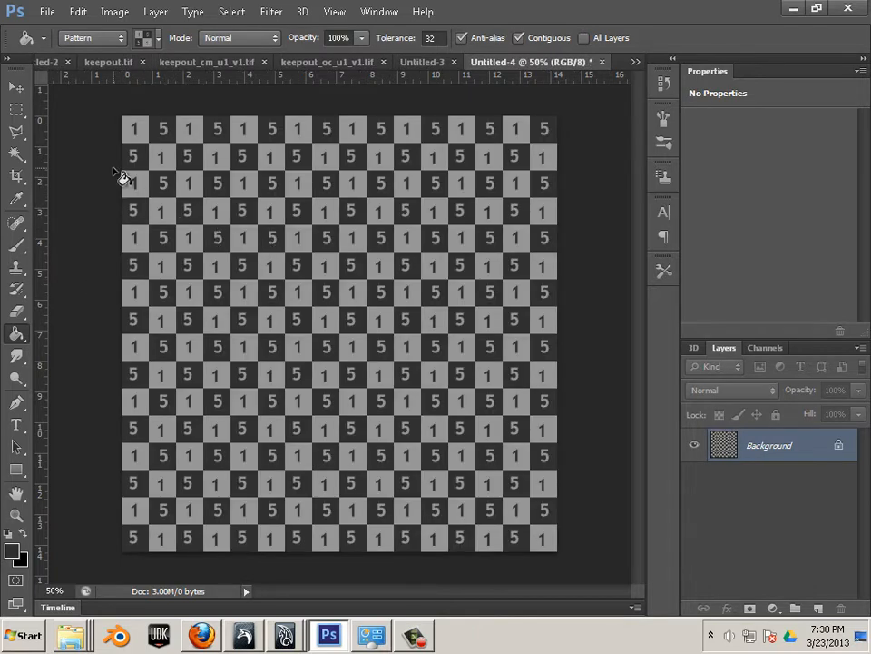
# - Start saving a copy of the tiled texture and create and open a new Desktop folder named The Sign for it
pyautogui.click(46, 12)
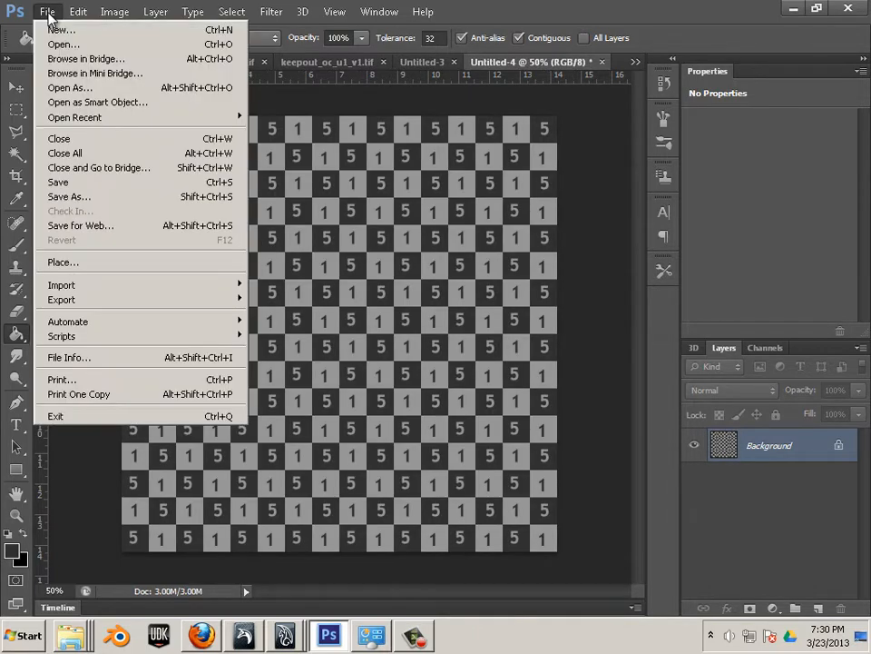
pyautogui.click(59, 196)
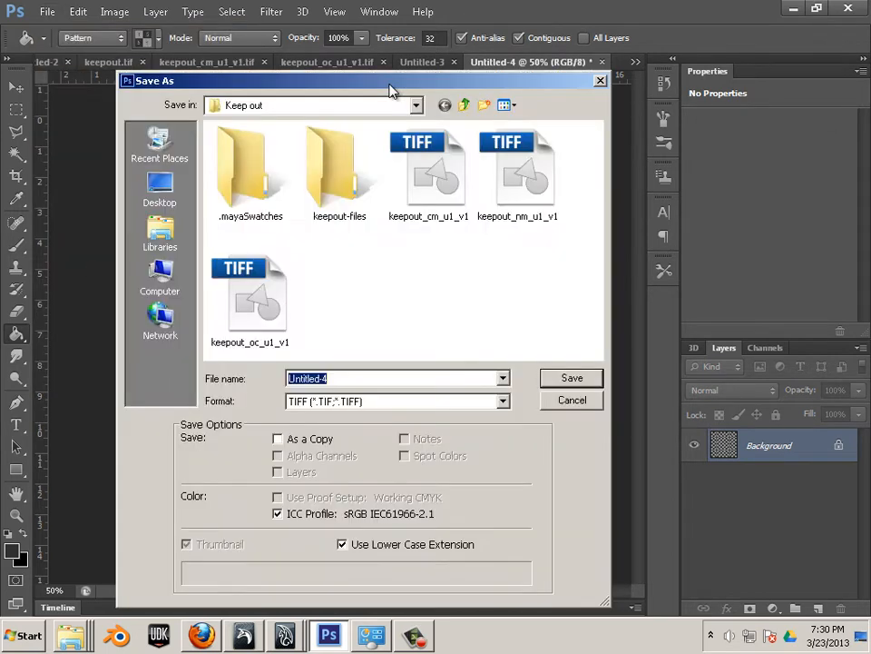
pyautogui.click(155, 201)
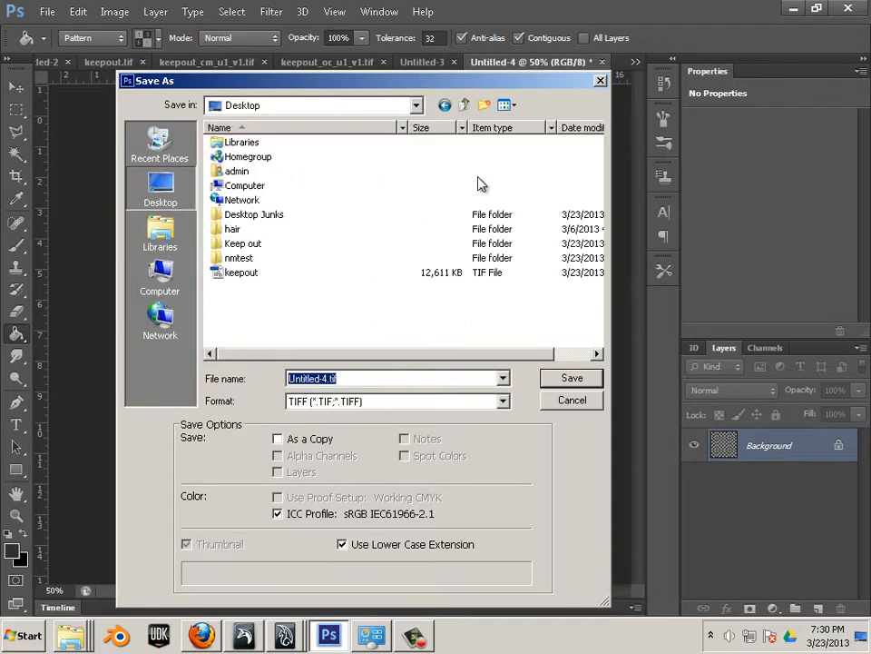
pyautogui.click(484, 105)
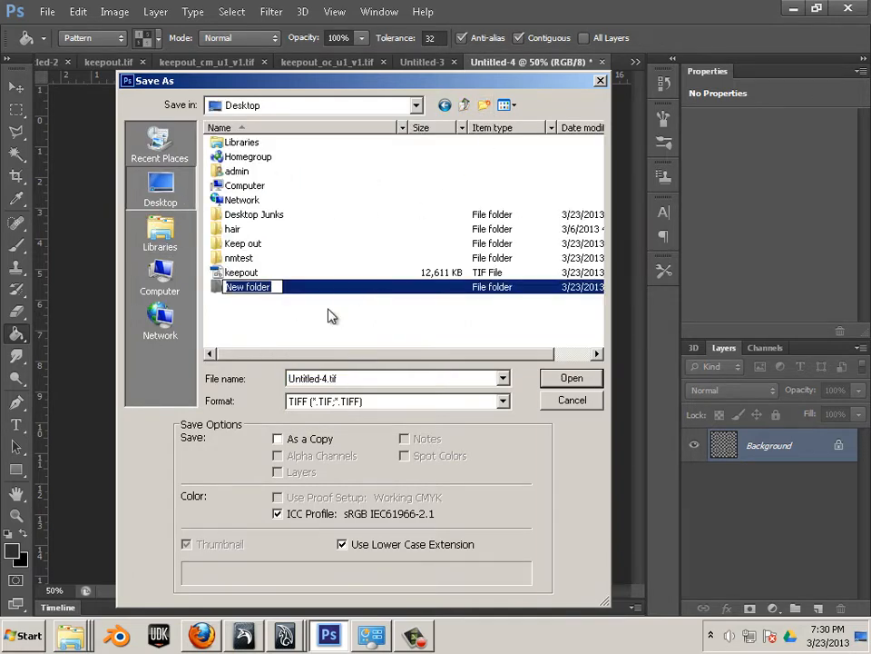
pyautogui.write('The Sign')
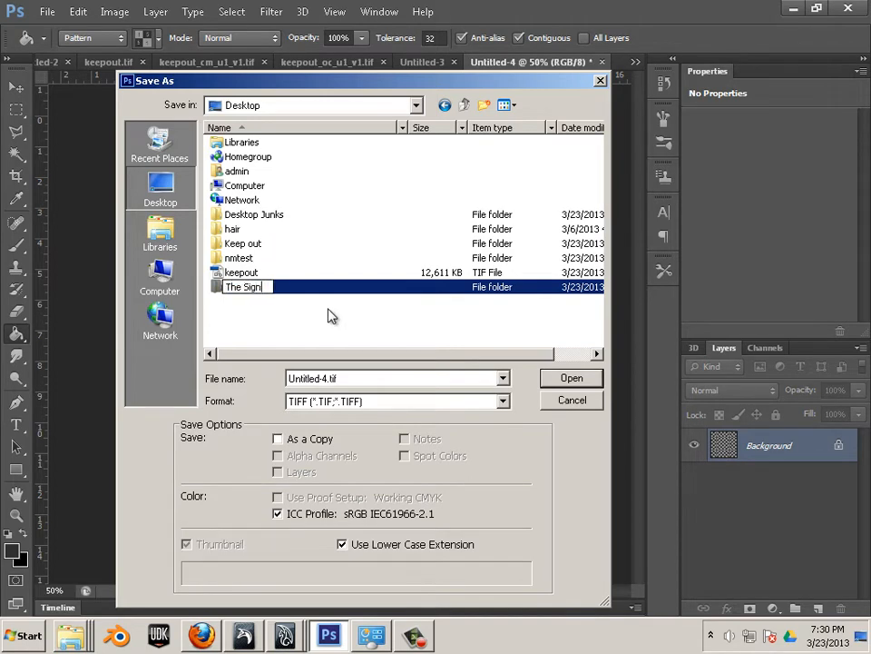
pyautogui.press('Return')
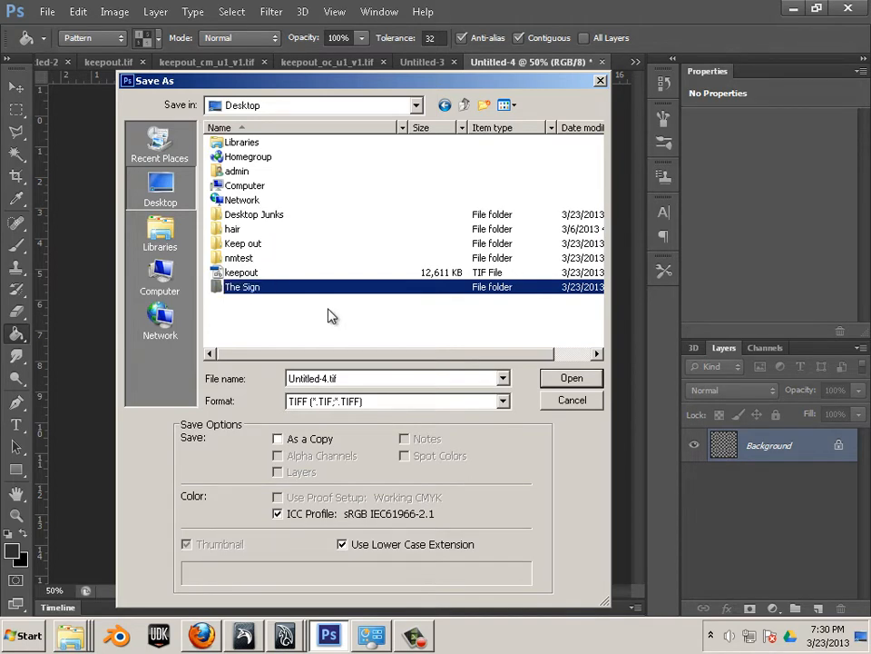
pyautogui.doubleClick(235, 289)
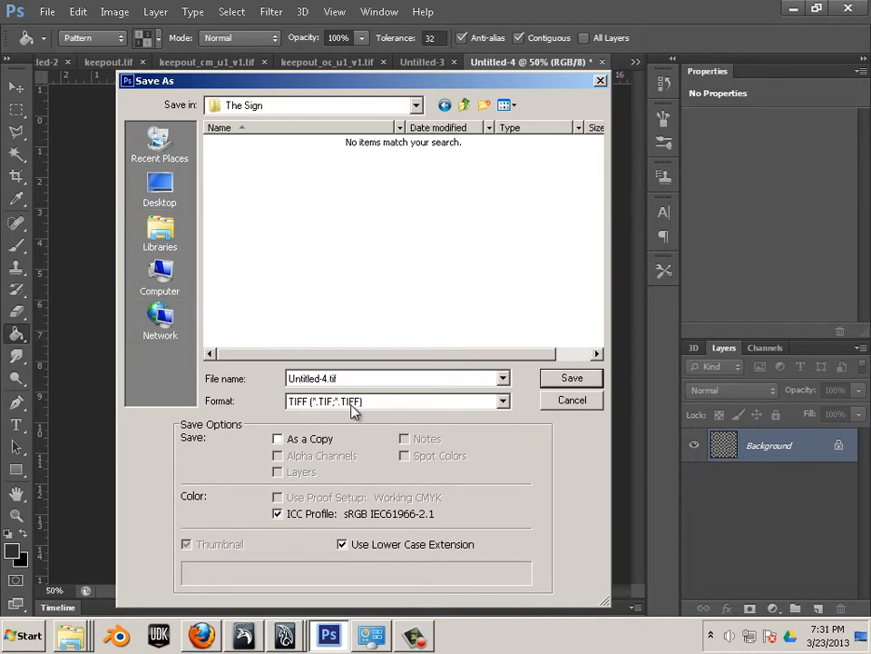
# - Save the texture in Targa format as UVcheck at 24 bits/pixel
pyautogui.click(418, 400)
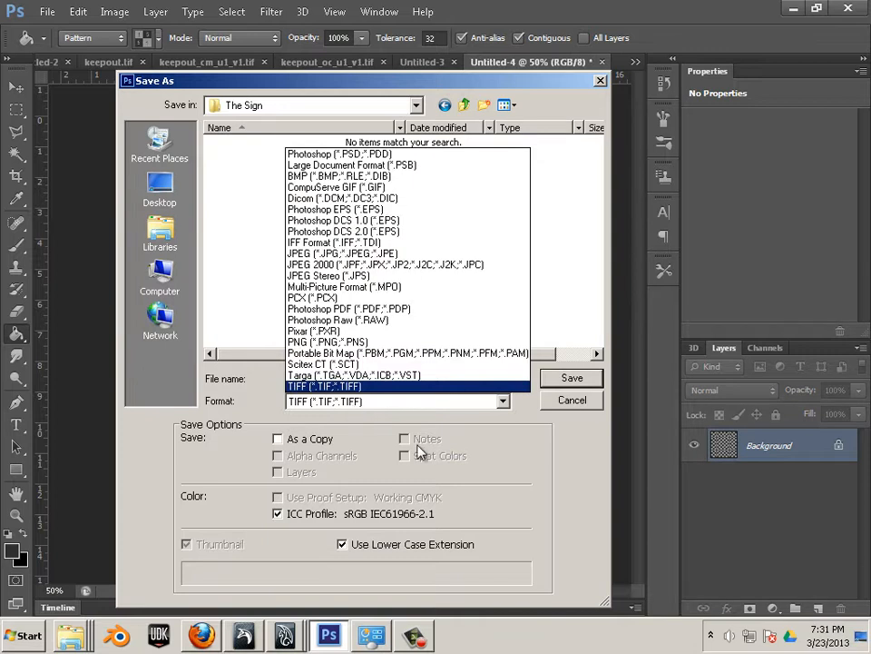
pyautogui.click(366, 375)
pyautogui.doubleClick(340, 380)
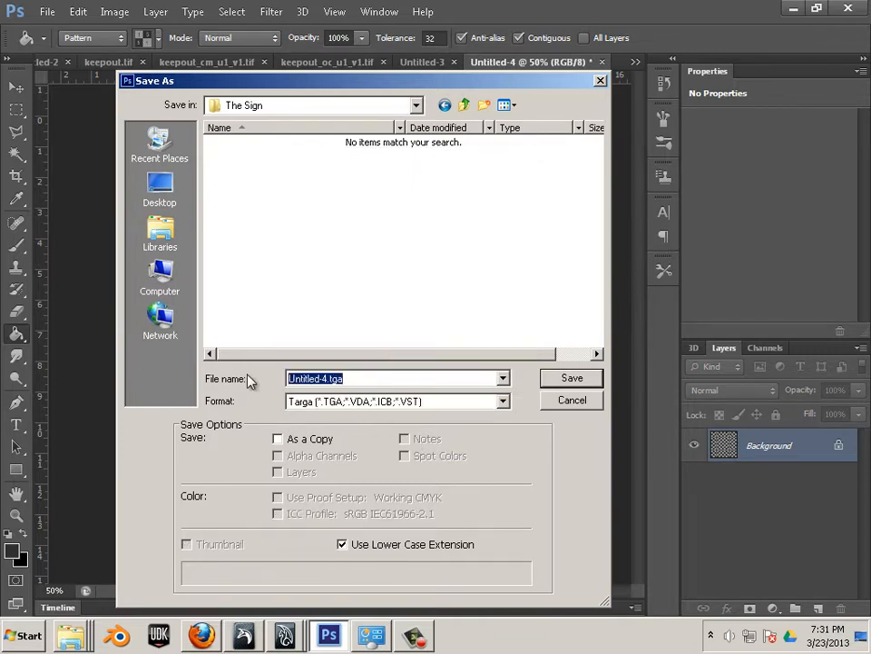
pyautogui.write('UVcheck')
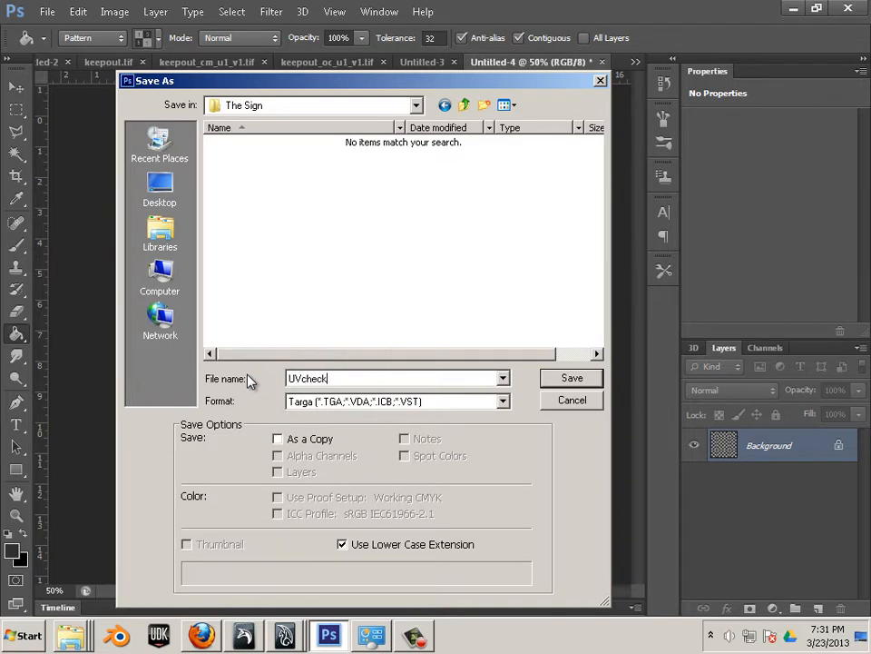
pyautogui.press('Return')
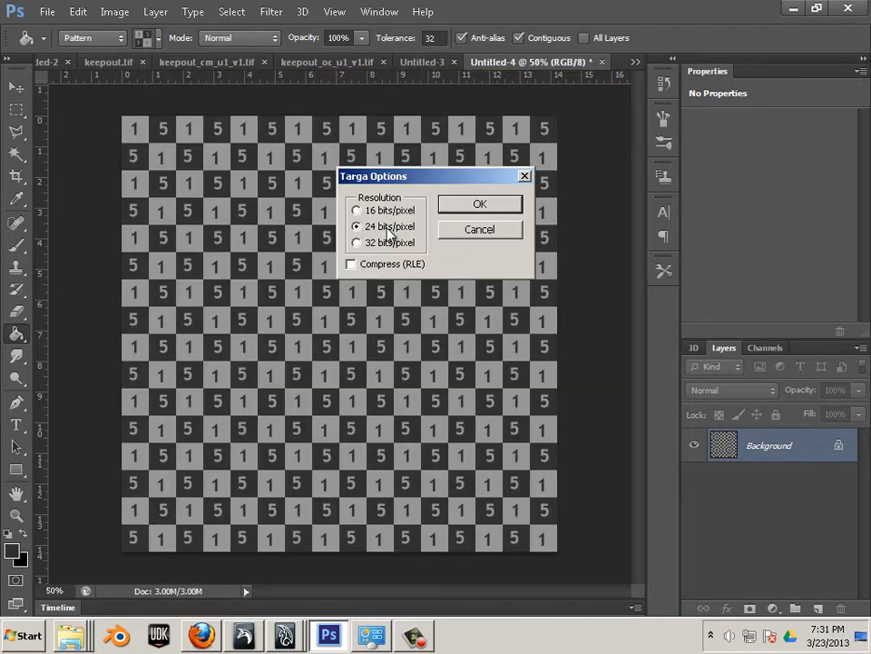
pyautogui.click(482, 206)
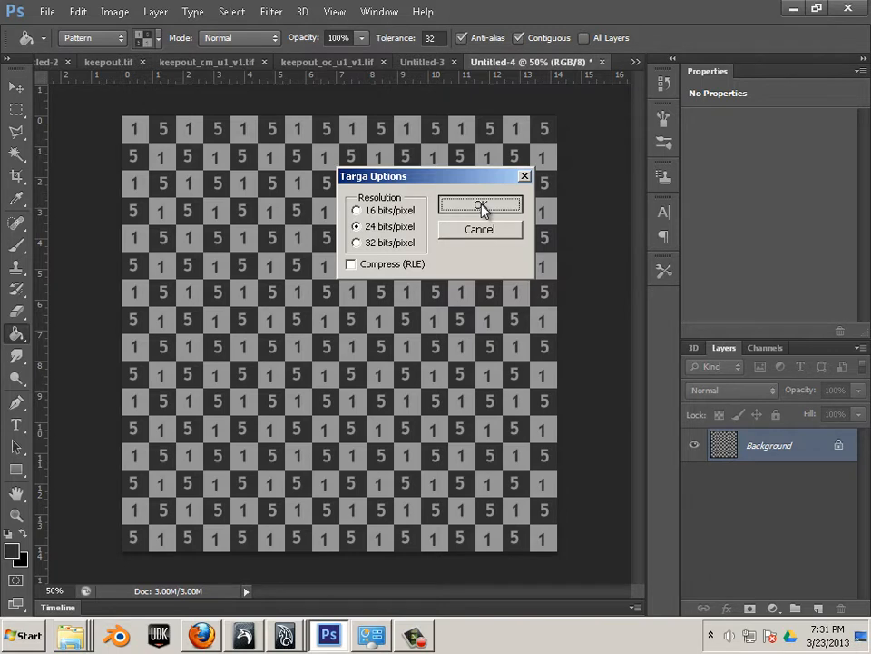
# - Switch to Maya and minimize the UV Texture Editor to reveal the perspective view of the post
pyautogui.click(284, 635)
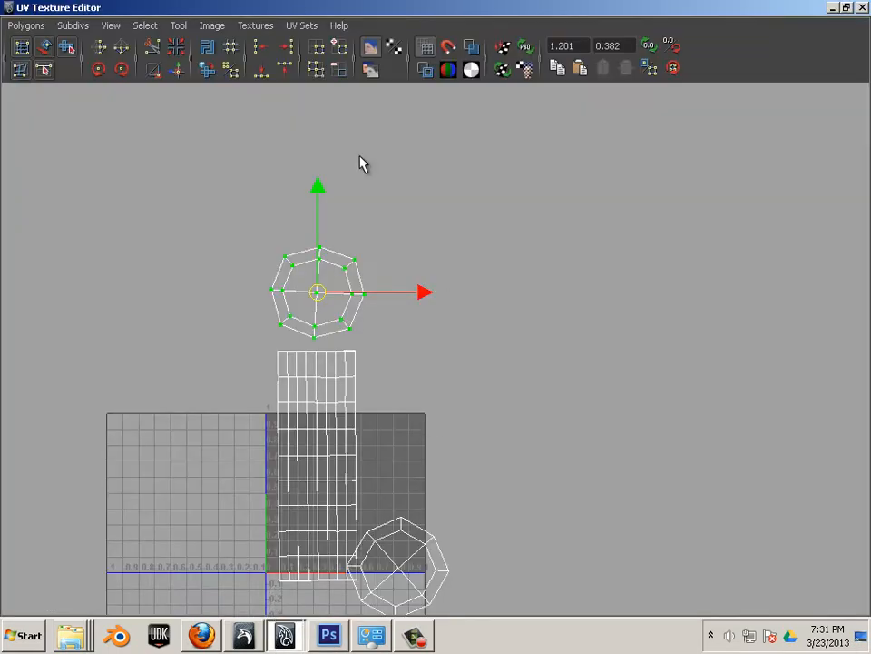
pyautogui.click(833, 9)
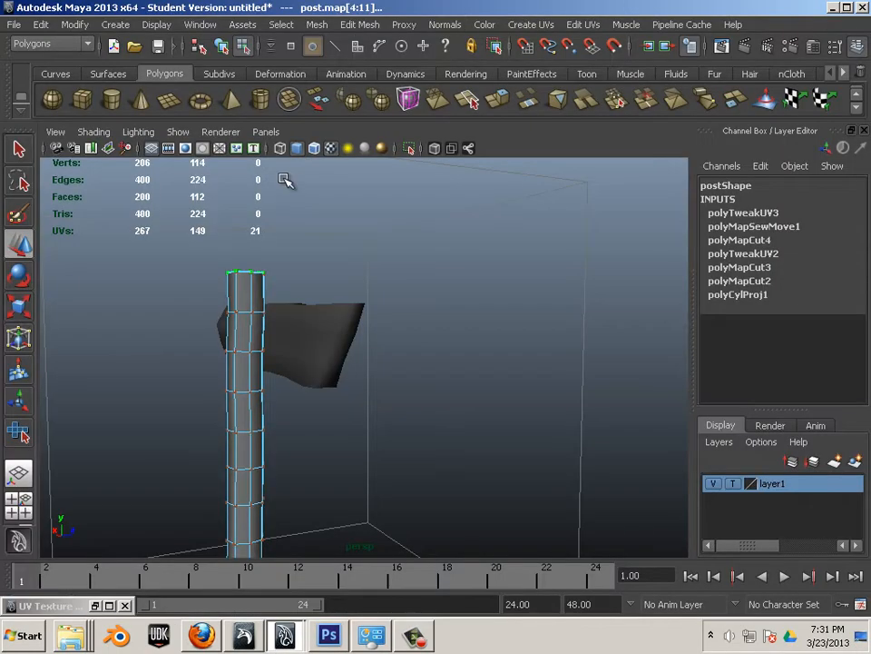
# - Open the Hypershade, list the scene's textures and widen the area that shows them
pyautogui.click(193, 25)
pyautogui.moveTo(207, 66)
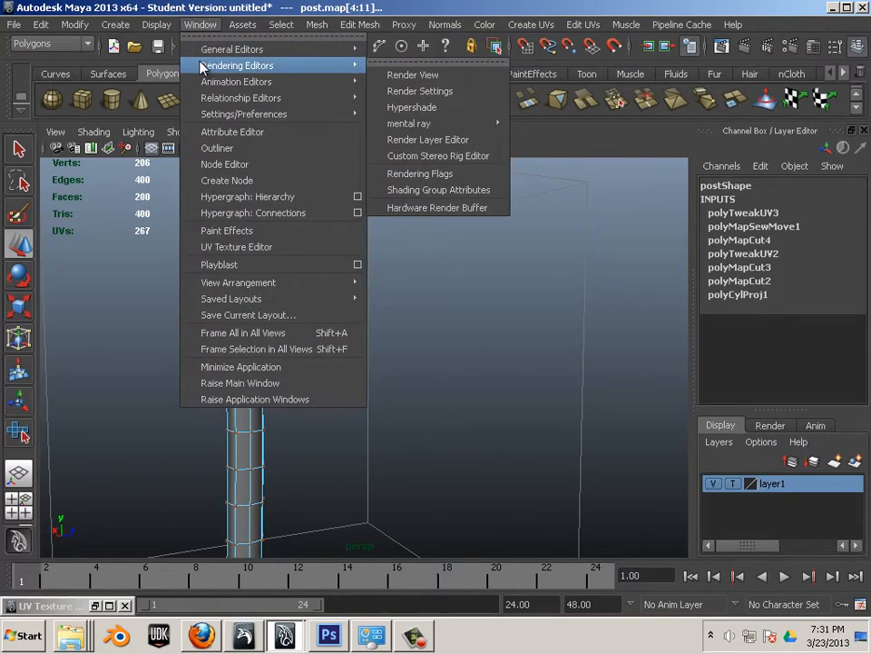
pyautogui.click(472, 109)
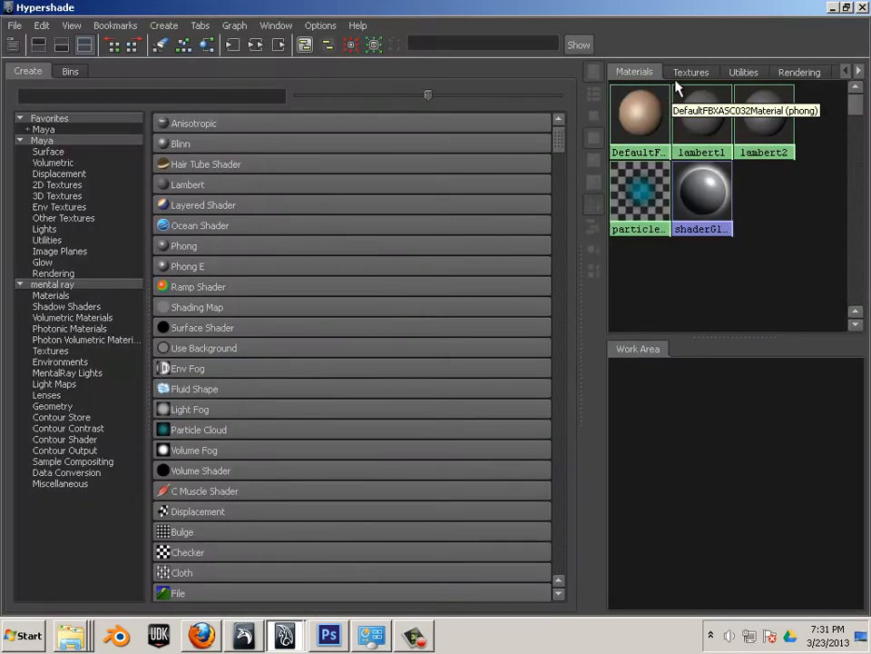
pyautogui.click(693, 71)
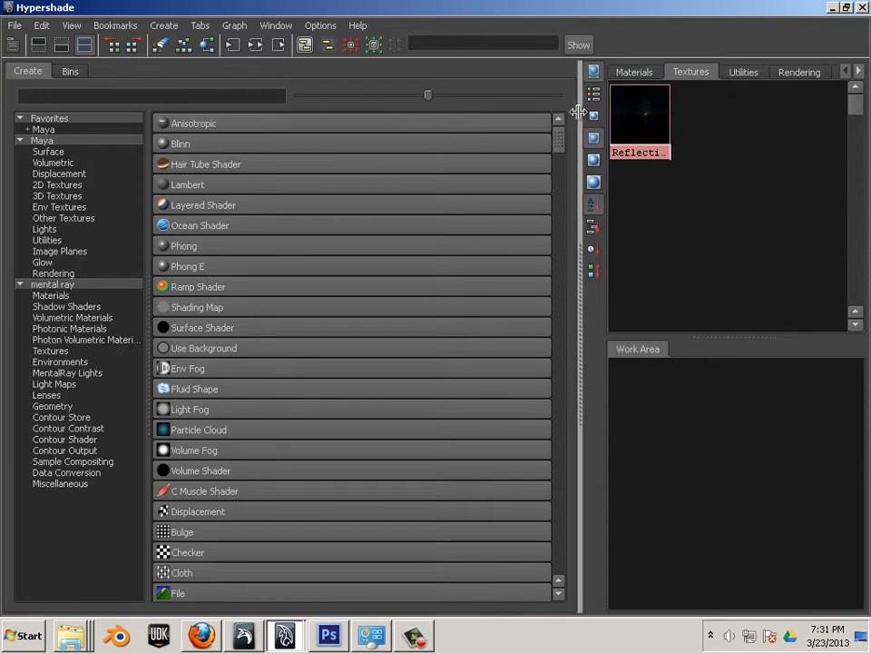
pyautogui.moveTo(574, 113); pyautogui.dragTo(272, 134)
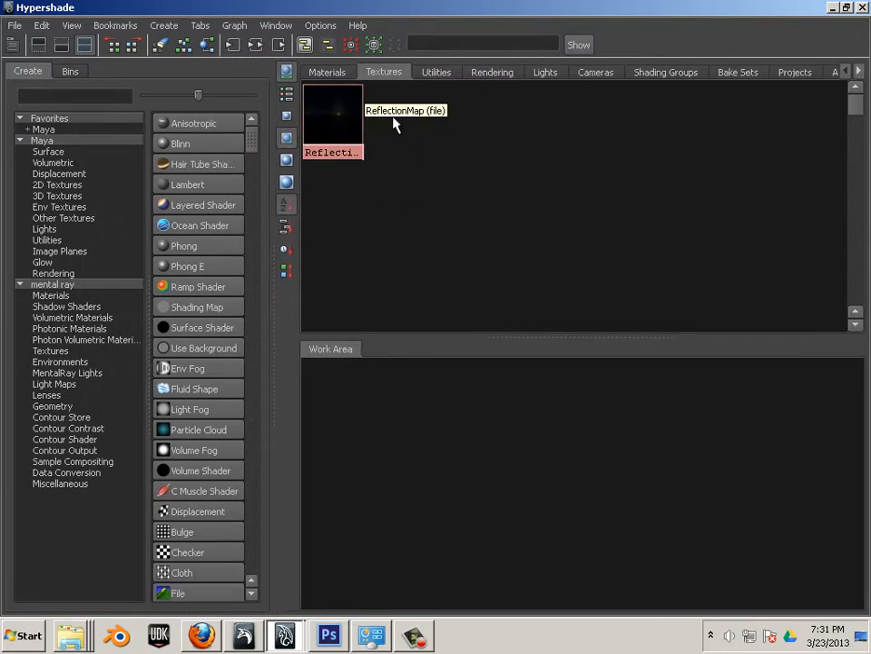
# - Import the UVcheck Targa file from the Desktop folder The Sign into the Hypershade's textures
pyautogui.click(74, 639)
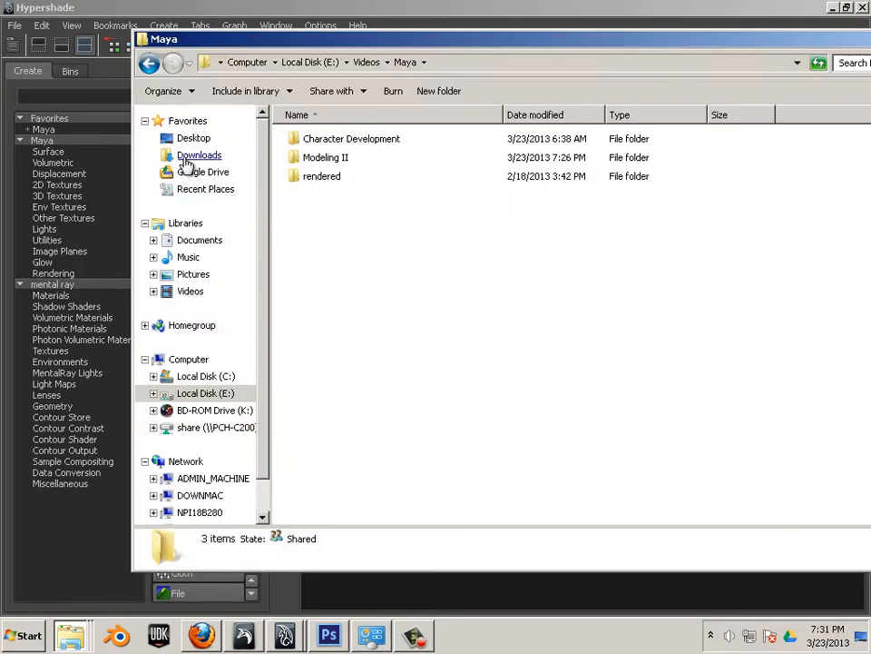
pyautogui.click(193, 138)
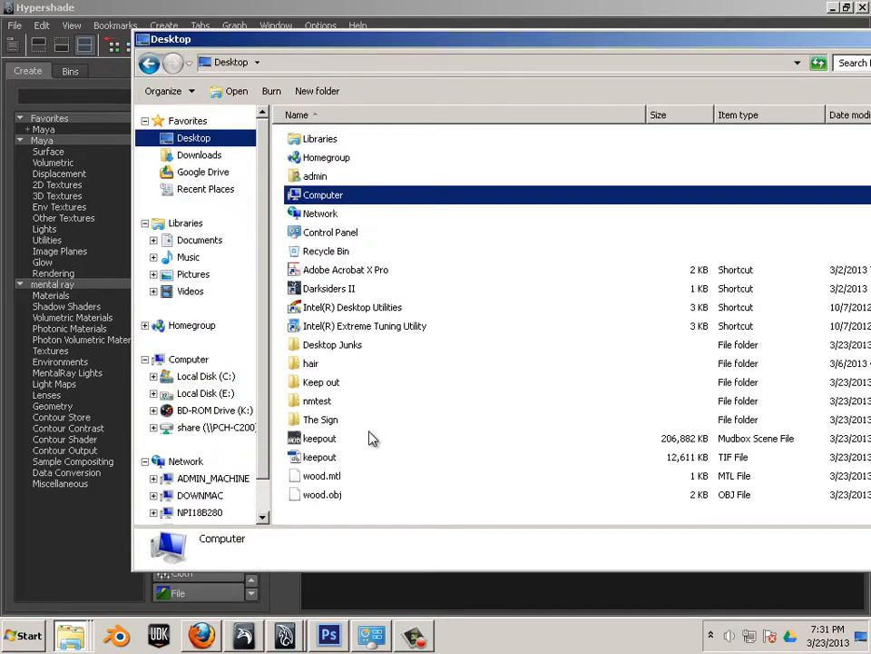
pyautogui.doubleClick(345, 420)
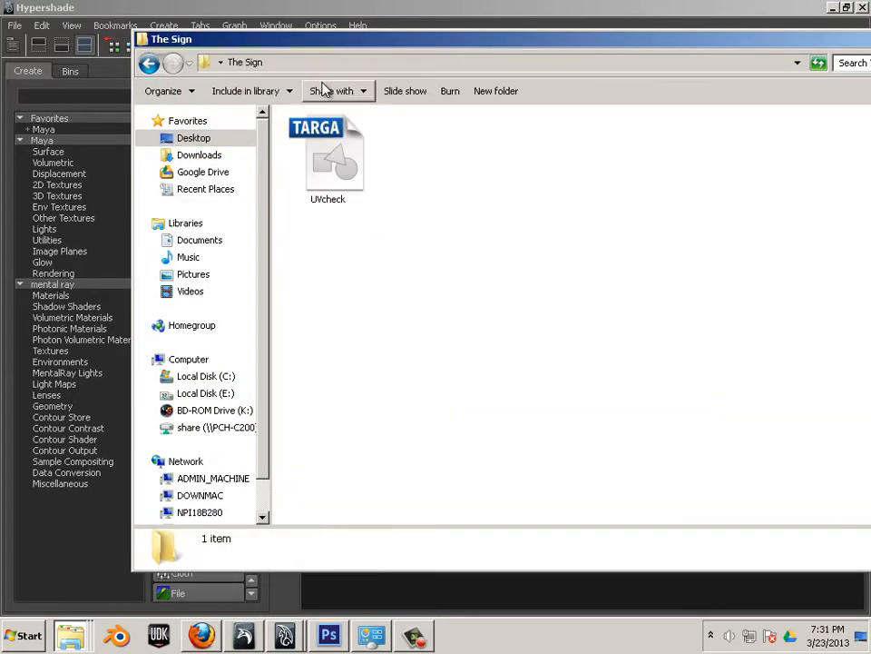
pyautogui.moveTo(436, 39); pyautogui.dragTo(829, 153)
pyautogui.moveTo(725, 276); pyautogui.dragTo(454, 207)
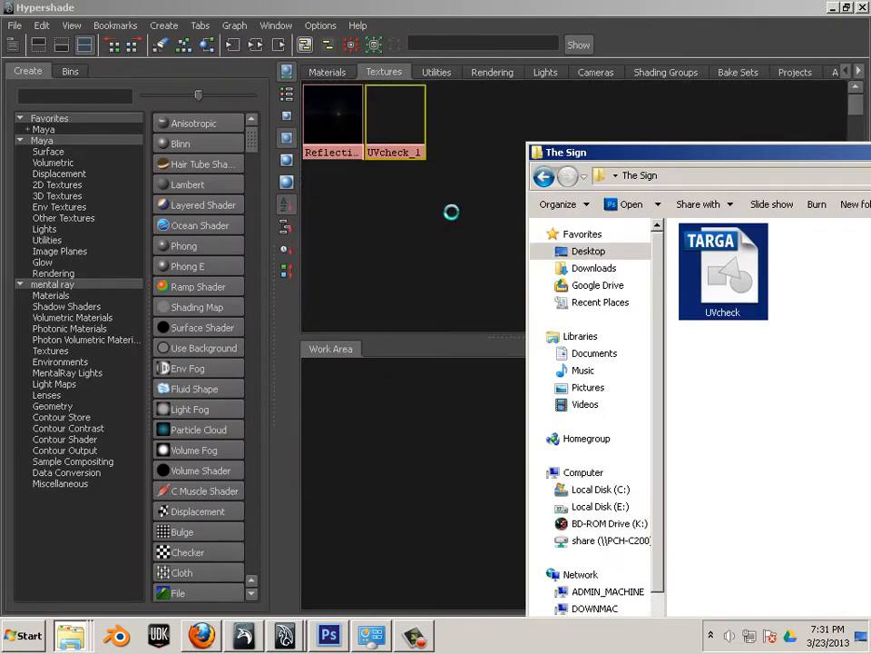
# - Create a Lambert material and connect the UVcheck texture to its color
pyautogui.click(328, 75)
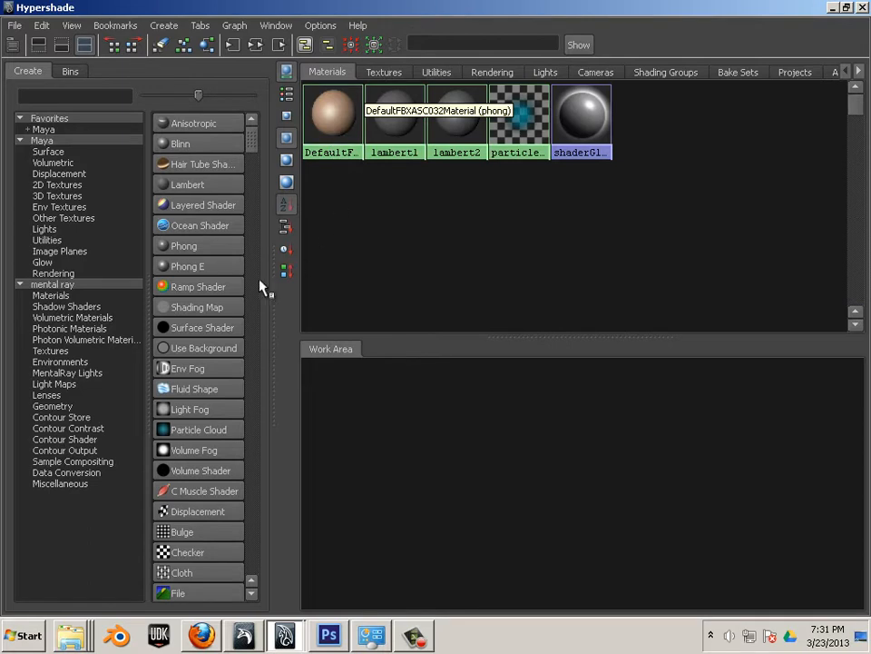
pyautogui.click(168, 186)
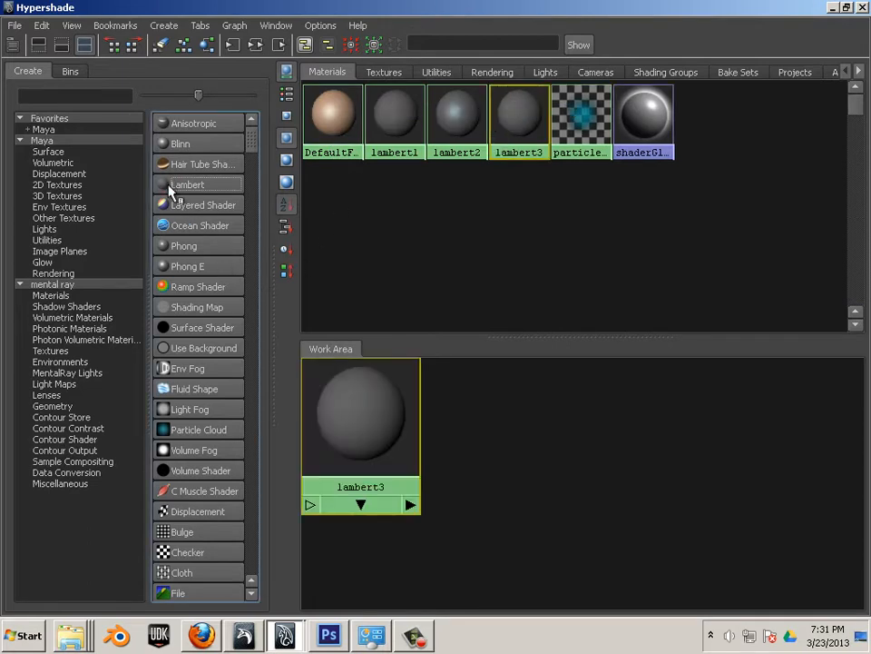
pyautogui.click(384, 72)
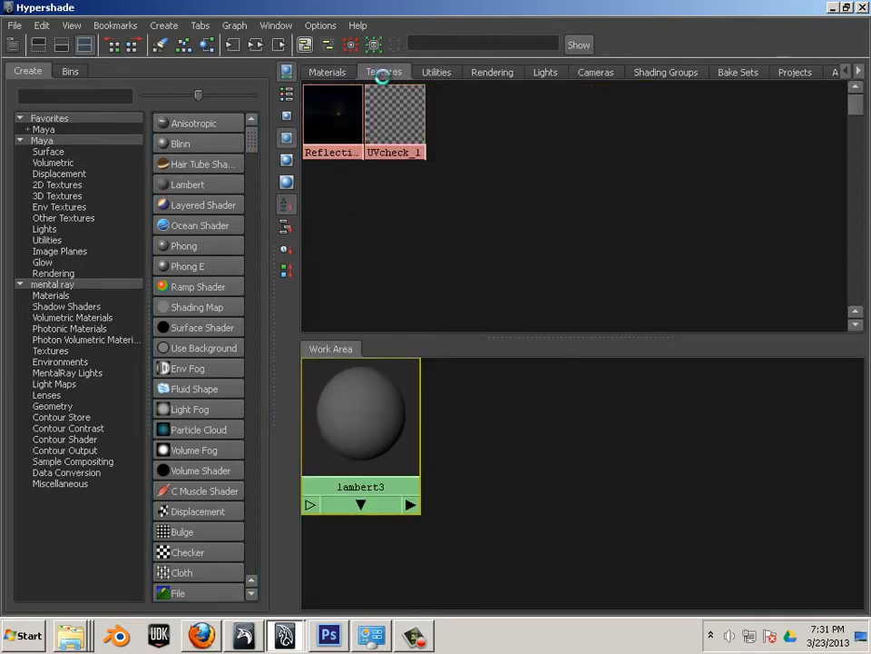
pyautogui.moveTo(388, 131); pyautogui.dragTo(359, 437, button='middle')
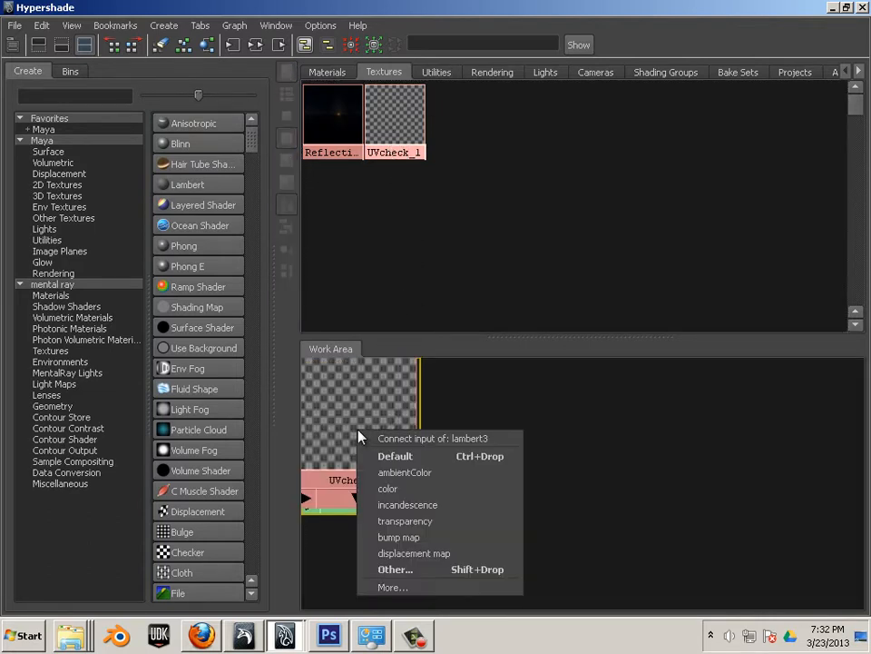
pyautogui.click(404, 491)
pyautogui.moveTo(392, 434); pyautogui.dragTo(412, 449)
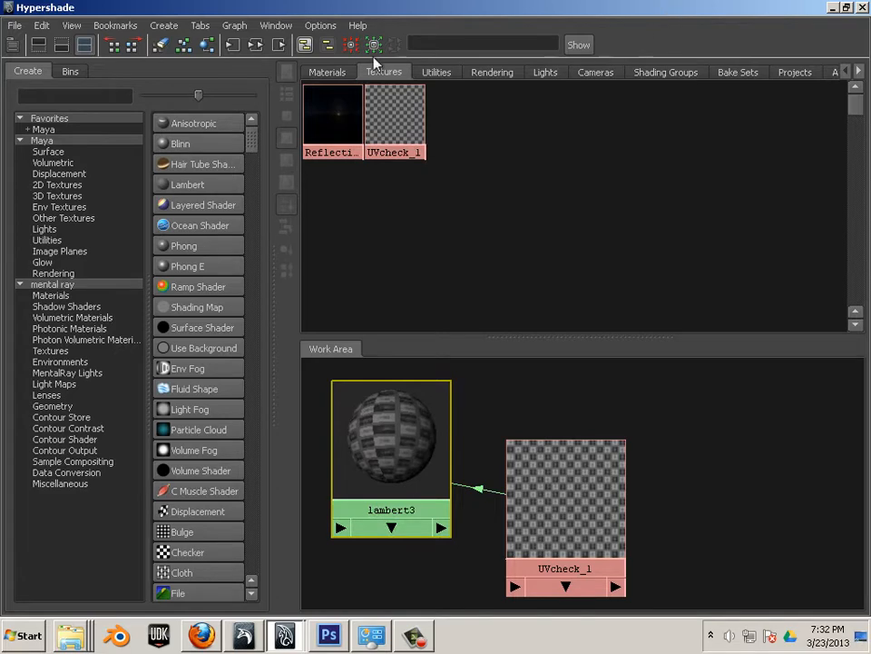
# - Rename the new Lambert material UVcheck and put the Hypershade away
pyautogui.doubleClick(298, 9)
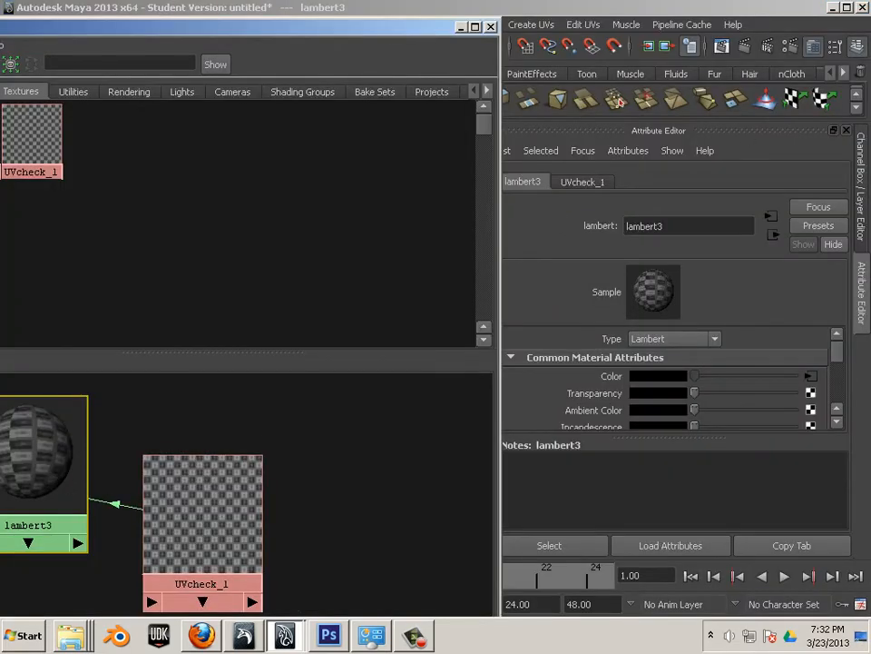
pyautogui.click(857, 47)
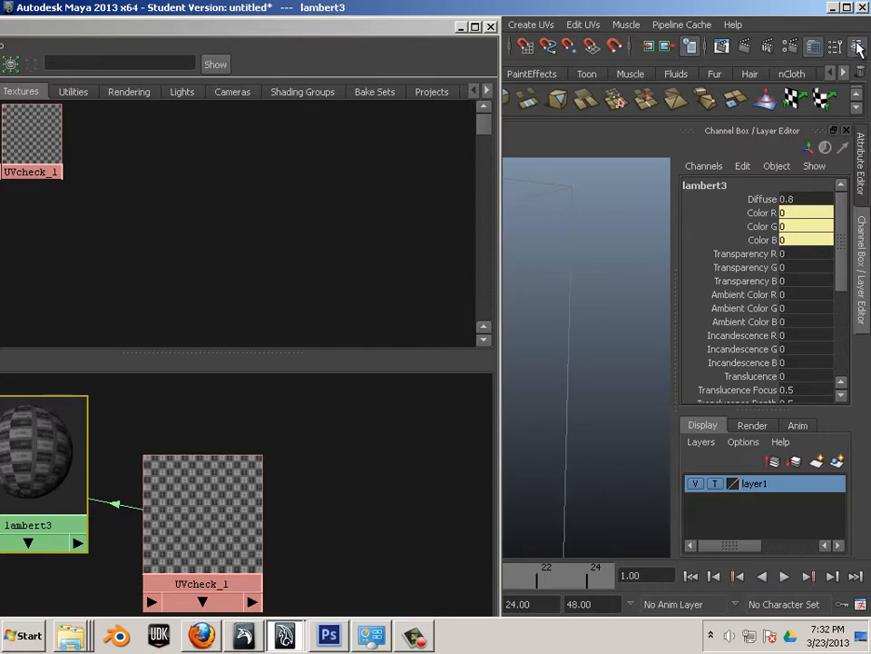
pyautogui.click(708, 185)
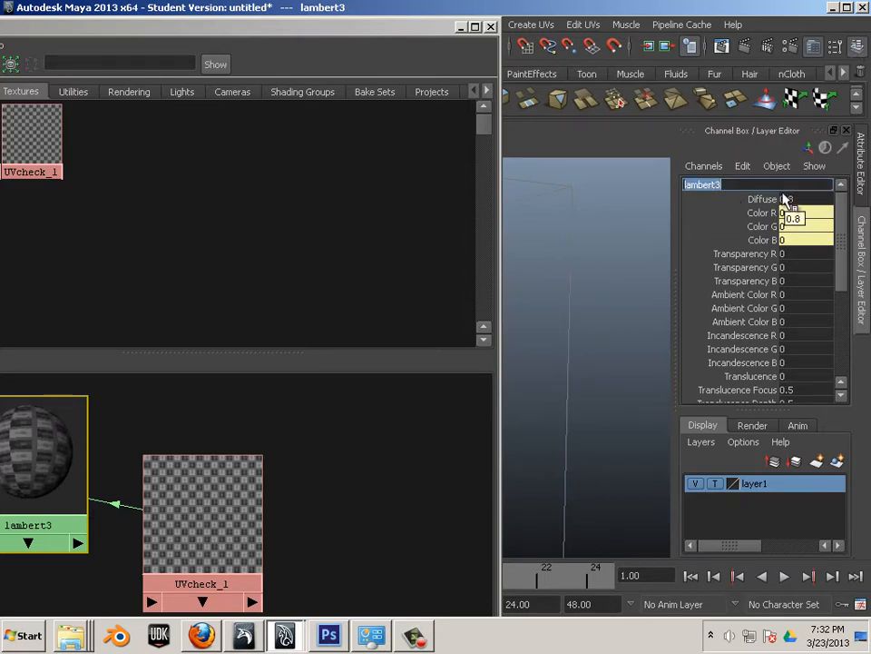
pyautogui.write('UVcheck')
pyautogui.press('Return')
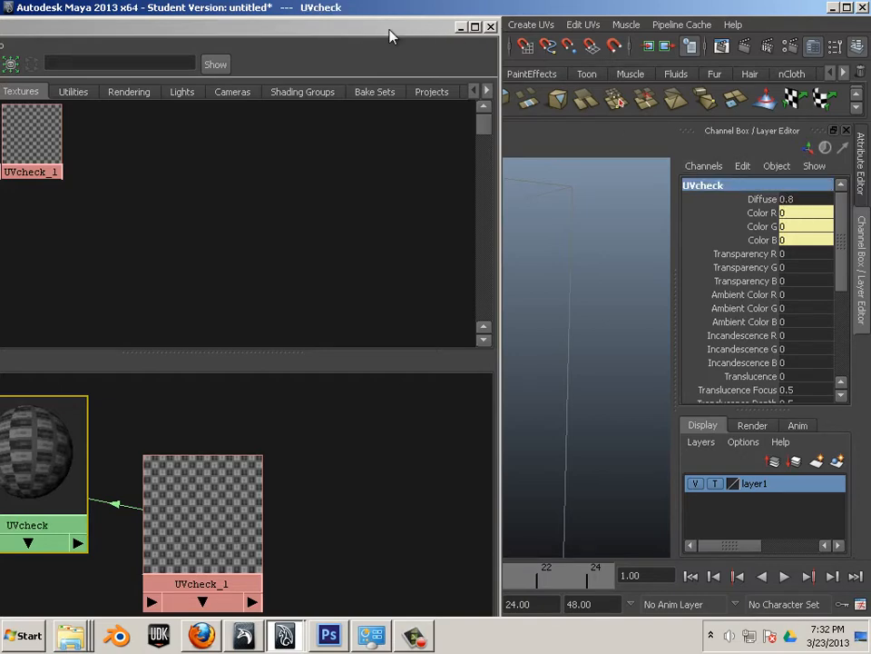
pyautogui.click(432, 28)
pyautogui.click(491, 27)
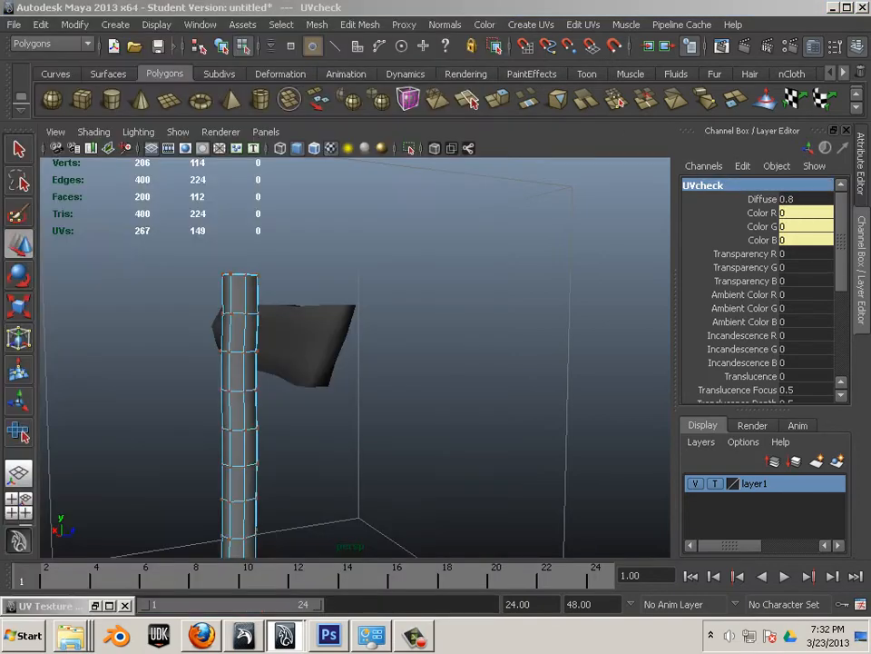
# - Return to object mode, select the sign and turn on textured display in the perspective view
pyautogui.click(285, 339)
pyautogui.moveTo(306, 335); pyautogui.dragTo(361, 315, button='right')
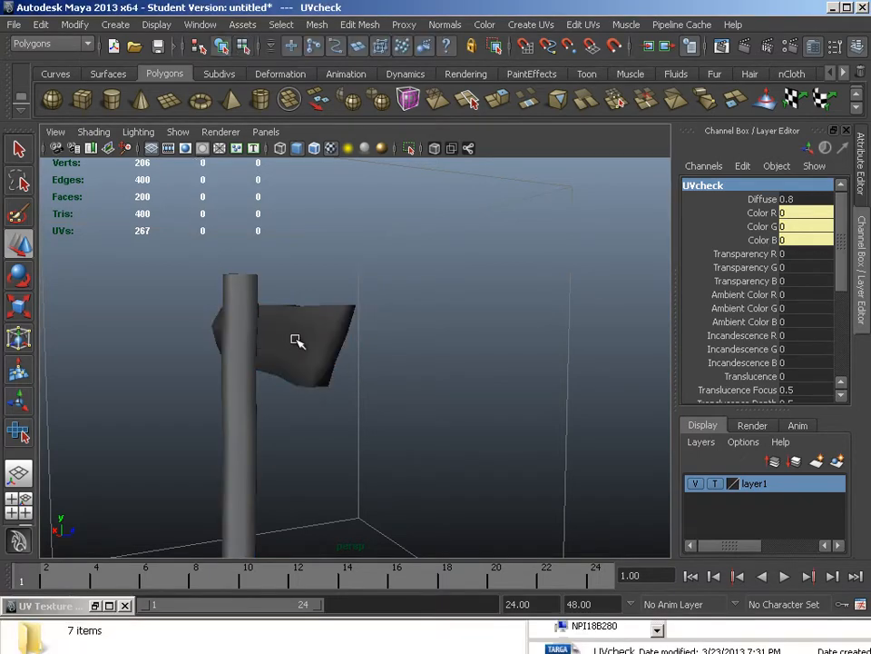
pyautogui.click(294, 340)
pyautogui.keyDown('alt'); pyautogui.moveTo(413, 431); pyautogui.dragTo(364, 414); pyautogui.keyUp('alt')
pyautogui.keyDown('alt'); pyautogui.moveTo(364, 414); pyautogui.dragTo(434, 434, button='right'); pyautogui.keyUp('alt')
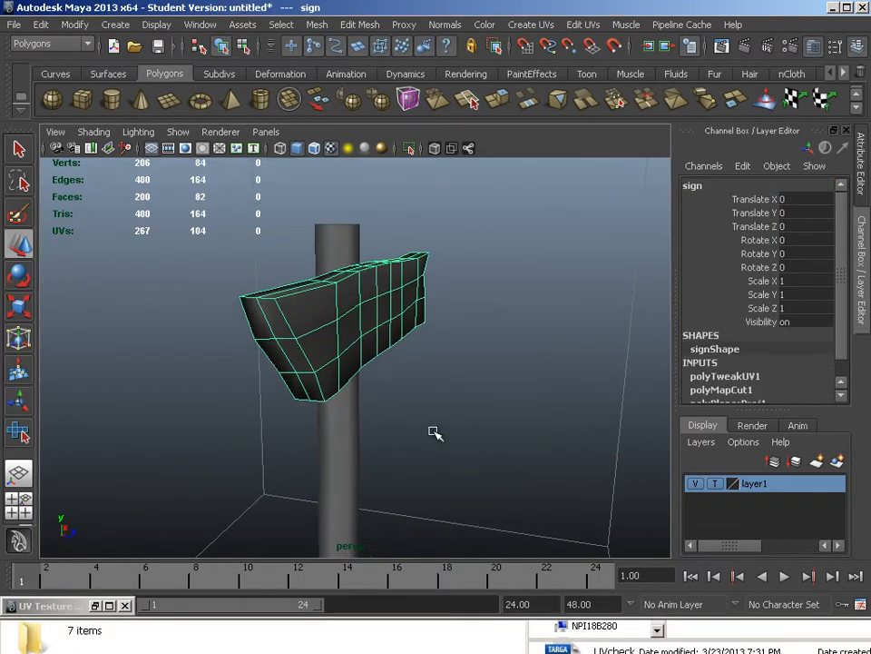
pyautogui.keyDown('alt'); pyautogui.moveTo(434, 434); pyautogui.dragTo(325, 363); pyautogui.keyUp('alt')
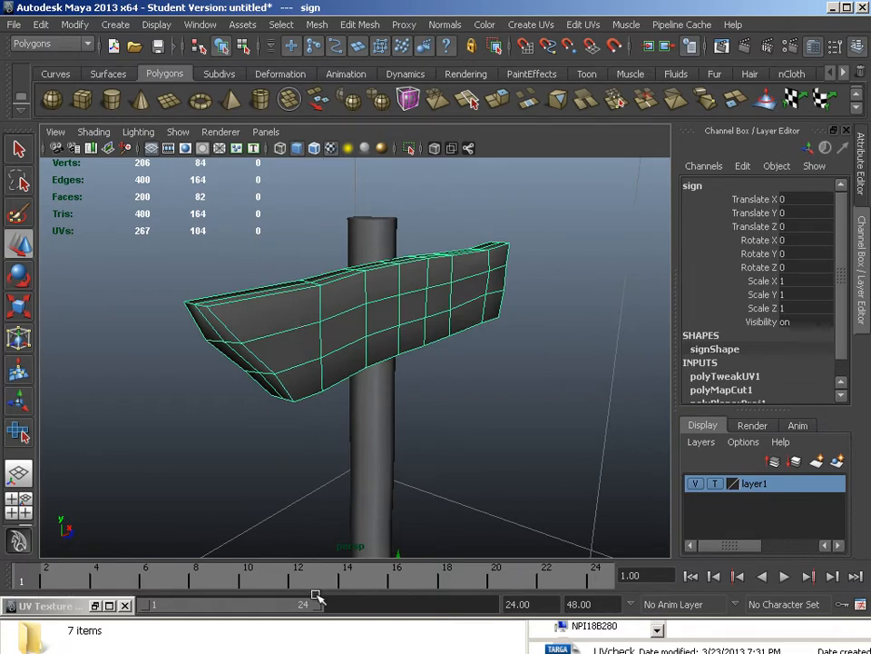
pyautogui.press('6')
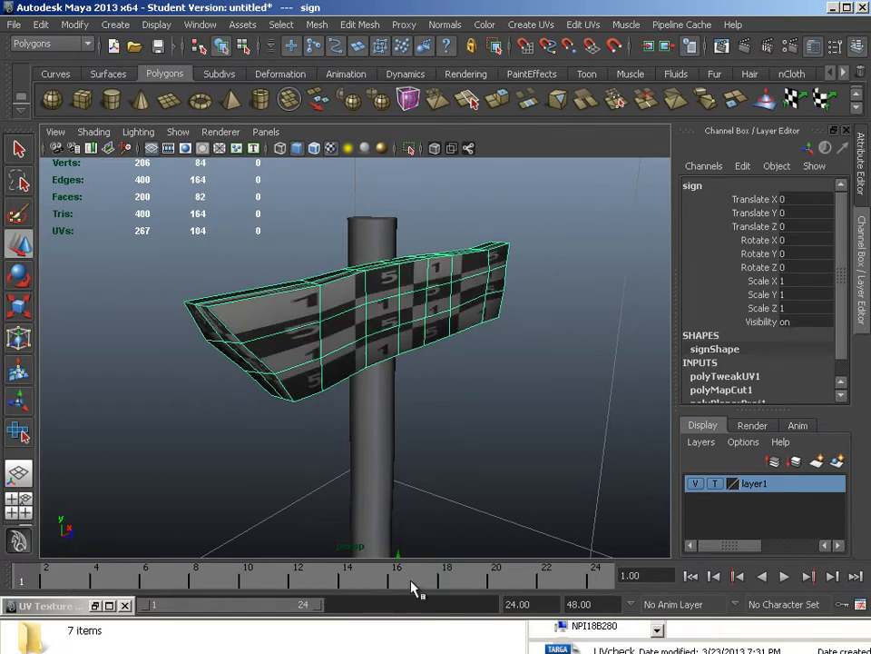
# - Bring the Hypershade back and assign the UVcheck material to the post
pyautogui.press('super')
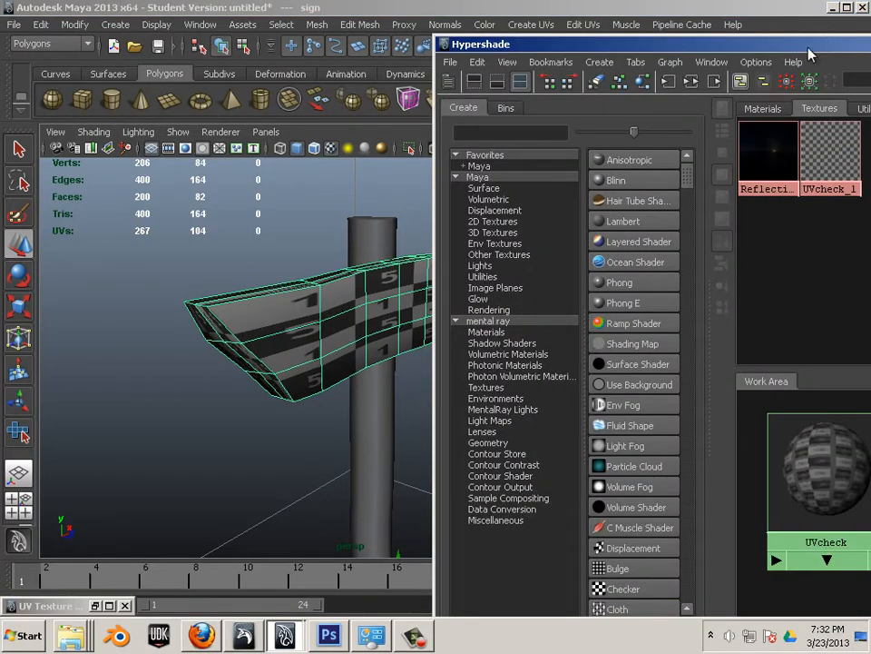
pyautogui.moveTo(807, 49); pyautogui.dragTo(753, 91)
pyautogui.keyDown('alt'); pyautogui.moveTo(292, 229); pyautogui.dragTo(193, 230, button='middle'); pyautogui.keyUp('alt')
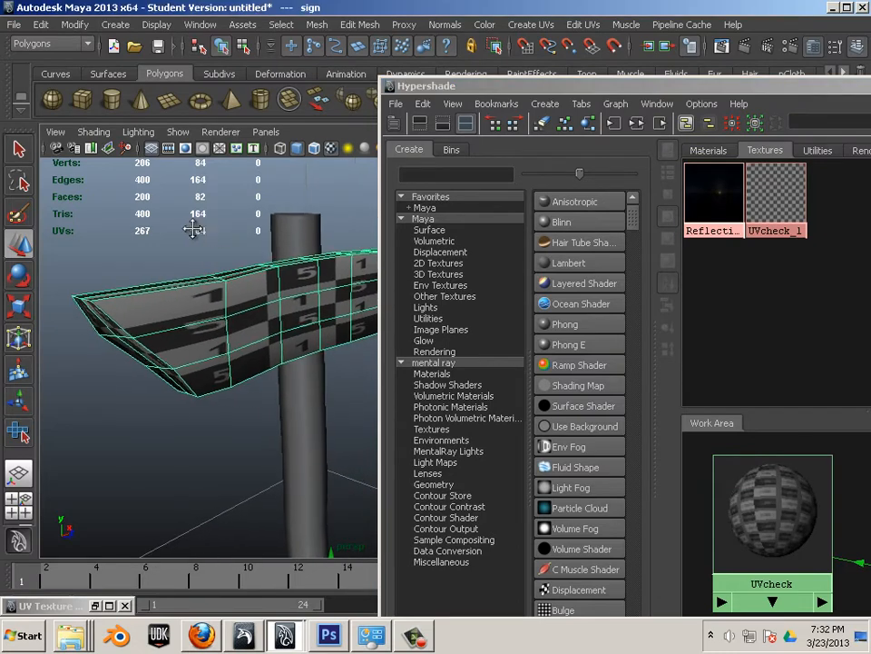
pyautogui.click(707, 150)
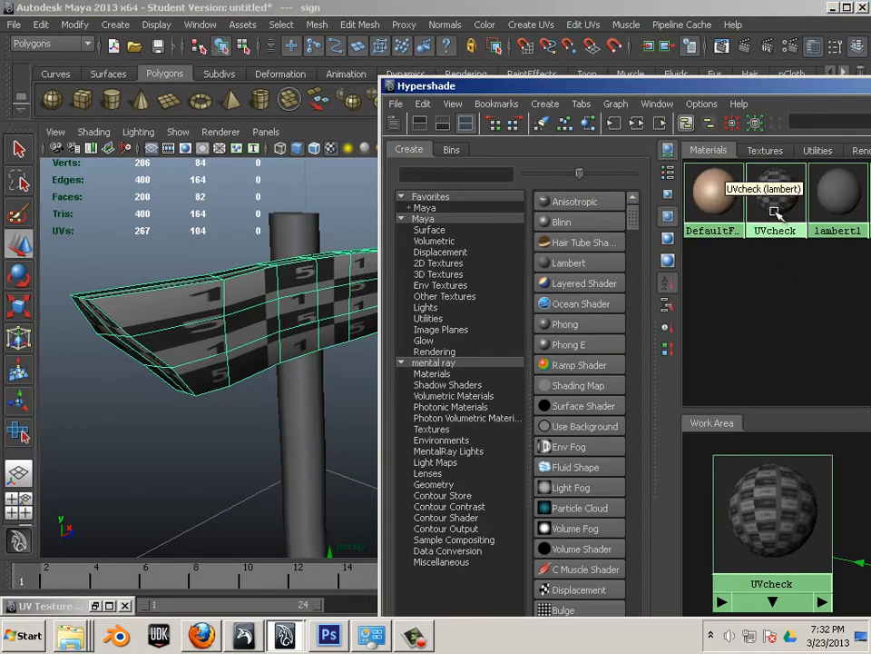
pyautogui.moveTo(774, 212); pyautogui.dragTo(306, 227, button='middle')
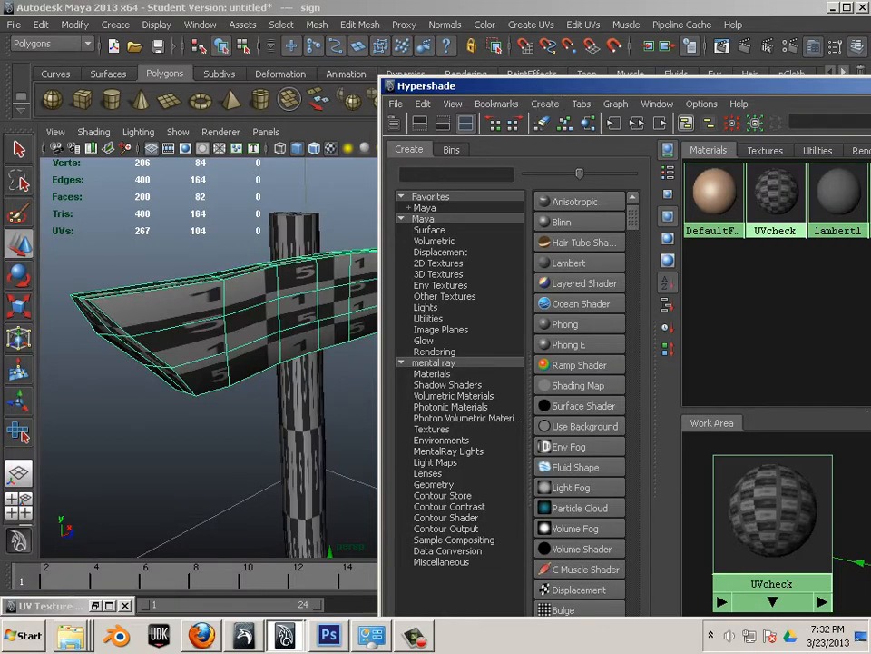
pyautogui.click(869, 85)
# - Examine the numbered squares on the sign and post from both sides and open the UV Texture Editor beside the perspective view
pyautogui.keyDown('alt'); pyautogui.moveTo(450, 414); pyautogui.dragTo(272, 410); pyautogui.keyUp('alt')
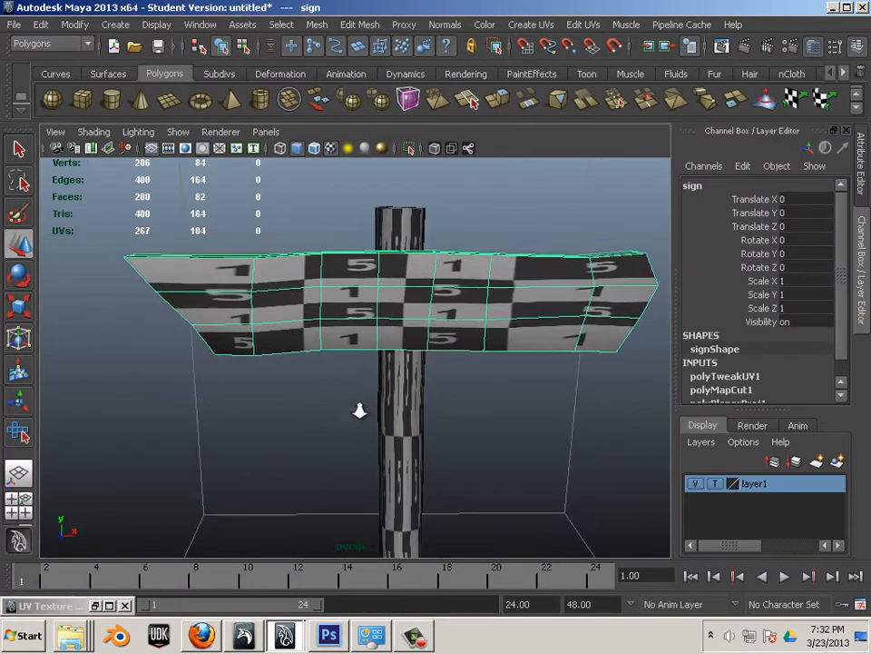
pyautogui.keyDown('alt'); pyautogui.moveTo(358, 410); pyautogui.dragTo(339, 338, button='middle'); pyautogui.keyUp('alt')
pyautogui.moveTo(339, 337)
pyautogui.keyDown('alt'); pyautogui.mouseDown()
pyautogui.moveTo(341, 305)
pyautogui.moveTo(331, 342)
pyautogui.moveTo(335, 332)
pyautogui.moveTo(395, 364)
pyautogui.moveTo(373, 364)
pyautogui.moveTo(599, 369)
pyautogui.moveTo(274, 405)
pyautogui.moveTo(403, 385)
pyautogui.moveTo(348, 323)
pyautogui.mouseUp(); pyautogui.keyUp('alt')
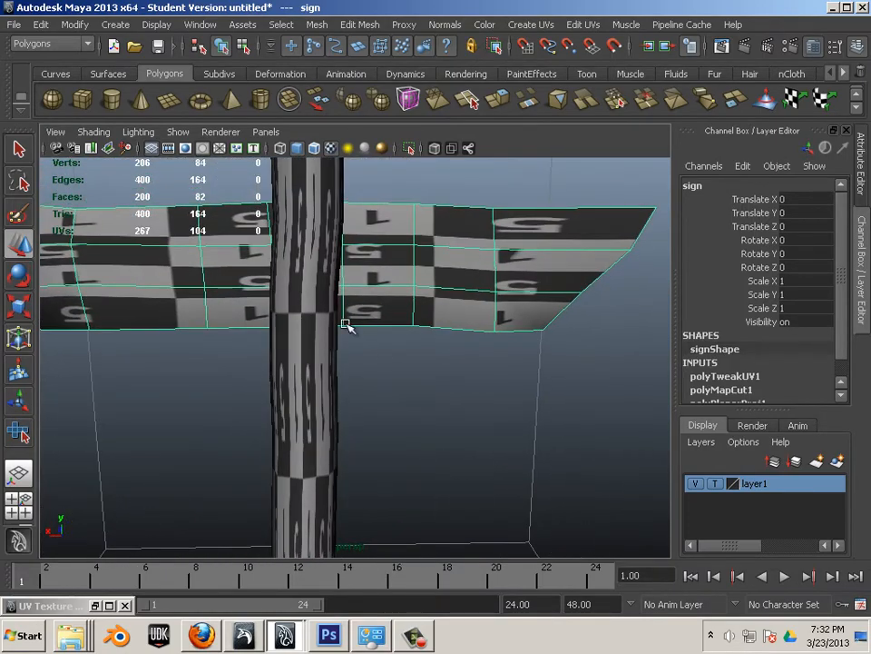
pyautogui.keyDown('alt'); pyautogui.moveTo(305, 393); pyautogui.dragTo(136, 363); pyautogui.keyUp('alt')
pyautogui.keyDown('alt'); pyautogui.moveTo(270, 233); pyautogui.dragTo(282, 284); pyautogui.keyUp('alt')
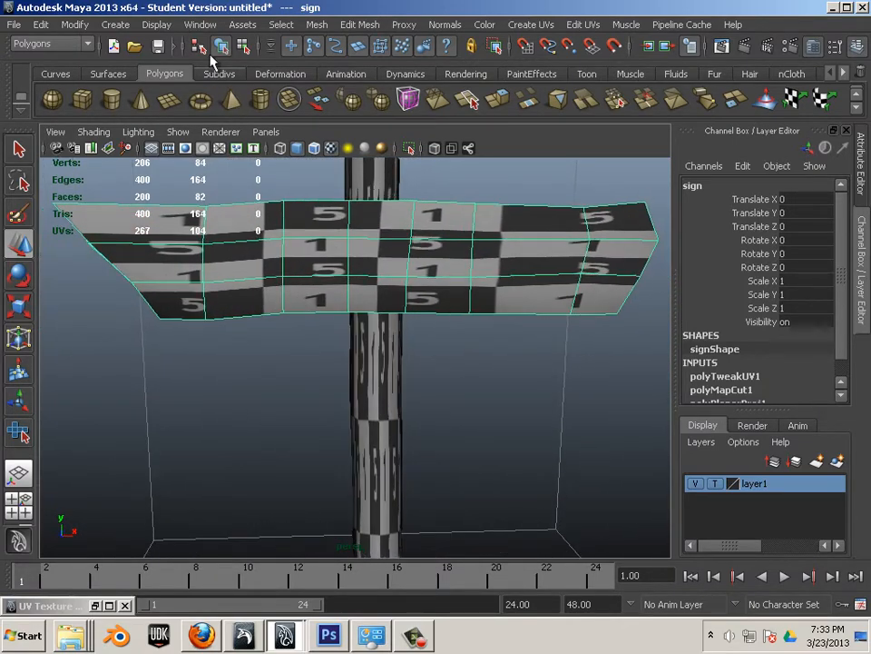
pyautogui.click(201, 25)
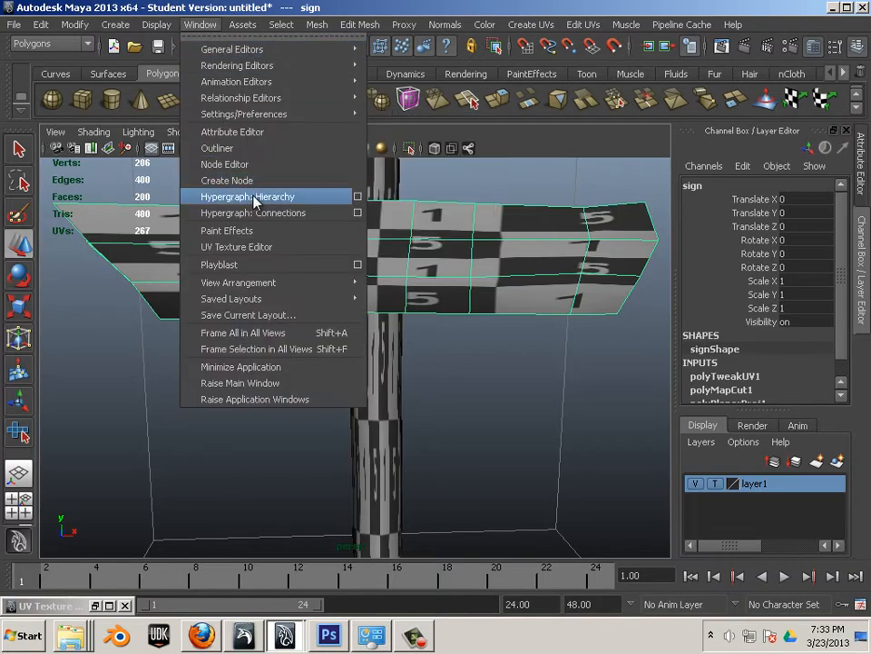
pyautogui.click(268, 247)
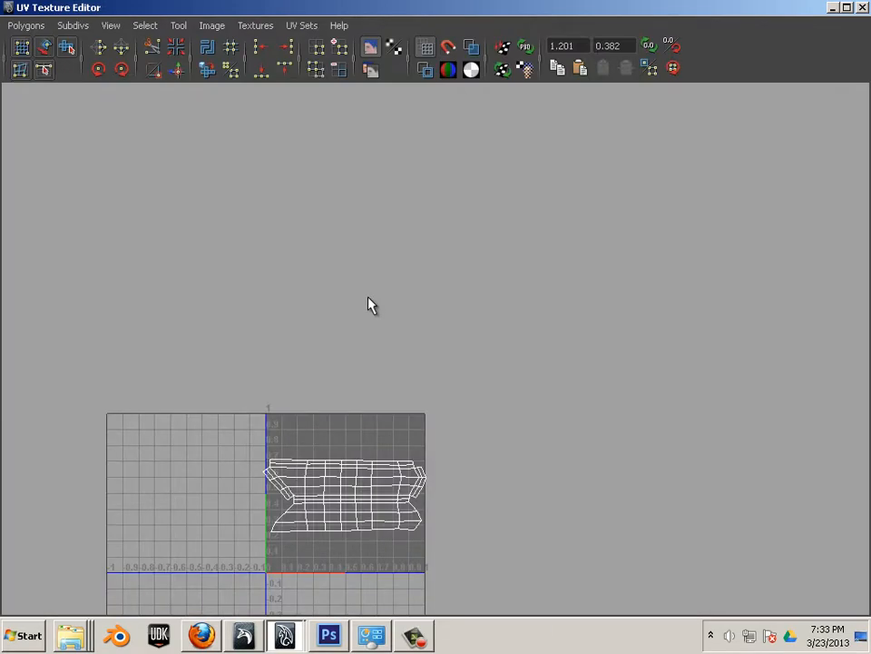
pyautogui.doubleClick(751, 11)
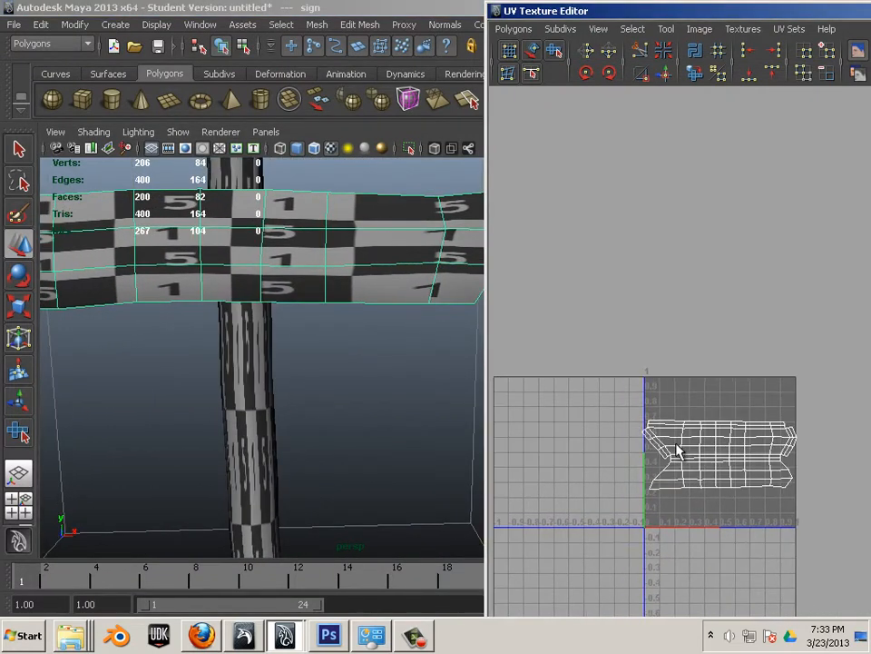
pyautogui.keyDown('alt'); pyautogui.moveTo(679, 451); pyautogui.dragTo(689, 379, button='middle'); pyautogui.keyUp('alt')
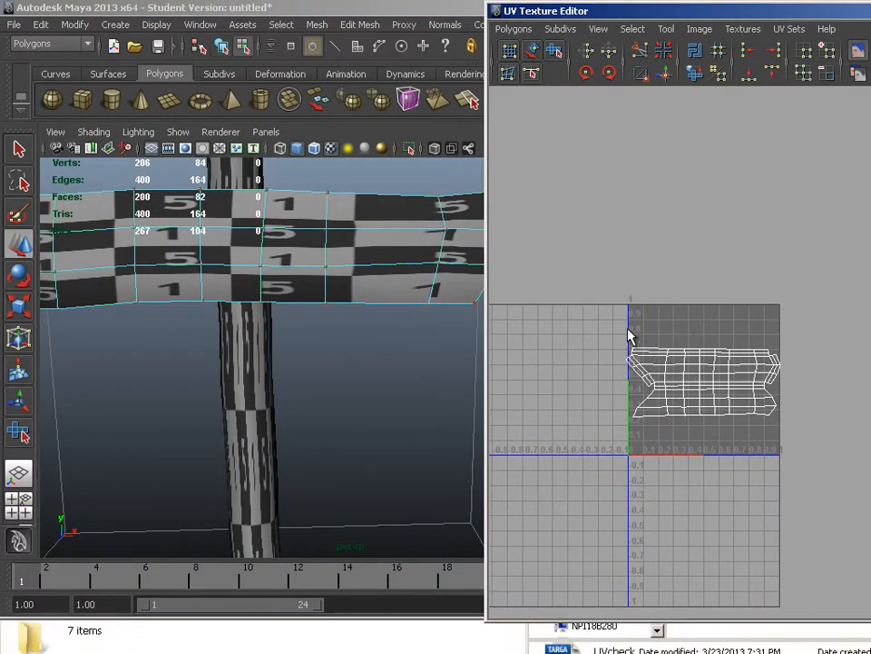
# - Select all of the sign's UVs and scale them slightly narrower horizontally
pyautogui.moveTo(611, 314); pyautogui.dragTo(831, 507)
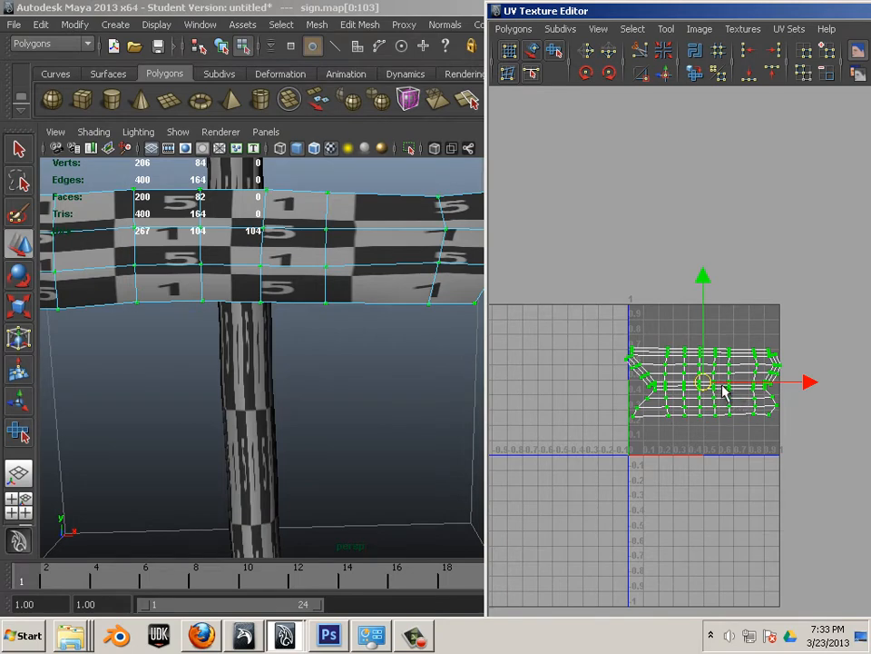
pyautogui.press('r')
pyautogui.moveTo(801, 383)
pyautogui.mouseDown()
pyautogui.moveTo(782, 393)
pyautogui.moveTo(800, 397)
pyautogui.moveTo(797, 386)
pyautogui.mouseUp()
# - Compare the sign's uvSet1 and map1 UV layouts in the UV Texture Editor
pyautogui.click(753, 30)
pyautogui.moveTo(786, 35)
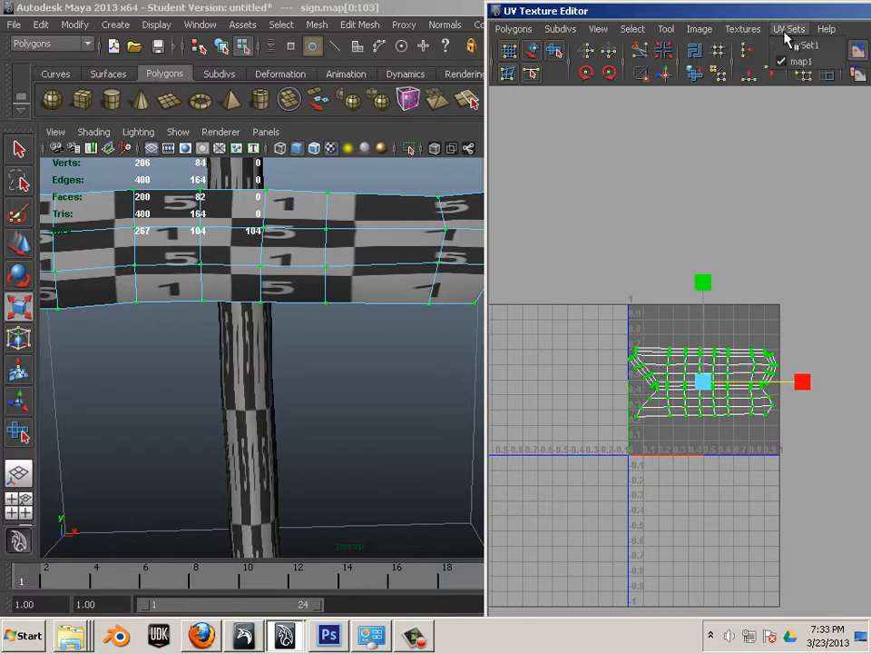
pyautogui.click(769, 15)
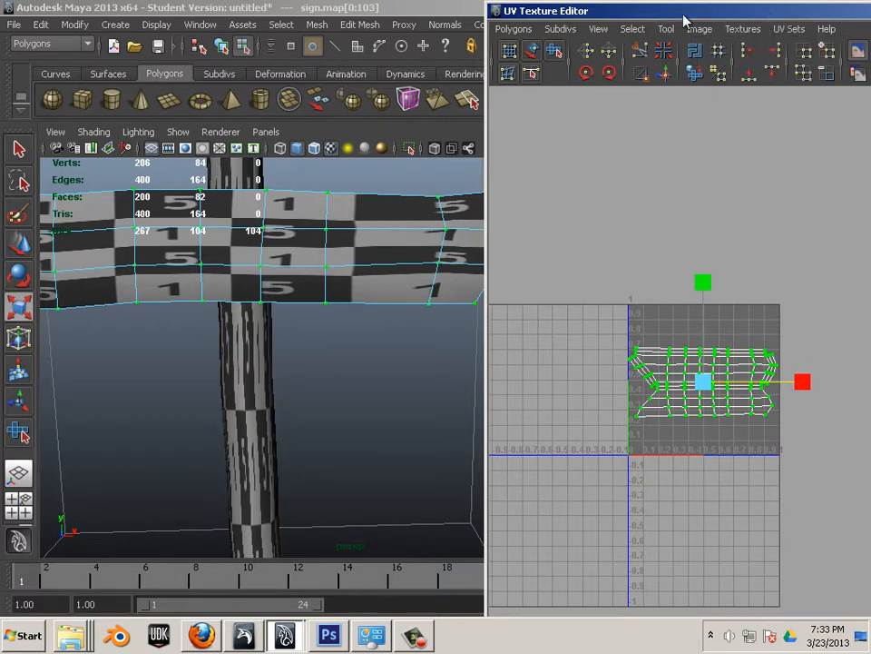
pyautogui.moveTo(682, 16); pyautogui.dragTo(512, 17)
pyautogui.click(624, 31)
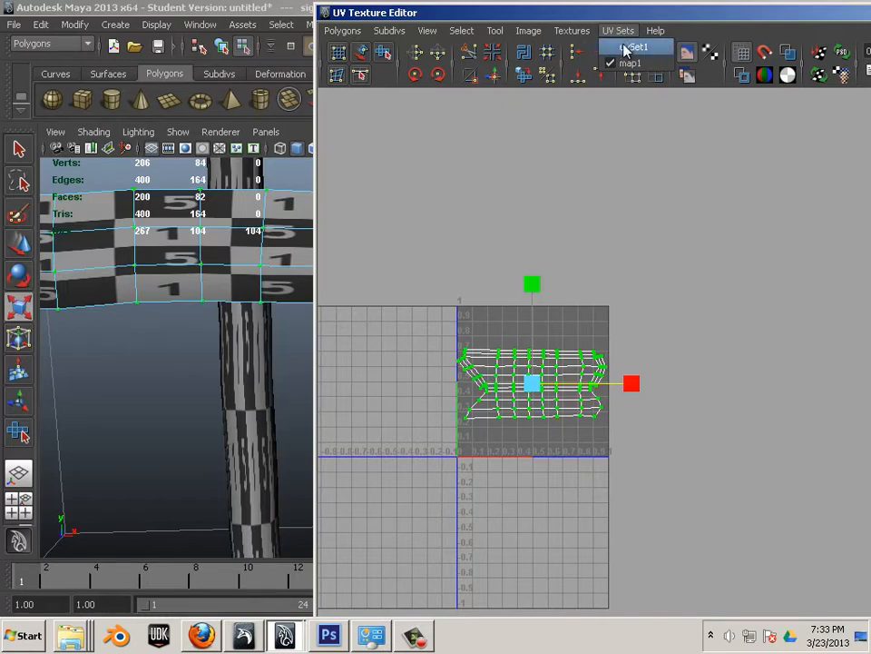
pyautogui.click(626, 50)
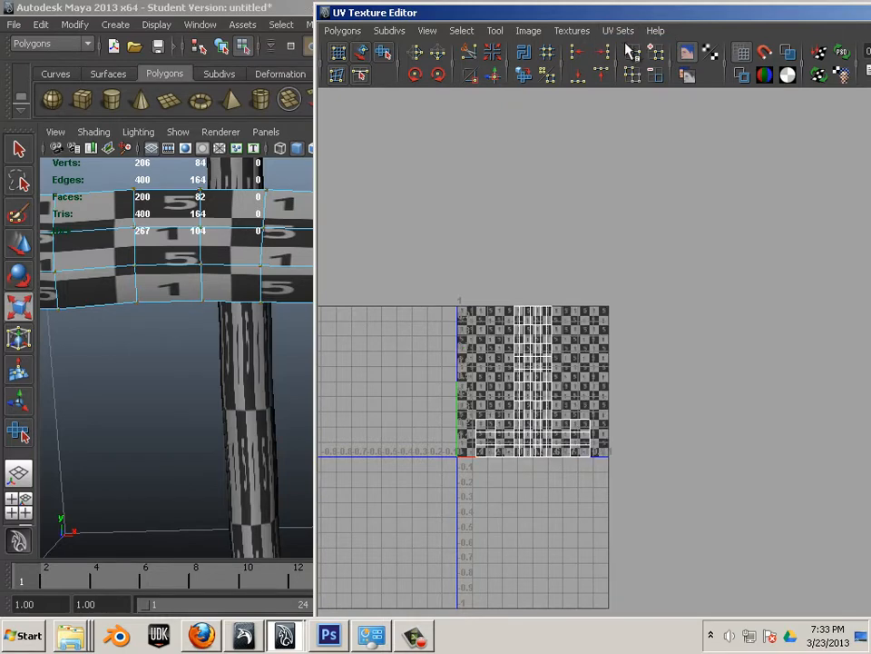
pyautogui.click(622, 33)
pyautogui.click(625, 60)
pyautogui.click(618, 31)
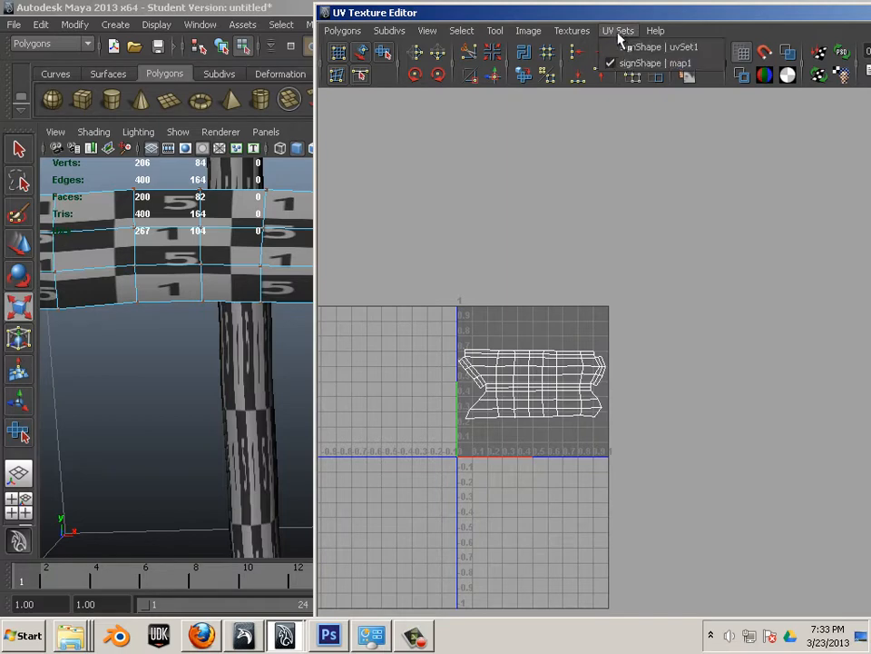
# - Make uvSet1 the current UV set of the sign
pyautogui.click(626, 50)
pyautogui.click(623, 33)
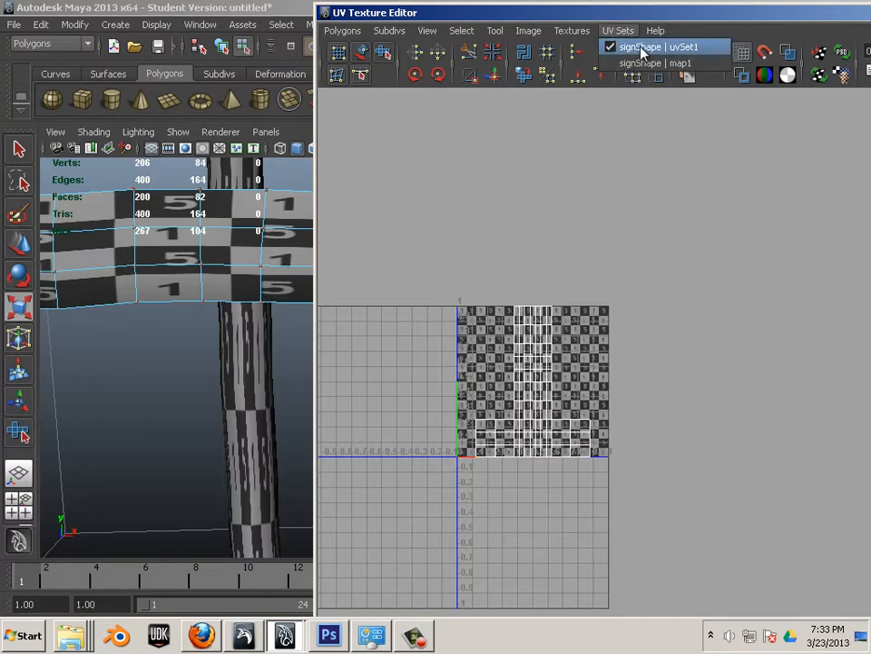
pyautogui.click(566, 15)
pyautogui.click(621, 33)
pyautogui.click(451, 16)
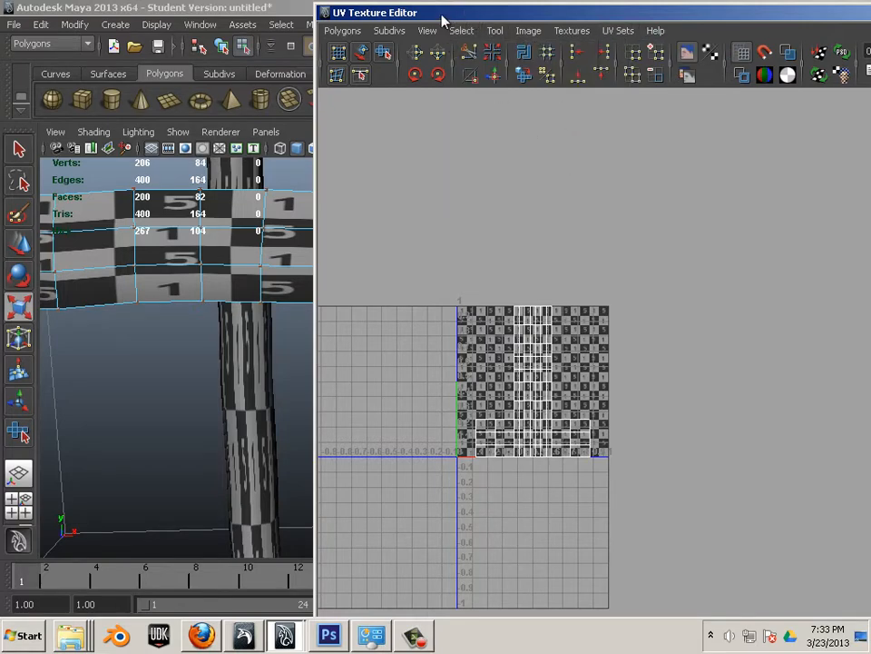
# - Try to delete uvSet1 from the sign while still in UV component mode
pyautogui.moveTo(445, 16); pyautogui.dragTo(447, 233)
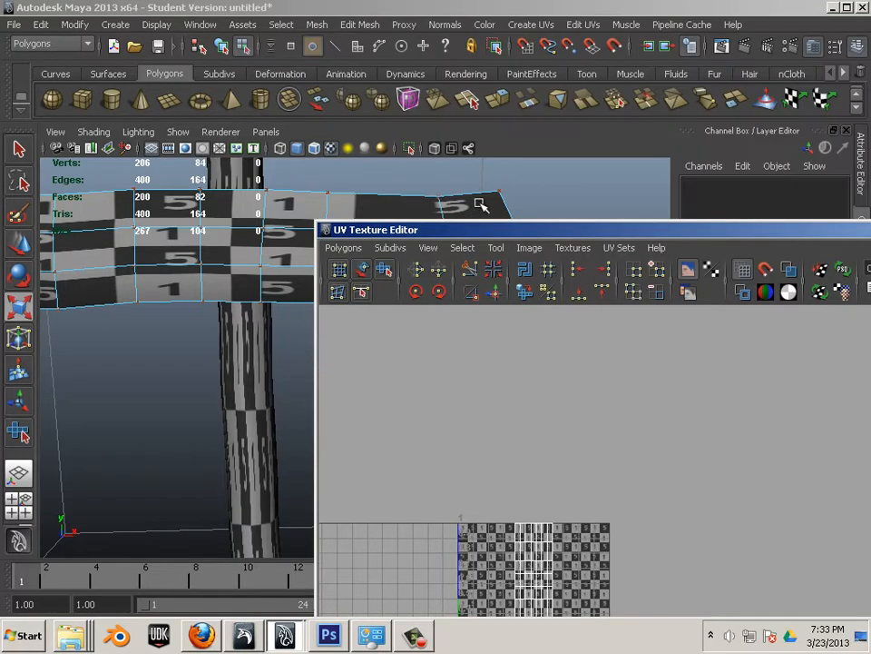
pyautogui.click(548, 24)
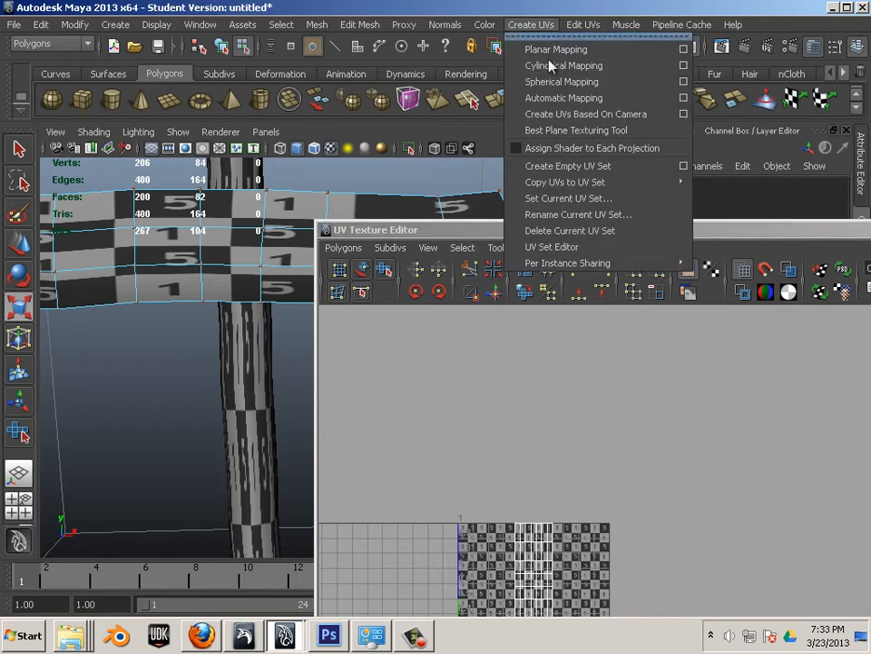
pyautogui.click(595, 233)
pyautogui.moveTo(583, 236); pyautogui.dragTo(568, 110)
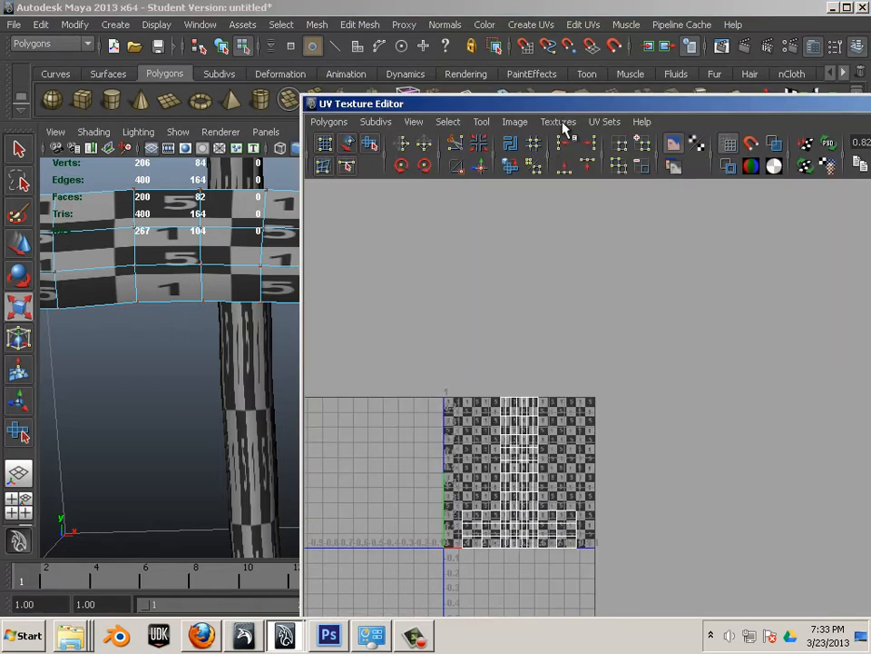
pyautogui.click(605, 122)
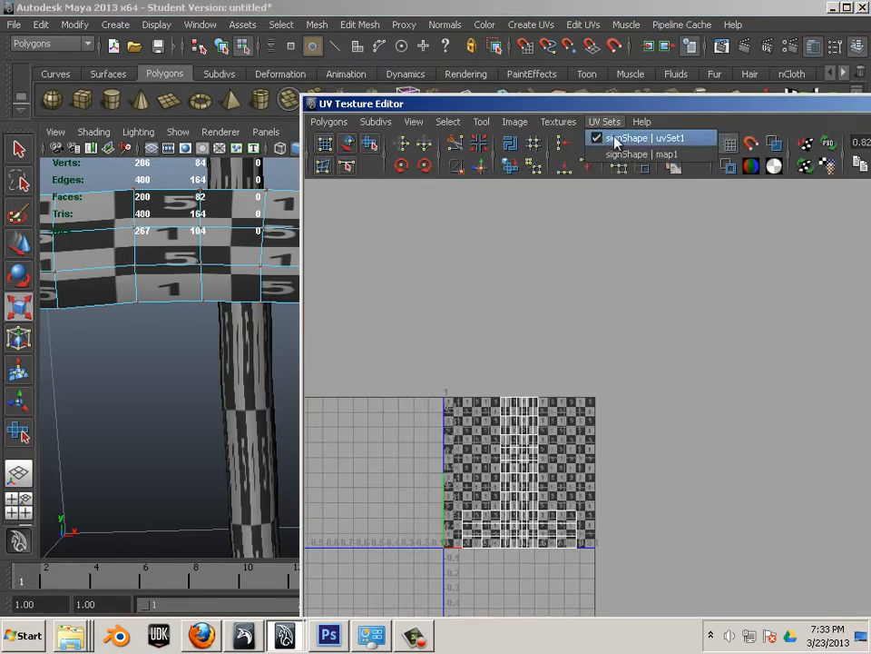
# - Select the sign as an object and delete its current UV set, uvSet1
pyautogui.click(221, 278)
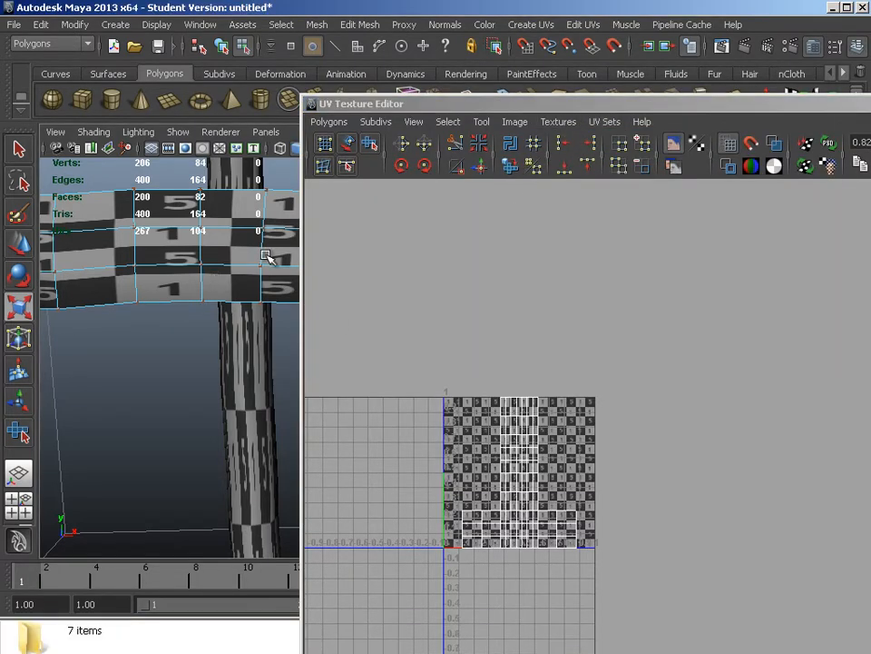
pyautogui.click(606, 123)
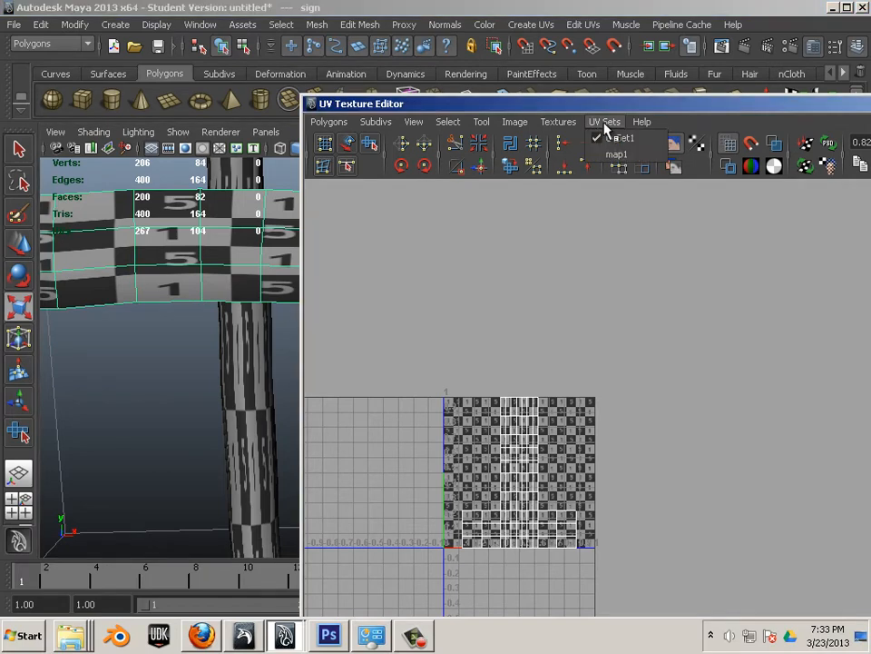
pyautogui.click(530, 24)
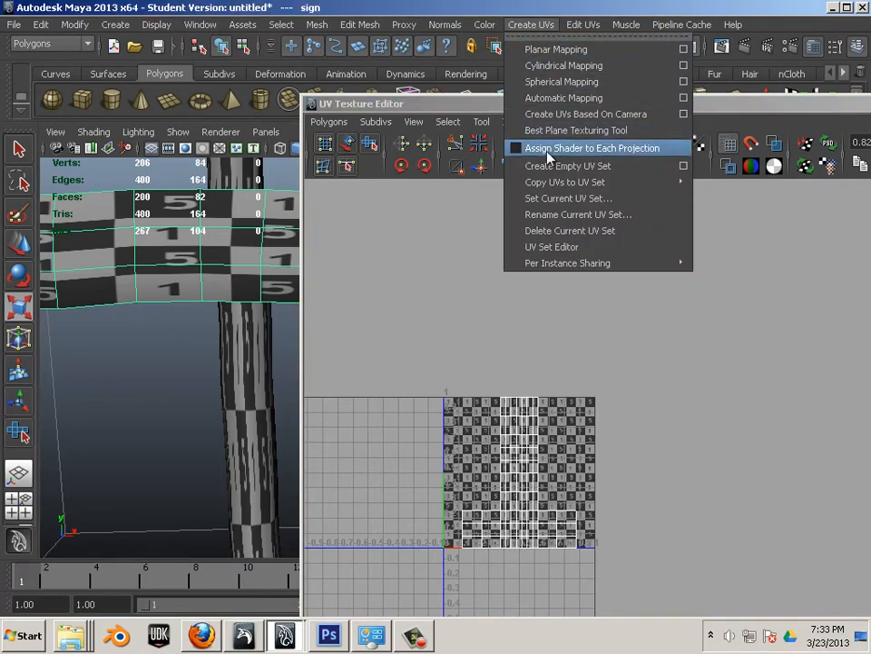
pyautogui.click(545, 231)
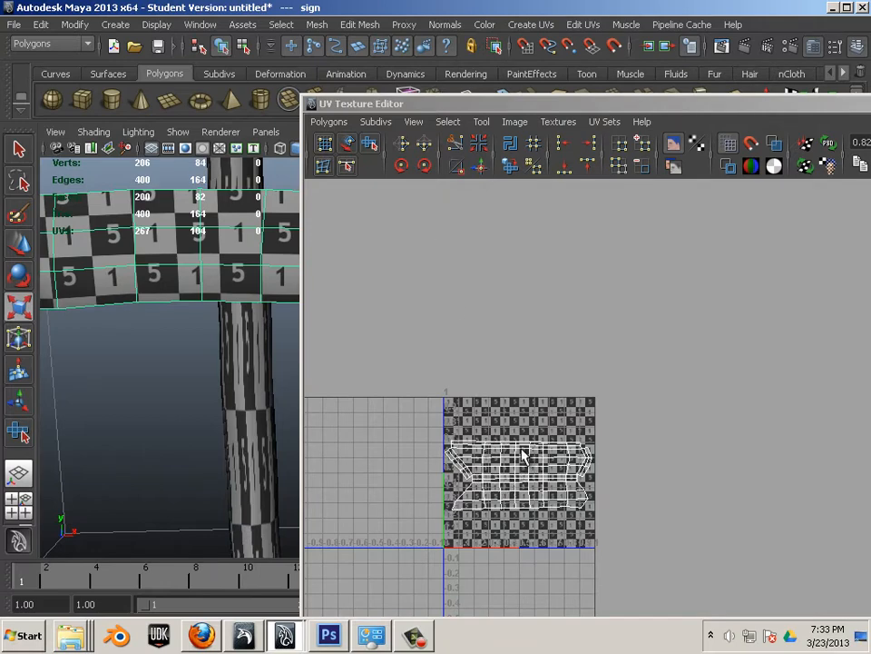
# - Select the post, make uvSet1 its current UV set and delete that set
pyautogui.click(245, 373)
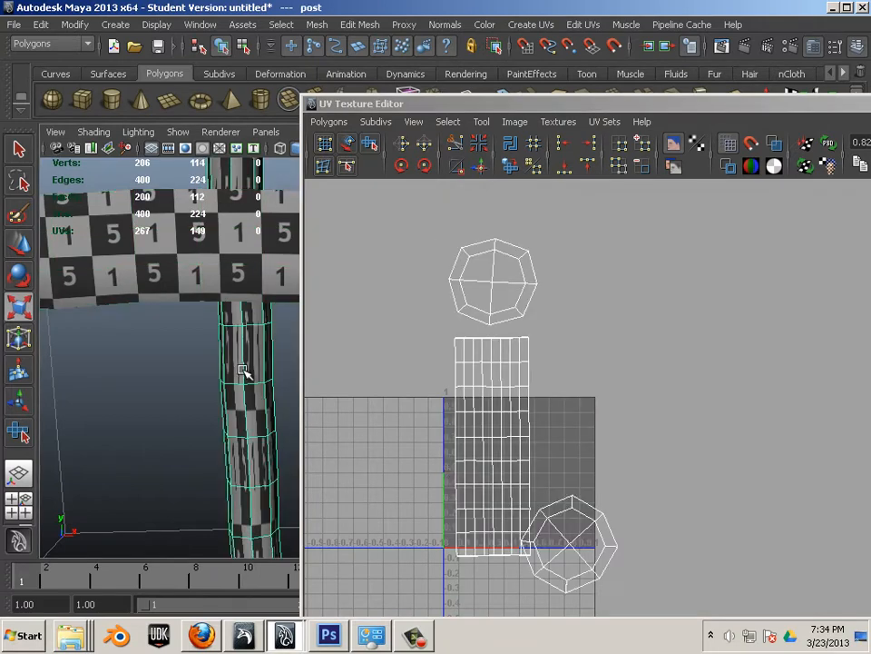
pyautogui.click(605, 122)
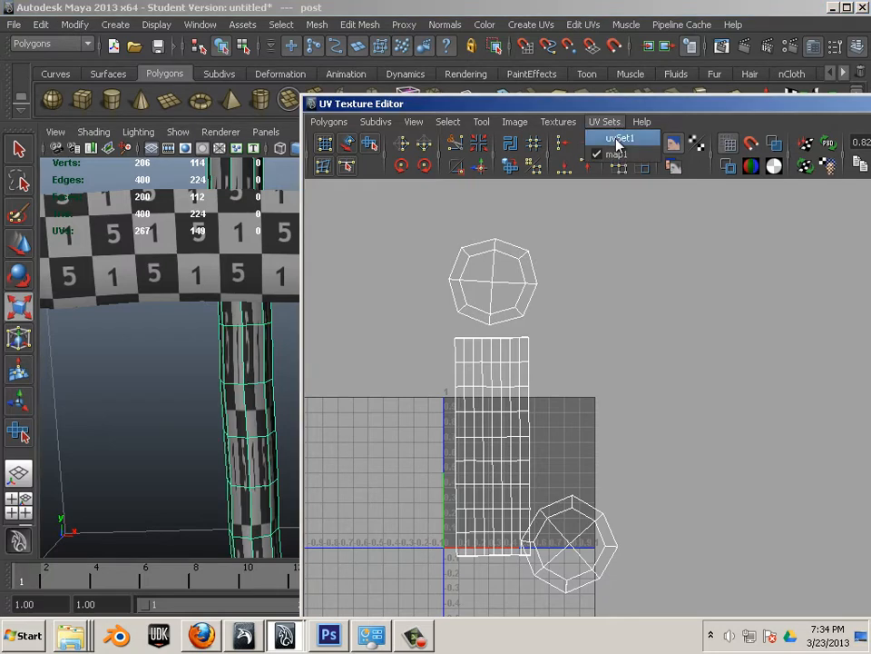
pyautogui.click(620, 139)
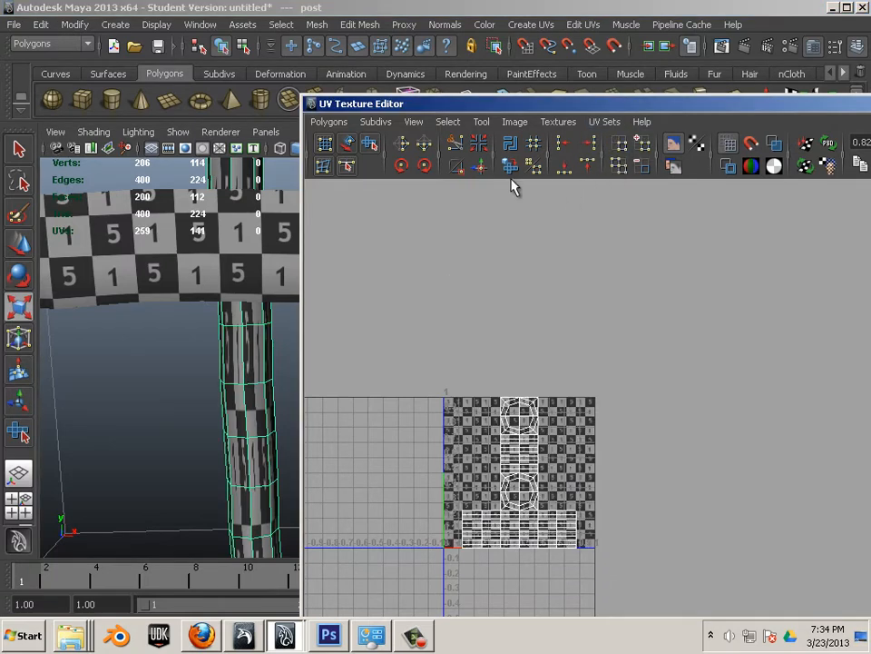
pyautogui.click(527, 26)
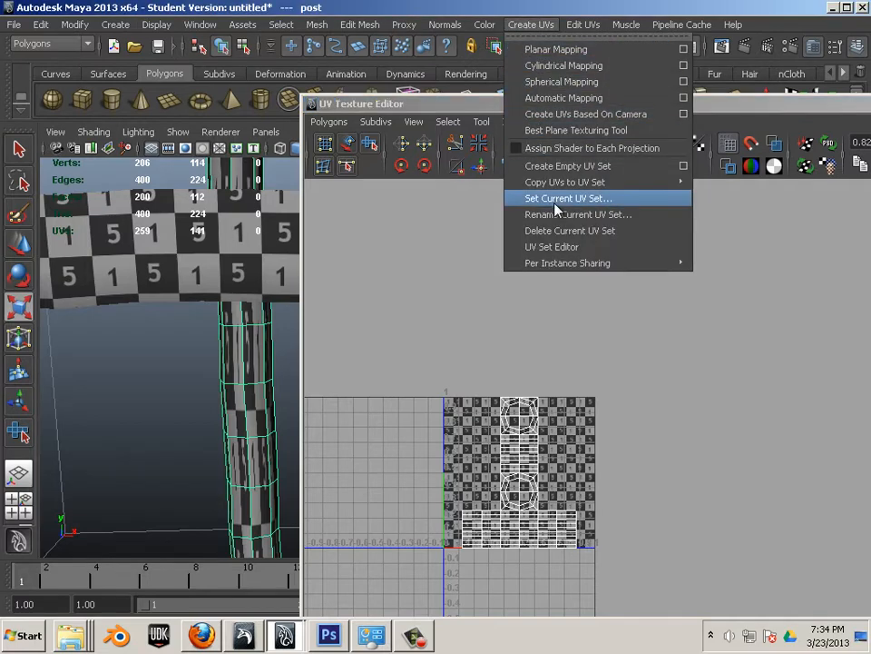
pyautogui.click(558, 231)
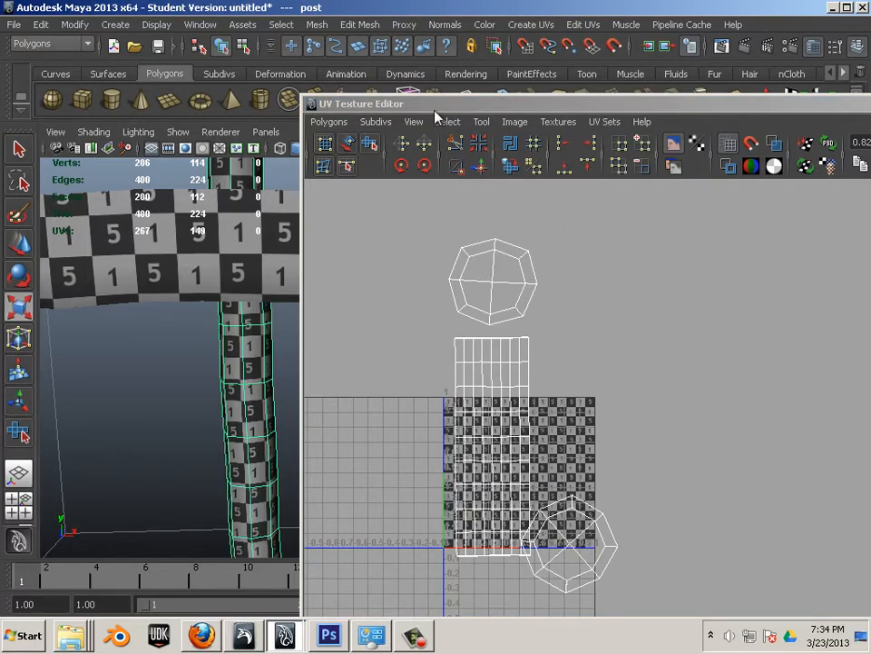
# - Select all of the post's UVs and move them down and over to the right edge of the checker texture
pyautogui.moveTo(435, 103); pyautogui.dragTo(627, 61)
pyautogui.keyDown('alt'); pyautogui.moveTo(641, 356); pyautogui.dragTo(548, 348, button='right'); pyautogui.keyUp('alt')
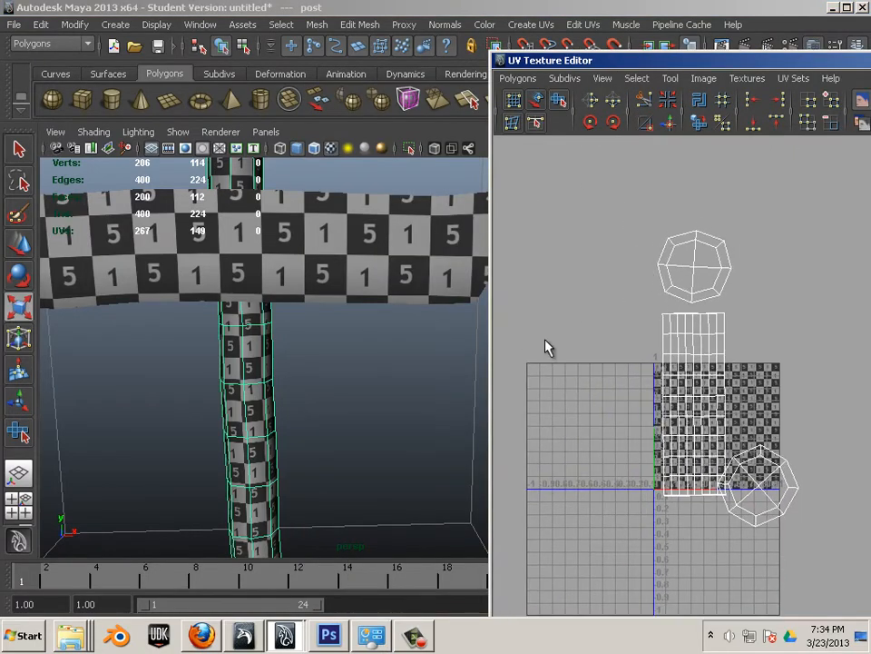
pyautogui.keyDown('alt'); pyautogui.moveTo(612, 362); pyautogui.dragTo(529, 375, button='middle'); pyautogui.keyUp('alt')
pyautogui.keyDown('alt'); pyautogui.moveTo(331, 320); pyautogui.dragTo(240, 326, button='right'); pyautogui.keyUp('alt')
pyautogui.keyDown('alt'); pyautogui.moveTo(325, 335); pyautogui.dragTo(379, 344); pyautogui.keyUp('alt')
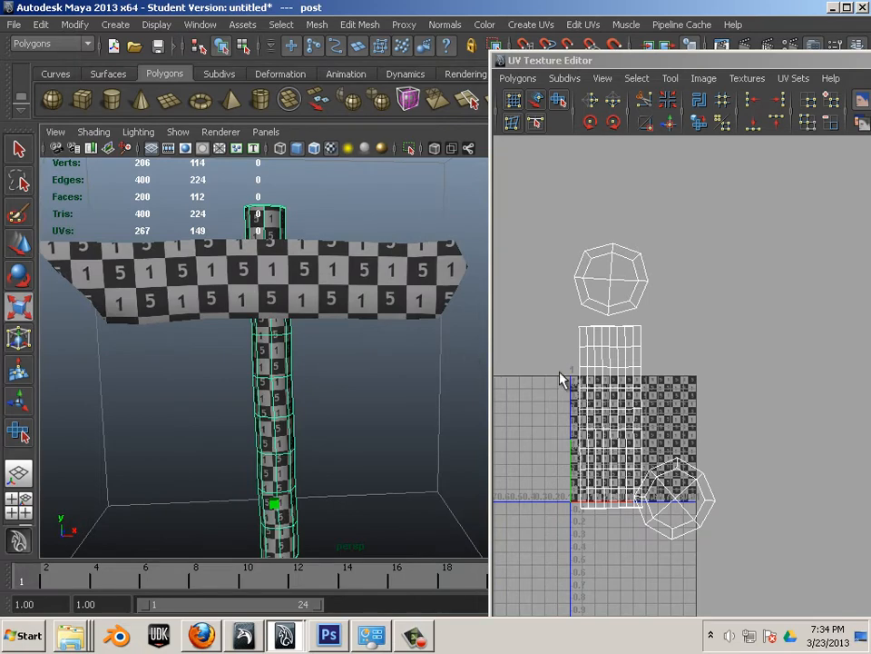
pyautogui.moveTo(610, 382); pyautogui.dragTo(677, 386, button='right')
pyautogui.moveTo(513, 203); pyautogui.dragTo(802, 637)
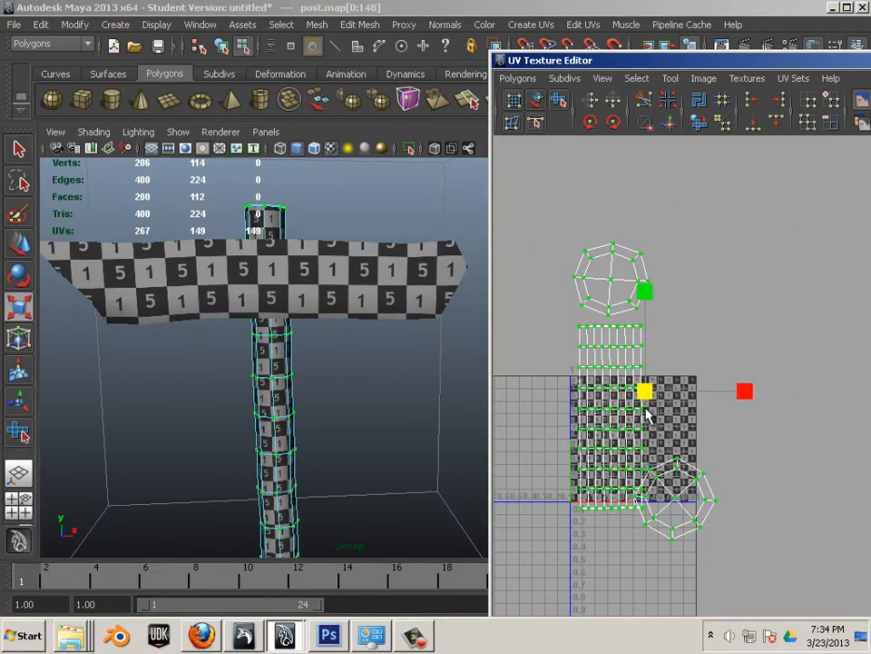
pyautogui.press('w')
pyautogui.moveTo(645, 392); pyautogui.dragTo(714, 453)
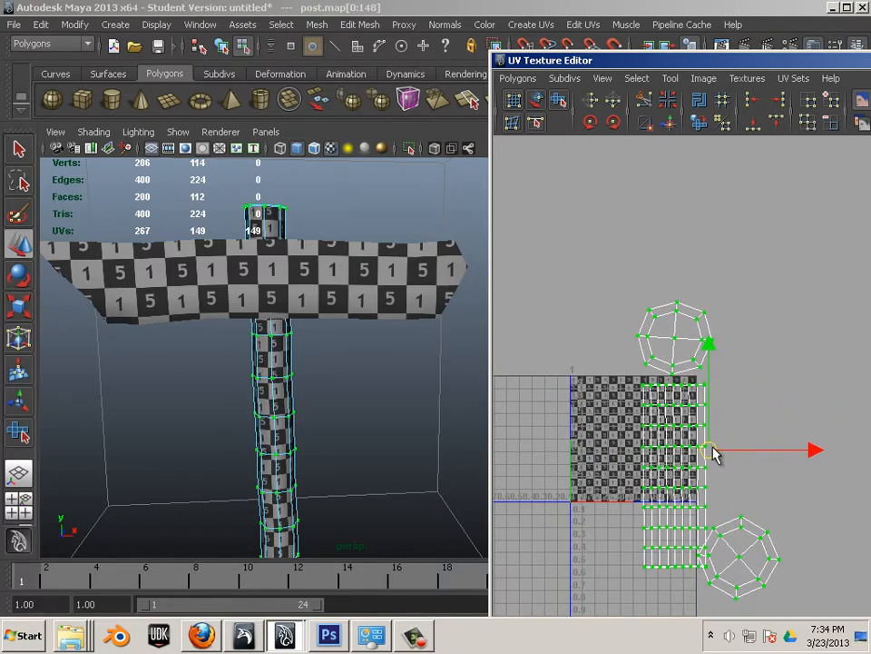
# - Scale the post's UVs down uniformly to about 60 percent so its checker squares approach the sign's size, then deselect them
pyautogui.press('r')
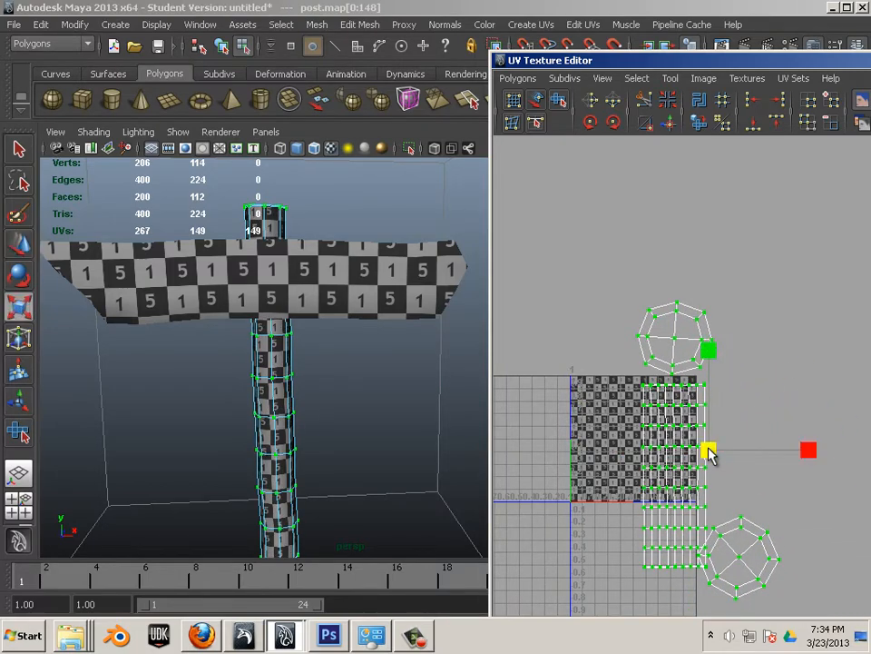
pyautogui.moveTo(708, 451); pyautogui.dragTo(668, 466)
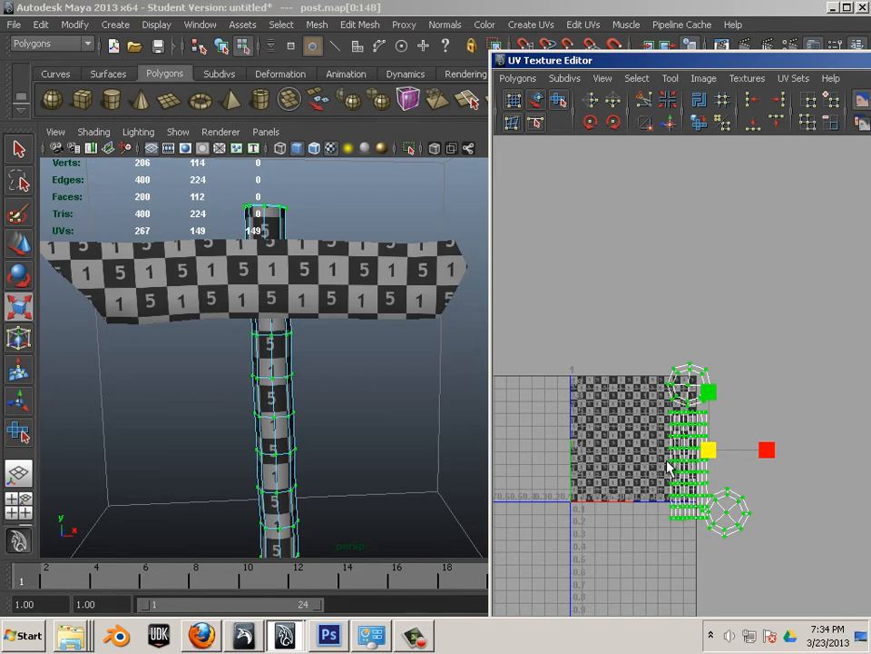
pyautogui.click(594, 528)
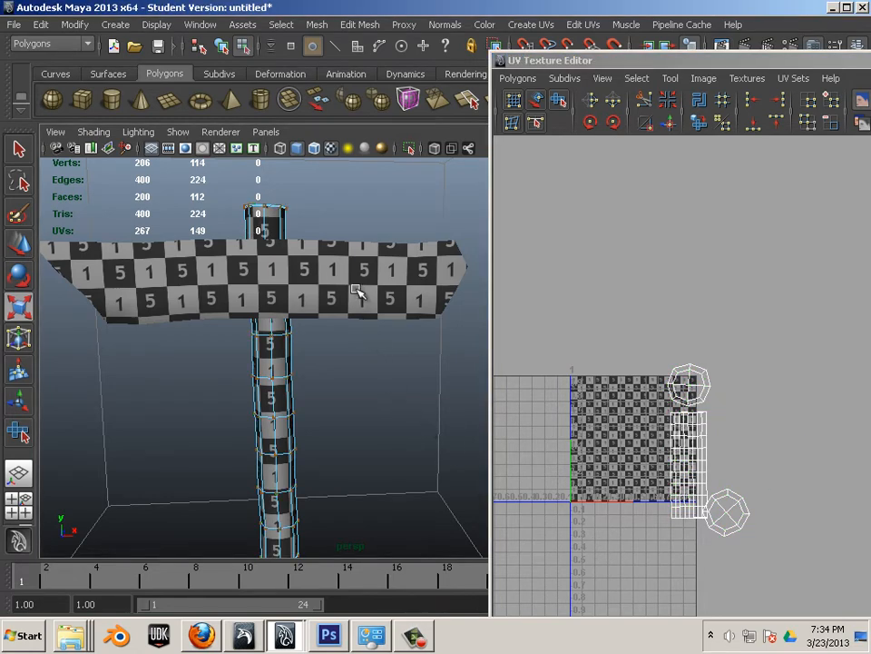
# - Select the sign and post together and select the UVs at the left end of the sign's shell
pyautogui.click(411, 276)
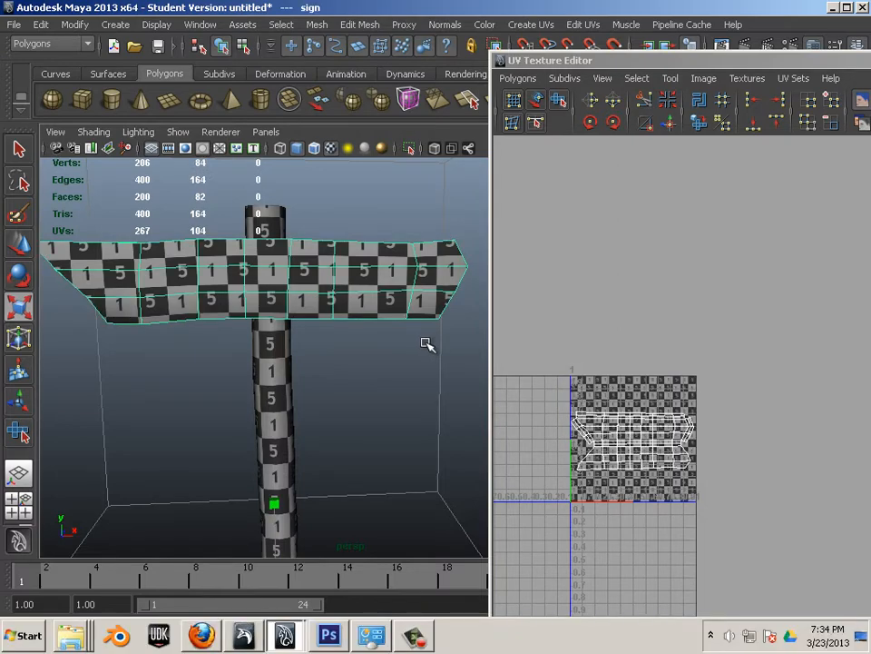
pyautogui.keyDown('shift'); pyautogui.click(272, 396); pyautogui.keyUp('shift')
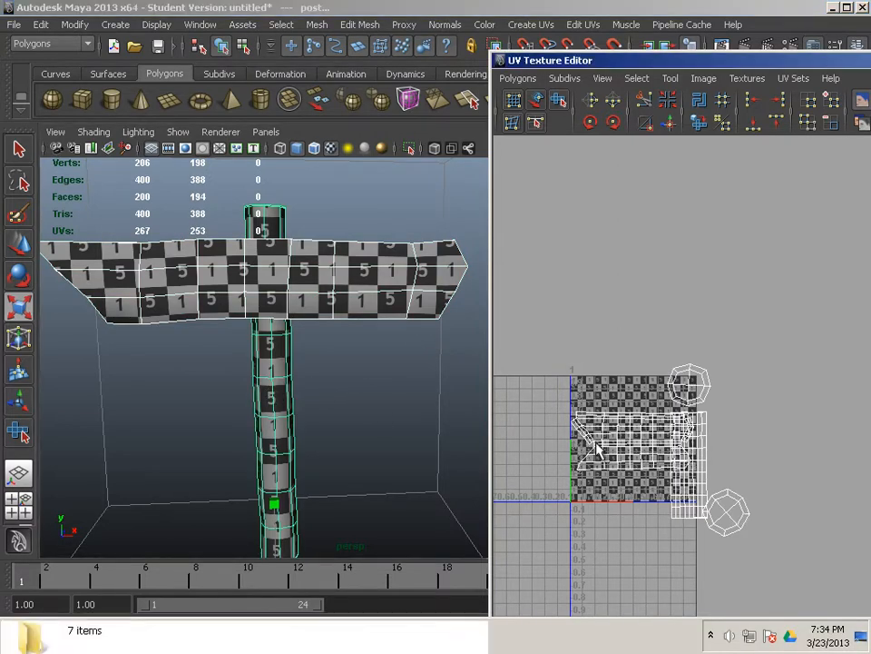
pyautogui.moveTo(597, 443); pyautogui.dragTo(643, 436, button='right')
pyautogui.moveTo(555, 376); pyautogui.dragTo(611, 479)
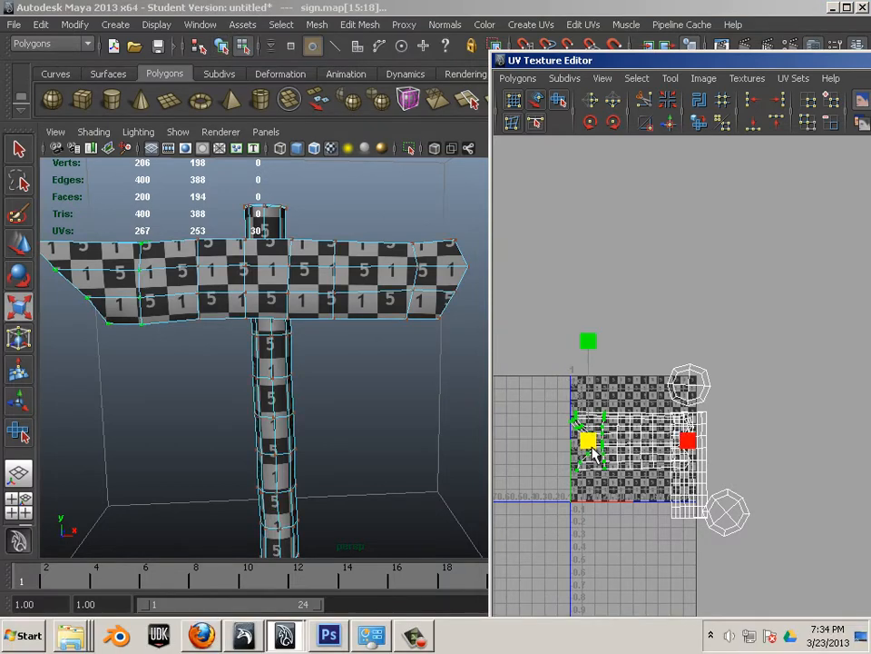
pyautogui.moveTo(548, 370); pyautogui.dragTo(592, 478)
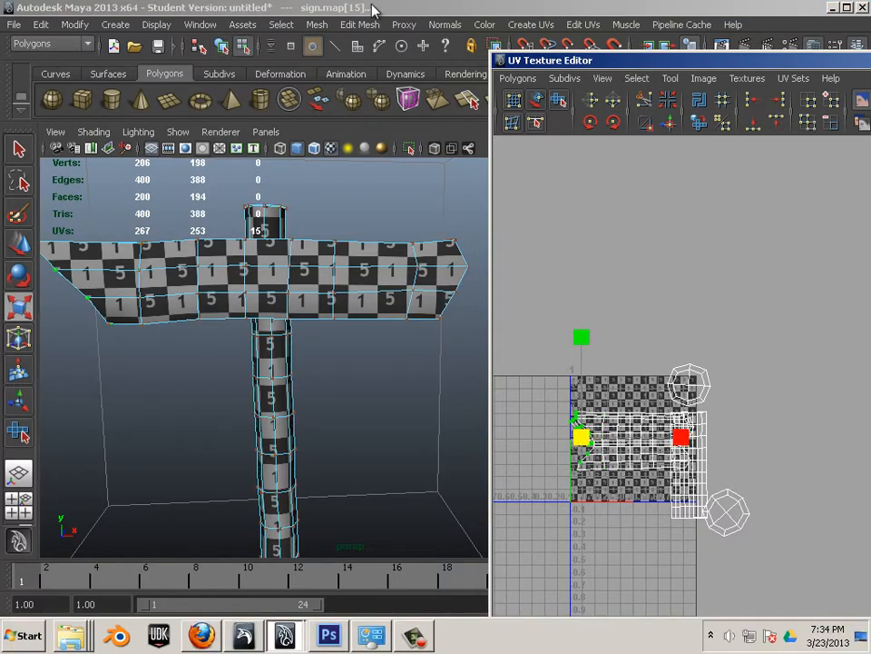
# - Select the left-end UVs of the sign's shell and grow the selection until it covers the whole shell
pyautogui.moveTo(641, 60); pyautogui.dragTo(374, 11)
pyautogui.scroll(8, 406, 408)
pyautogui.keyDown('alt'); pyautogui.moveTo(409, 406); pyautogui.dragTo(605, 365, button='middle'); pyautogui.keyUp('alt')
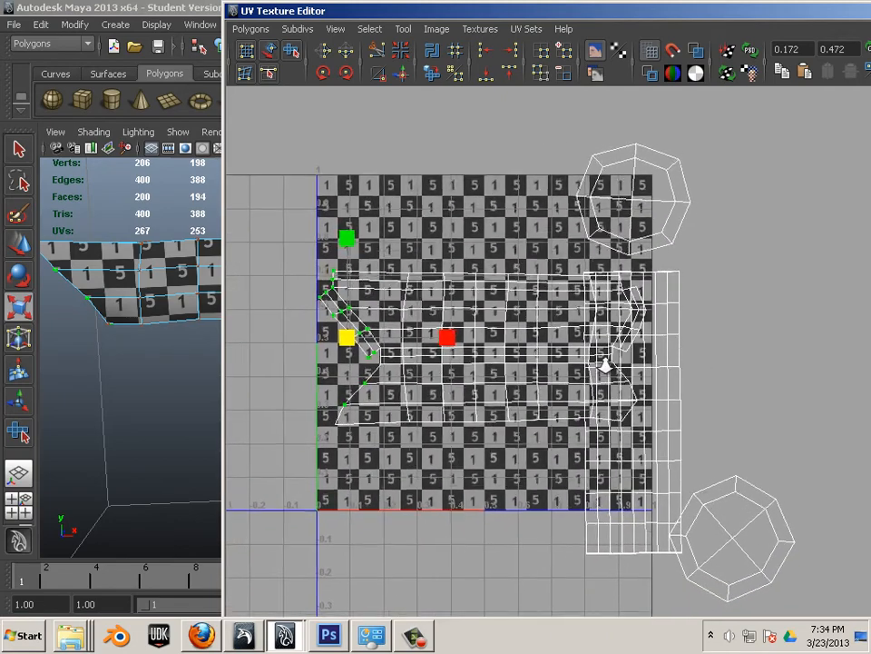
pyautogui.scroll(-1, 605, 365)
pyautogui.moveTo(274, 238); pyautogui.dragTo(435, 472)
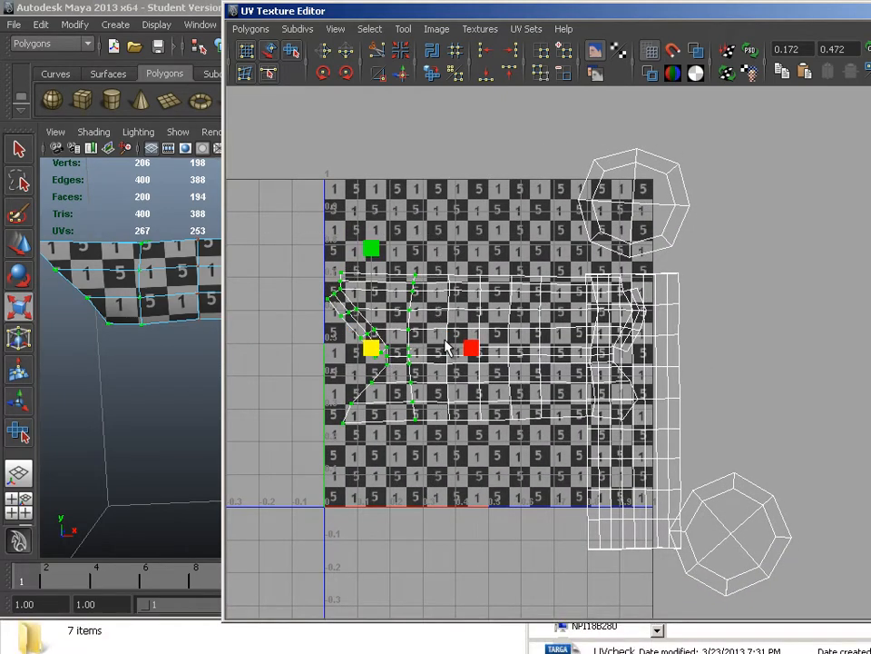
pyautogui.hotkey('shift', '.')
pyautogui.hotkey('shift', '.')
pyautogui.hotkey('shift', '.')
pyautogui.hotkey('shift', '.')
pyautogui.hotkey('shift', '.')
pyautogui.hotkey('shift', '.')
pyautogui.hotkey('shift', '.')
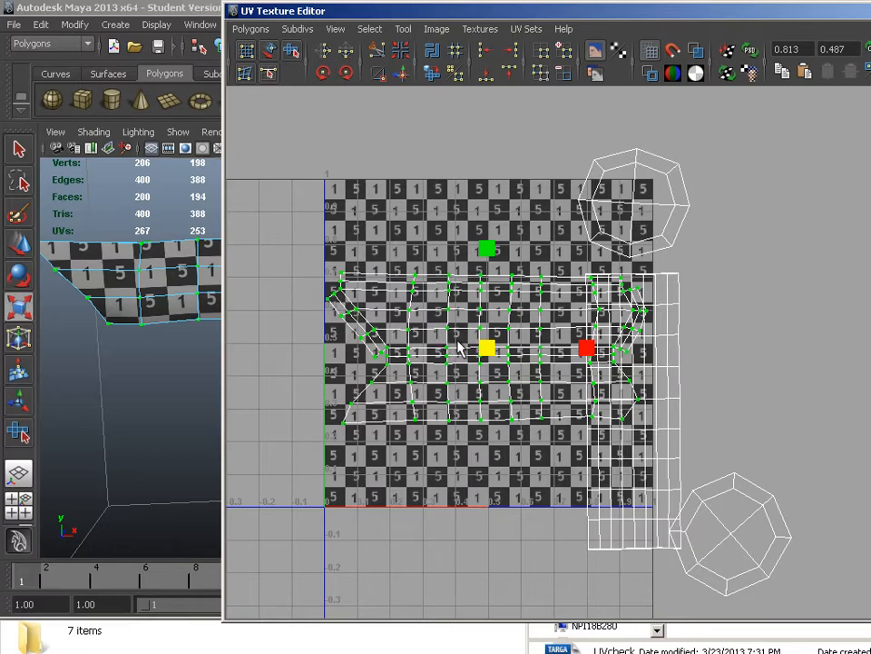
# - Move the sign's UV shell left and slightly down, clear of the post's shells
pyautogui.press('w')
pyautogui.moveTo(488, 351); pyautogui.dragTo(406, 365)
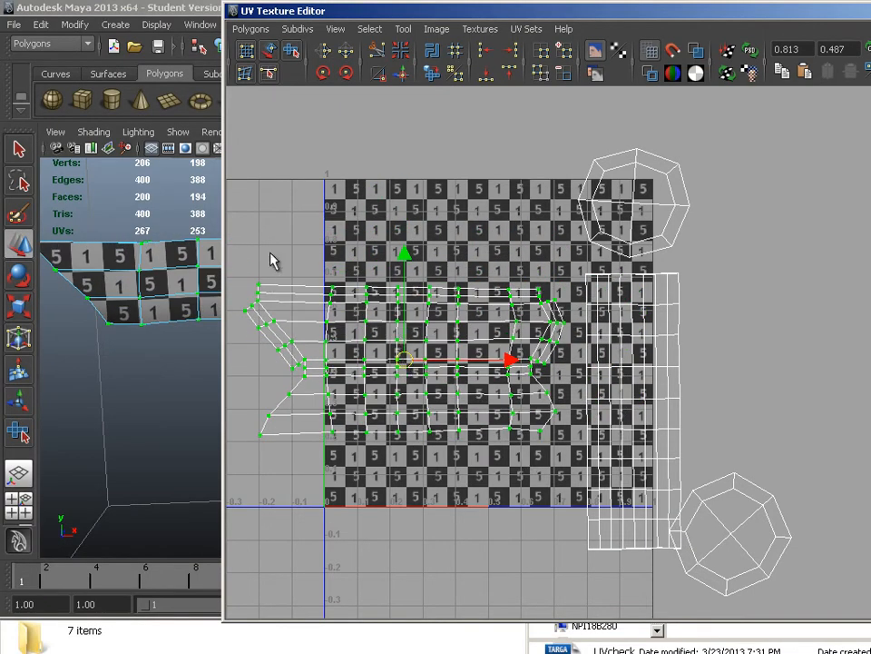
pyautogui.moveTo(238, 140); pyautogui.dragTo(839, 640)
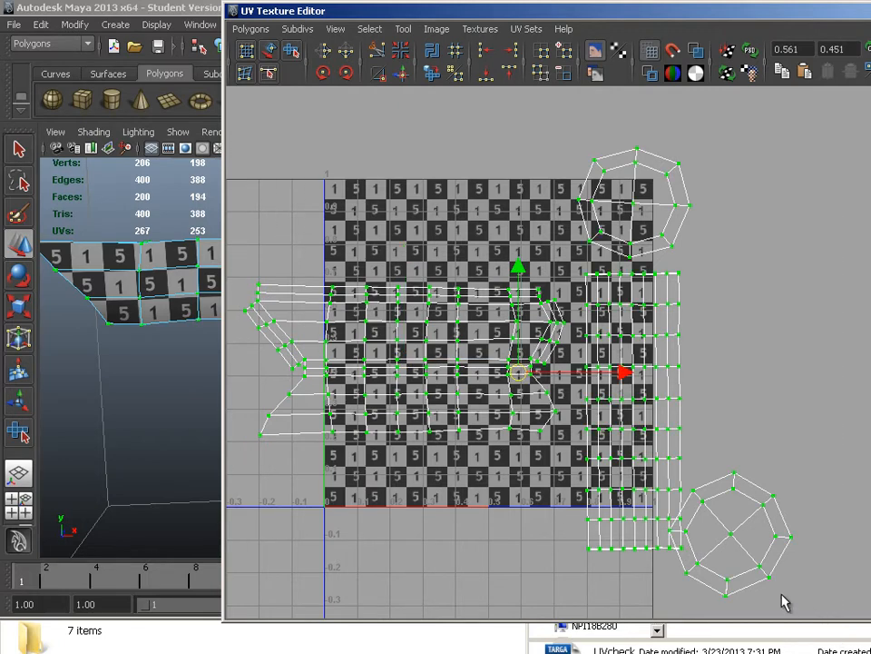
# - Select each of the post's two round cap shells in turn and place them side by side beneath the sign's shell
pyautogui.moveTo(835, 476); pyautogui.dragTo(769, 576)
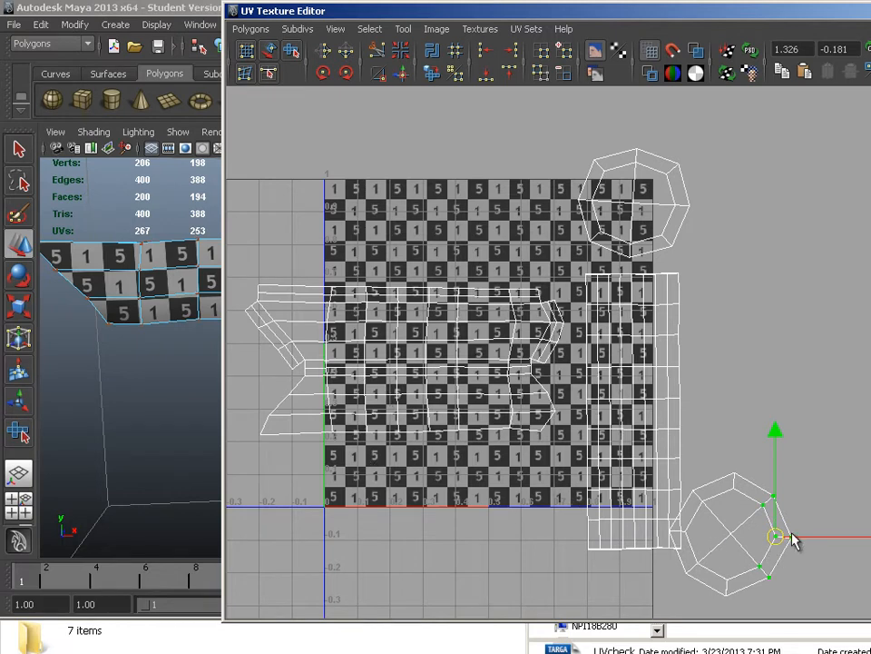
pyautogui.keyDown('ctrl'); pyautogui.moveTo(798, 526); pyautogui.dragTo(755, 530, button='right'); pyautogui.keyUp('ctrl')
pyautogui.moveTo(735, 531); pyautogui.dragTo(485, 522)
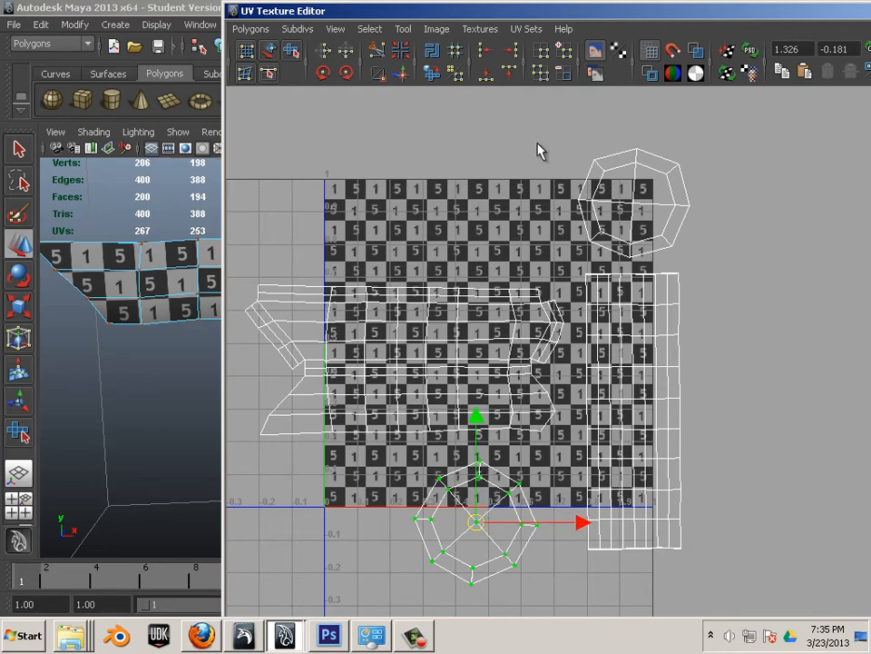
pyautogui.moveTo(537, 143); pyautogui.dragTo(683, 193)
pyautogui.keyDown('ctrl'); pyautogui.moveTo(608, 164); pyautogui.dragTo(647, 149, button='right'); pyautogui.keyUp('ctrl')
pyautogui.moveTo(633, 206); pyautogui.dragTo(346, 523)
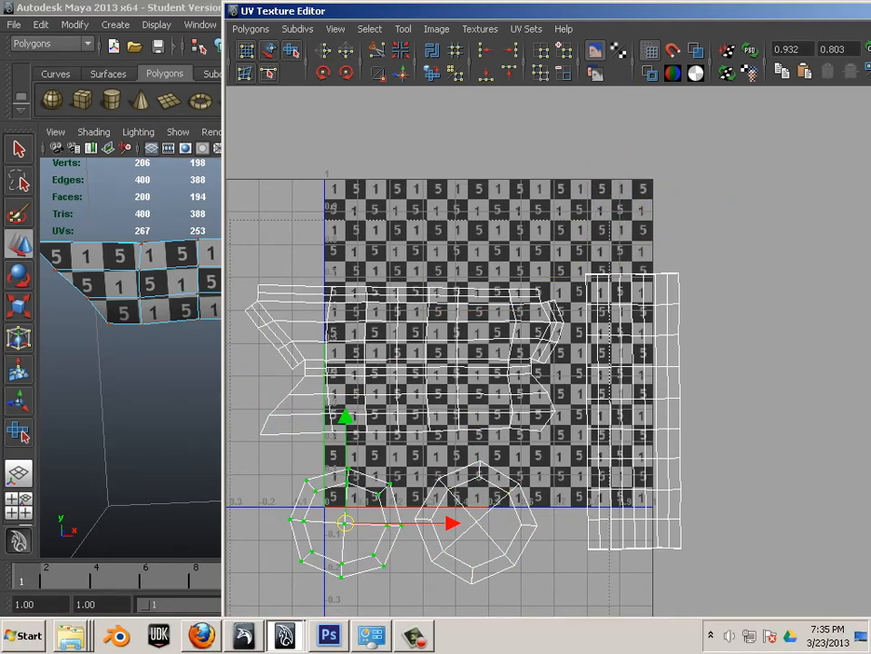
# - Move all the UVs up onto the checker texture and scale them down uniformly to about 83 percent
pyautogui.moveTo(610, 630); pyautogui.dragTo(791, 628)
pyautogui.moveTo(464, 428); pyautogui.dragTo(489, 357)
pyautogui.press('r')
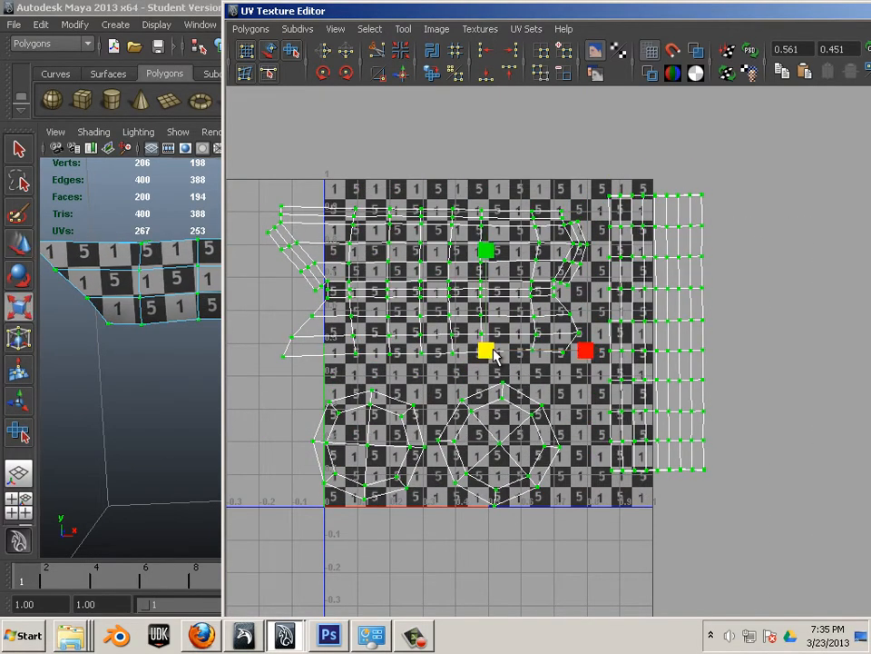
pyautogui.click(487, 352)
pyautogui.moveTo(487, 357)
pyautogui.mouseDown()
pyautogui.moveTo(492, 383)
pyautogui.moveTo(493, 372)
pyautogui.mouseUp()
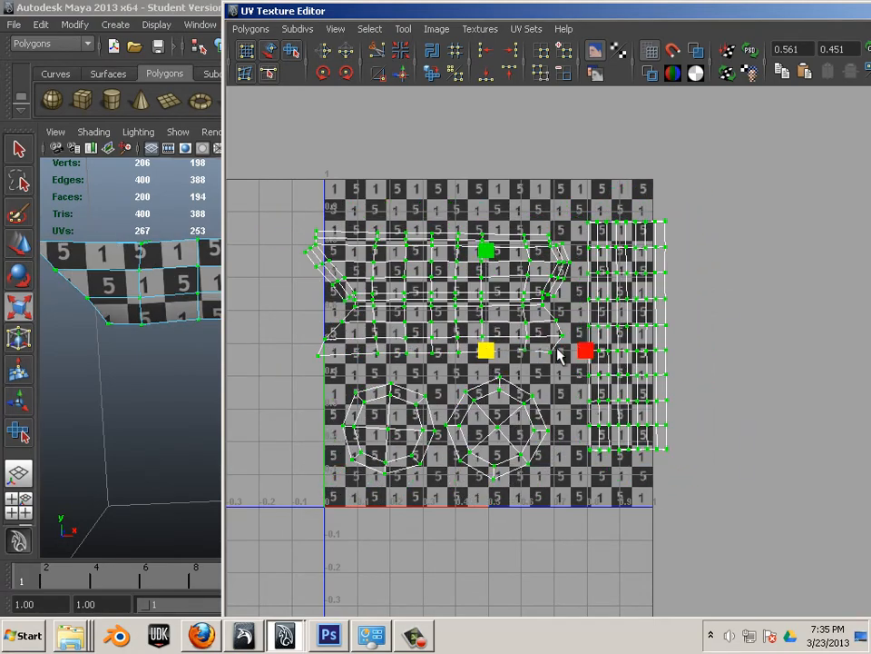
pyautogui.moveTo(588, 351); pyautogui.dragTo(616, 352)
pyautogui.hotkey('ctrl', 'z')
pyautogui.moveTo(488, 253); pyautogui.dragTo(489, 241)
pyautogui.hotkey('ctrl', 'z')
# - Scale all the UVs down uniformly a little further until every shell fits inside the 0 to 1 texture square
pyautogui.click(487, 350)
pyautogui.moveTo(486, 347); pyautogui.dragTo(485, 366)
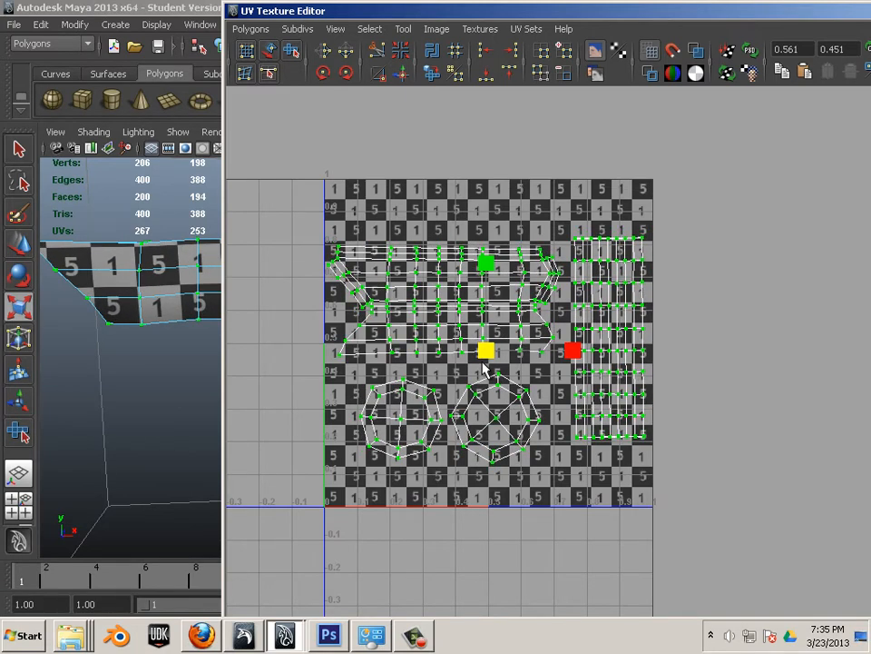
pyautogui.scroll(1, 474, 416)
pyautogui.keyDown('alt'); pyautogui.moveTo(445, 415); pyautogui.dragTo(487, 422, button='middle'); pyautogui.keyUp('alt')
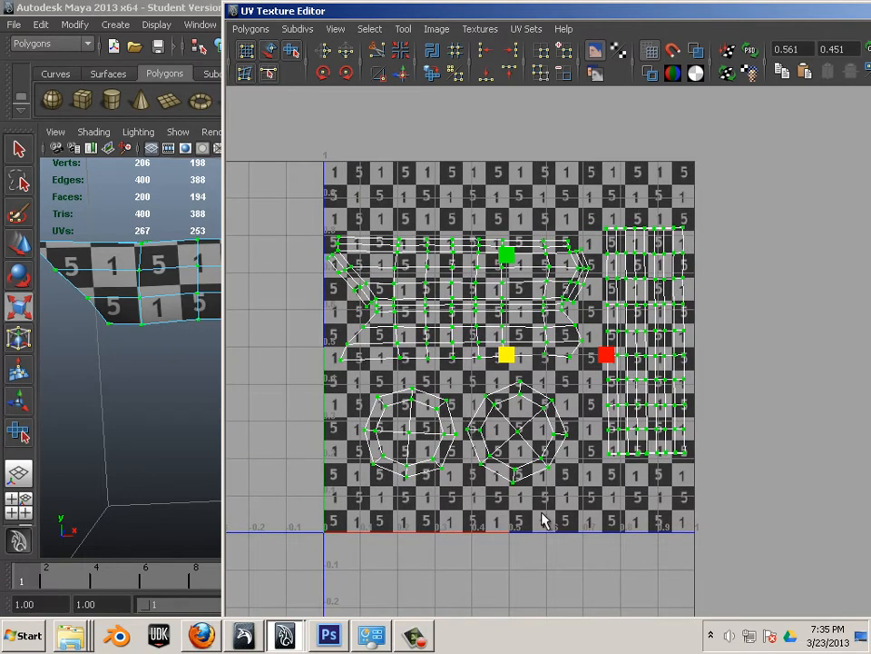
pyautogui.moveTo(571, 527); pyautogui.dragTo(393, 425)
pyautogui.keyDown('ctrl'); pyautogui.moveTo(409, 435); pyautogui.dragTo(468, 424, button='right'); pyautogui.keyUp('ctrl')
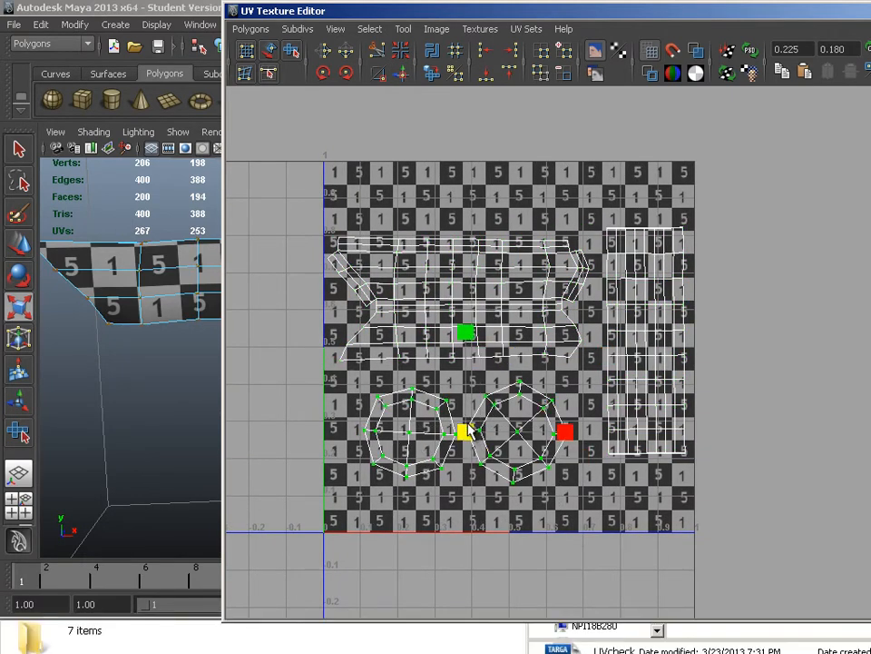
pyautogui.click(574, 543)
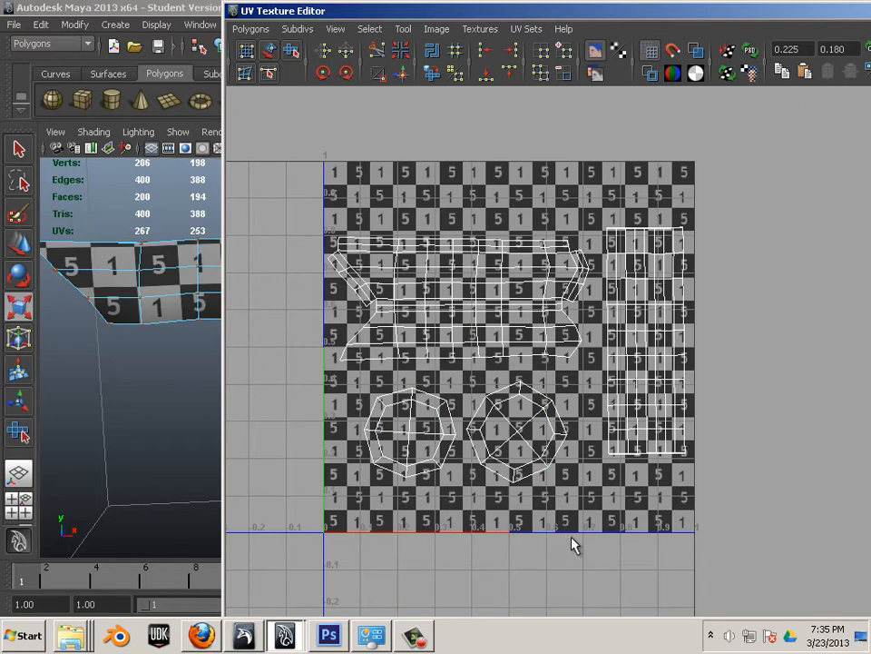
# - With the Move UV Shell tool, select both round cap shells and move them left, outside the texture square
pyautogui.click(270, 51)
pyautogui.click(555, 448)
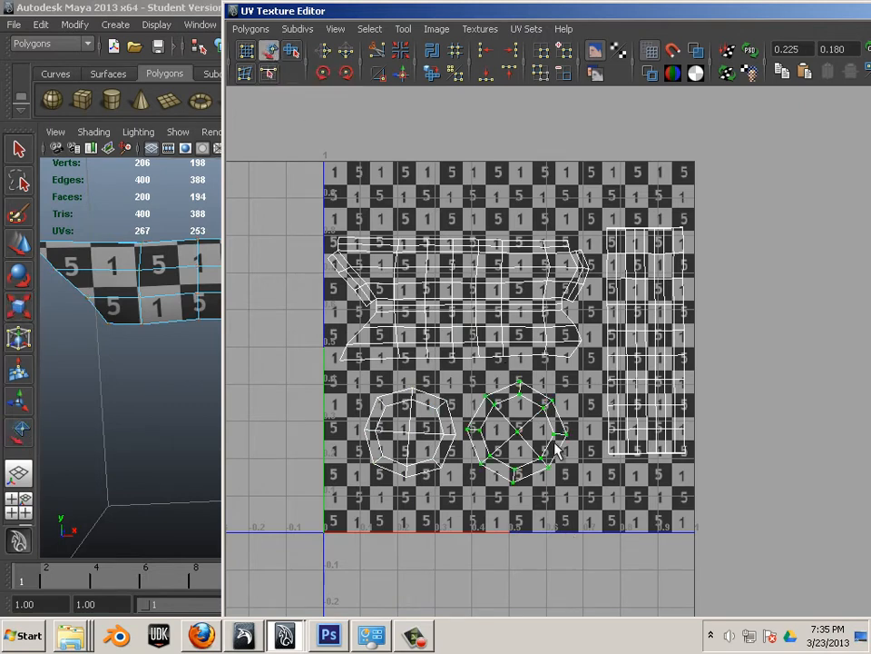
pyautogui.keyDown('shift'); pyautogui.click(451, 471); pyautogui.keyUp('shift')
pyautogui.click(490, 495)
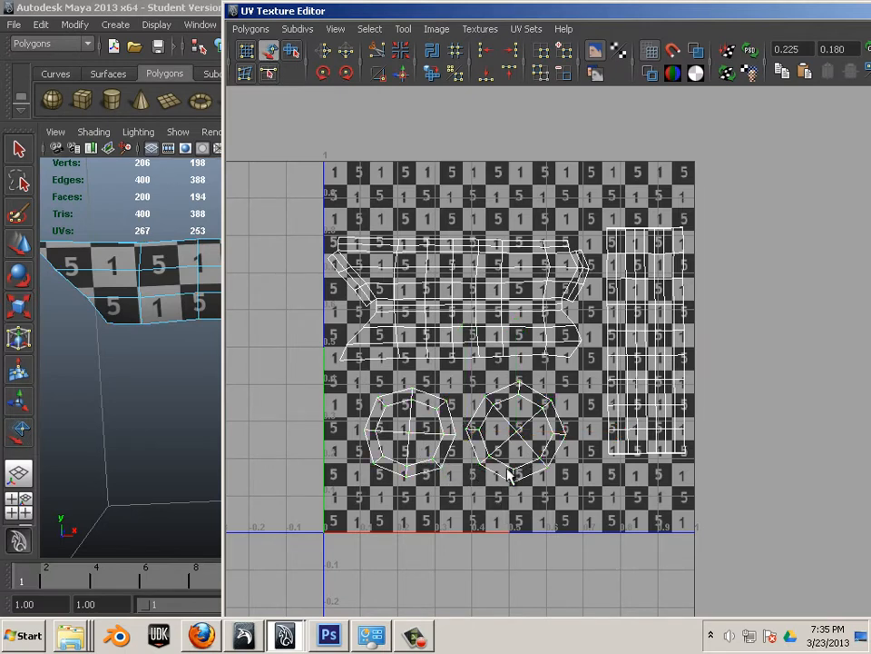
pyautogui.click(506, 468)
pyautogui.click(406, 457)
pyautogui.keyDown('shift'); pyautogui.click(500, 458); pyautogui.keyUp('shift')
pyautogui.scroll(-2, 473, 506)
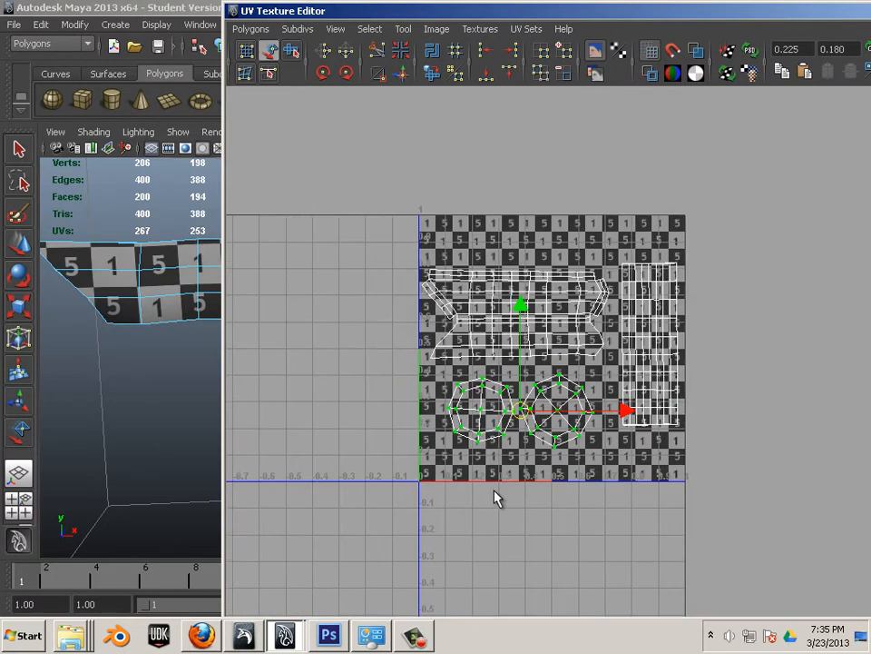
pyautogui.moveTo(519, 415); pyautogui.dragTo(316, 359)
pyautogui.click(514, 336)
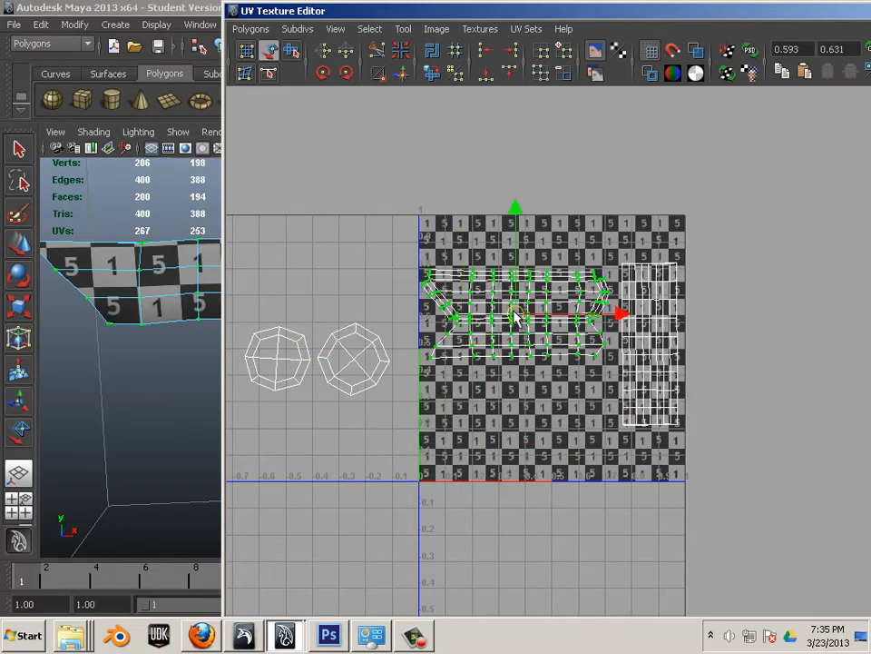
pyautogui.moveTo(515, 312); pyautogui.dragTo(536, 266)
pyautogui.hotkey('ctrl', 'z')
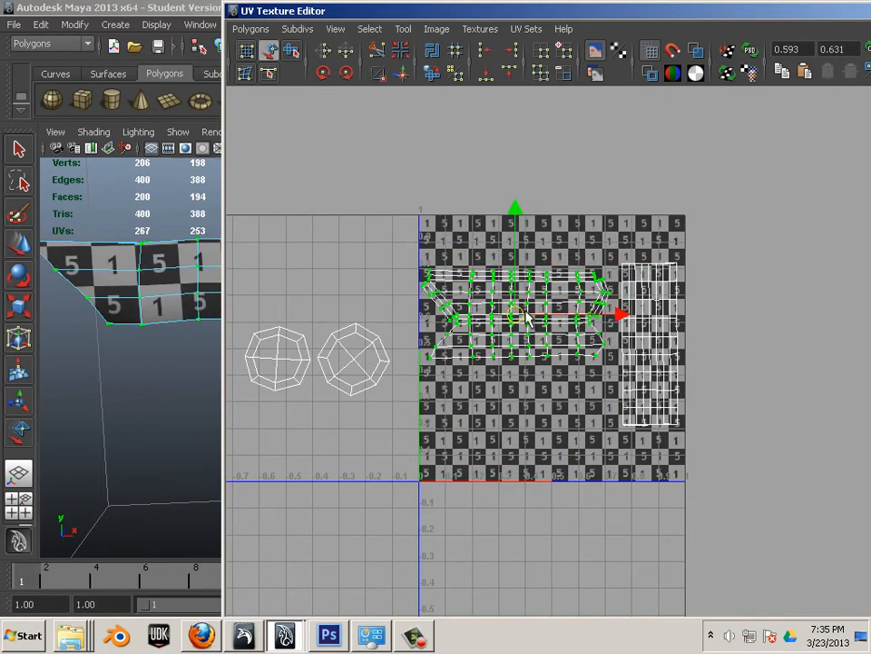
pyautogui.moveTo(521, 311); pyautogui.dragTo(550, 263)
pyautogui.hotkey('ctrl', 'z')
# - Rotate the post's body shell 90 degrees so it lies horizontally and place it directly beneath the sign's shell
pyautogui.click(662, 365)
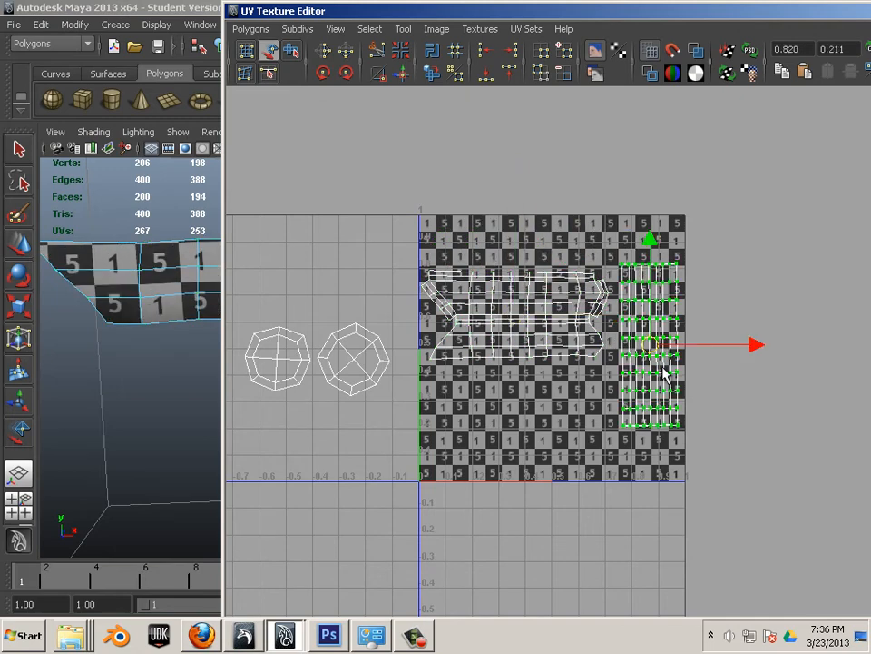
pyautogui.moveTo(662, 356); pyautogui.dragTo(530, 481)
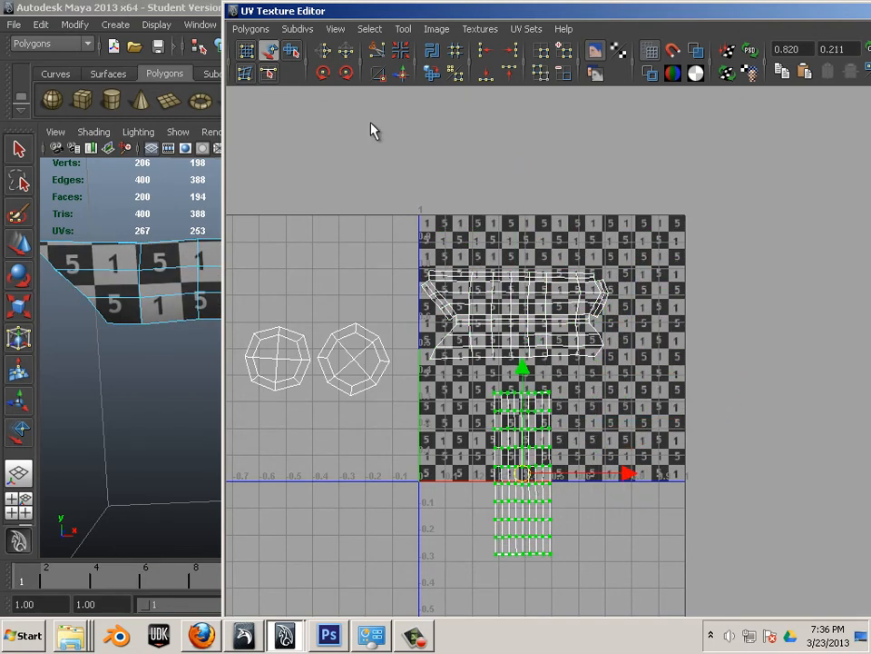
pyautogui.click(349, 74)
pyautogui.click(349, 74)
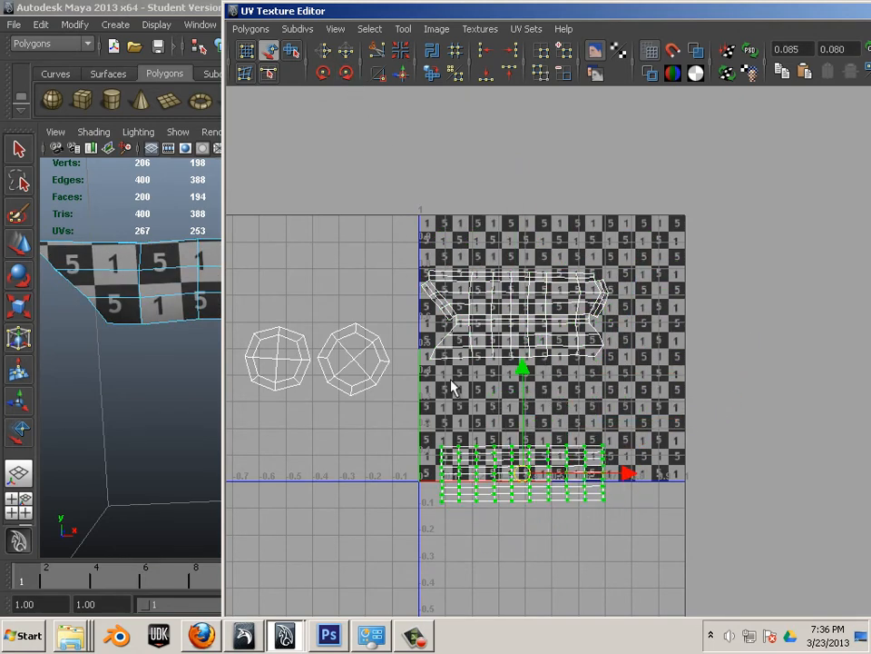
pyautogui.moveTo(522, 465); pyautogui.dragTo(522, 389)
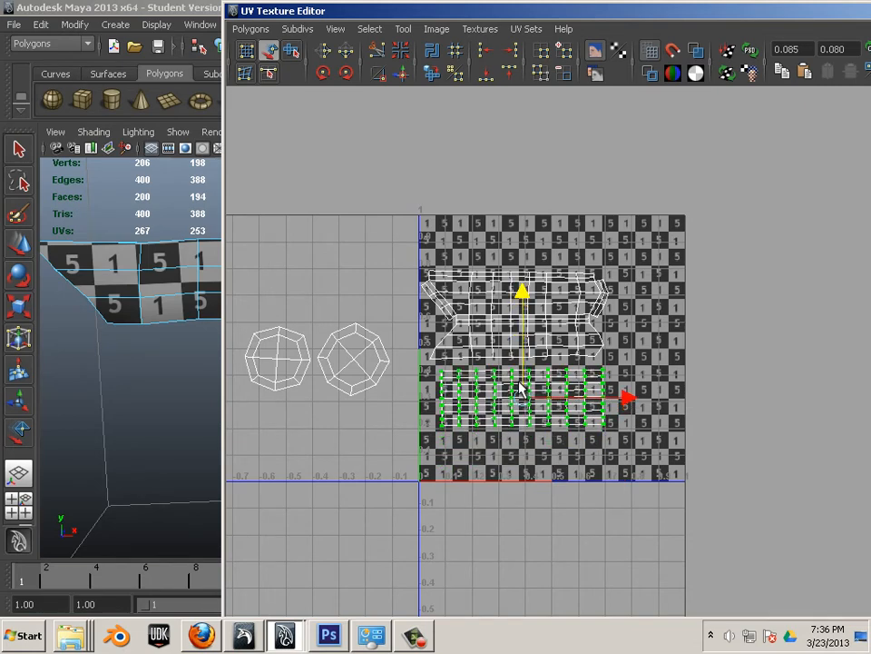
# - Scale all the UVs up uniformly to about 130 percent and move them so the sign's shell meets the texture's upper edge
pyautogui.moveTo(680, 214); pyautogui.dragTo(242, 520)
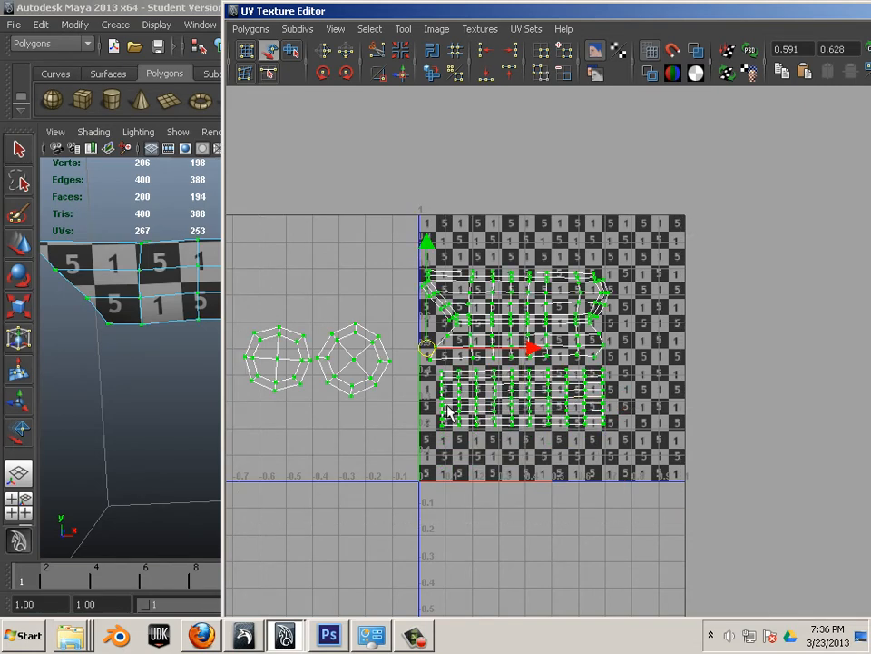
pyautogui.press('r')
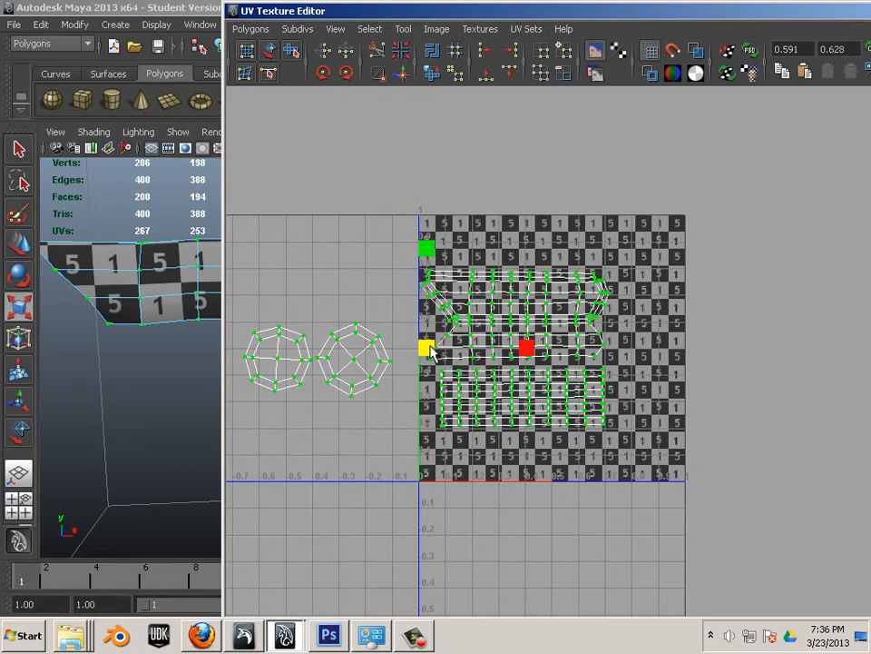
pyautogui.moveTo(432, 352); pyautogui.dragTo(461, 340)
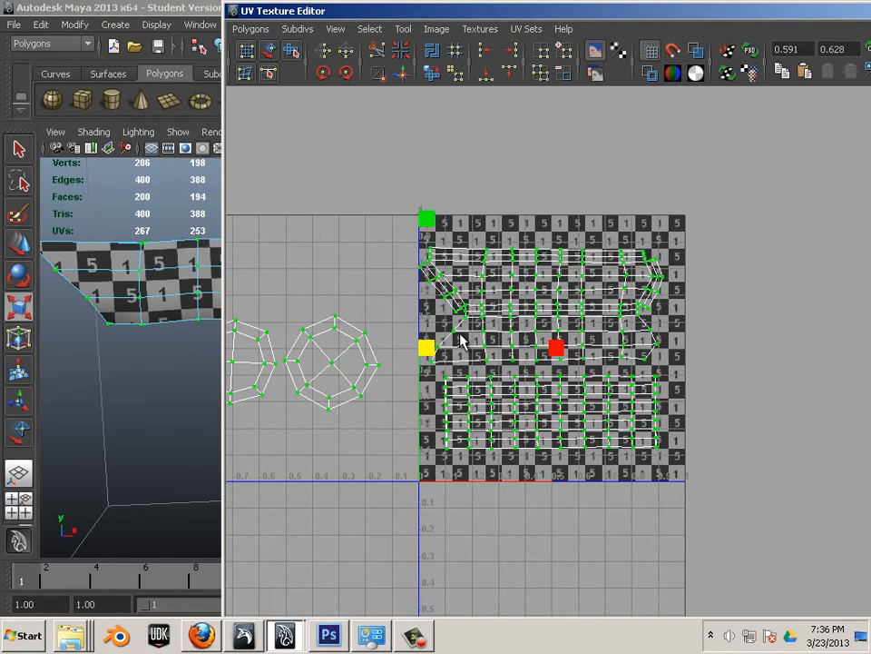
pyautogui.press('w')
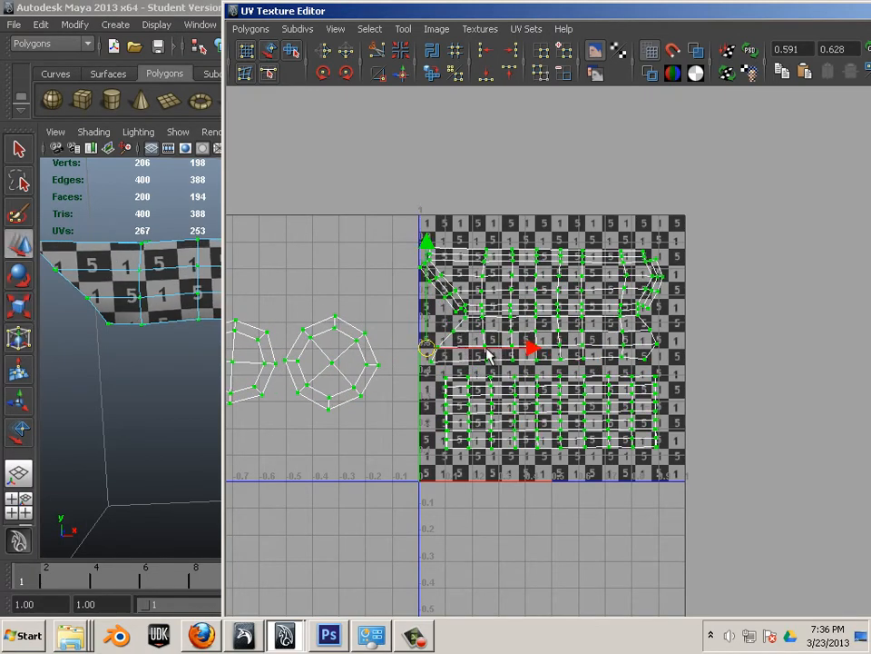
pyautogui.moveTo(434, 354); pyautogui.dragTo(444, 331)
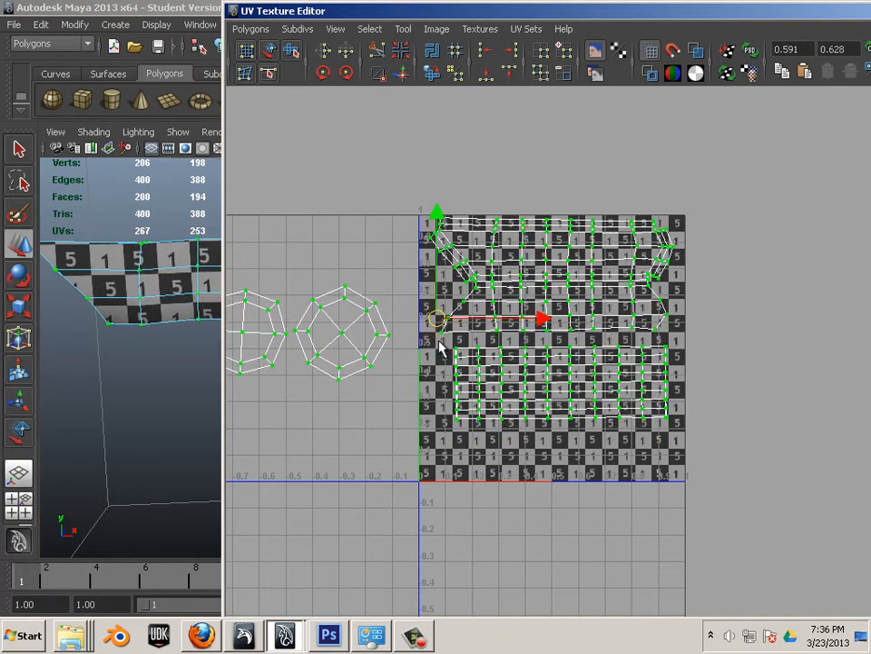
# - Select the post's body shell with the Move UV Shell tool and move it up close against the sign's shell
pyautogui.click(485, 453)
pyautogui.click(545, 383)
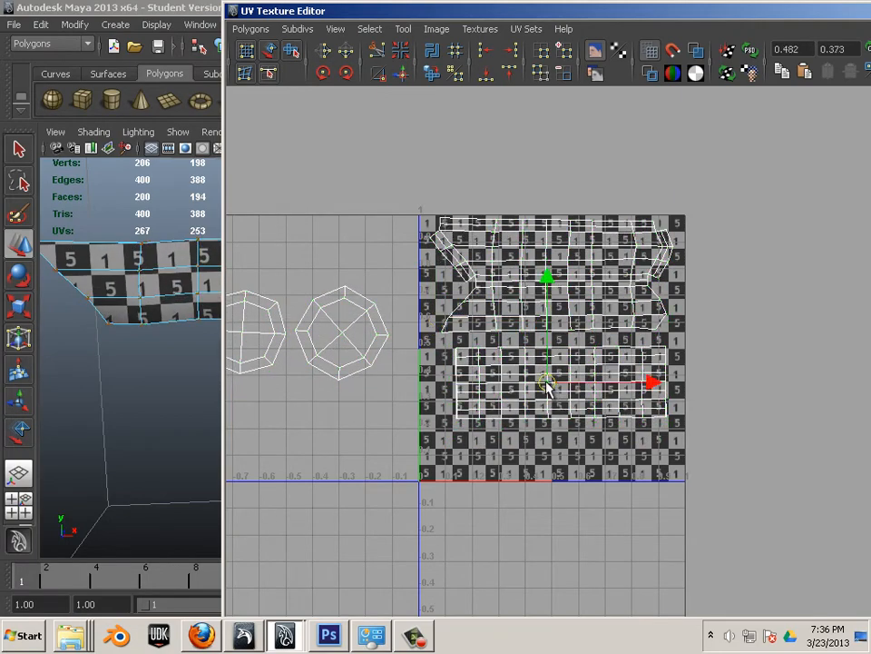
pyautogui.click(268, 50)
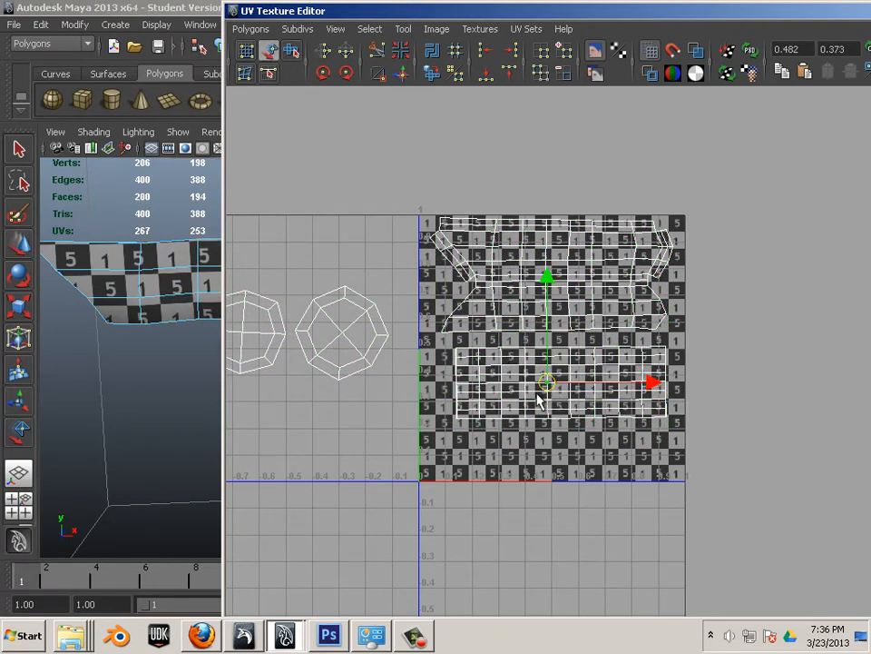
pyautogui.click(550, 388)
pyautogui.moveTo(550, 388); pyautogui.dragTo(554, 371)
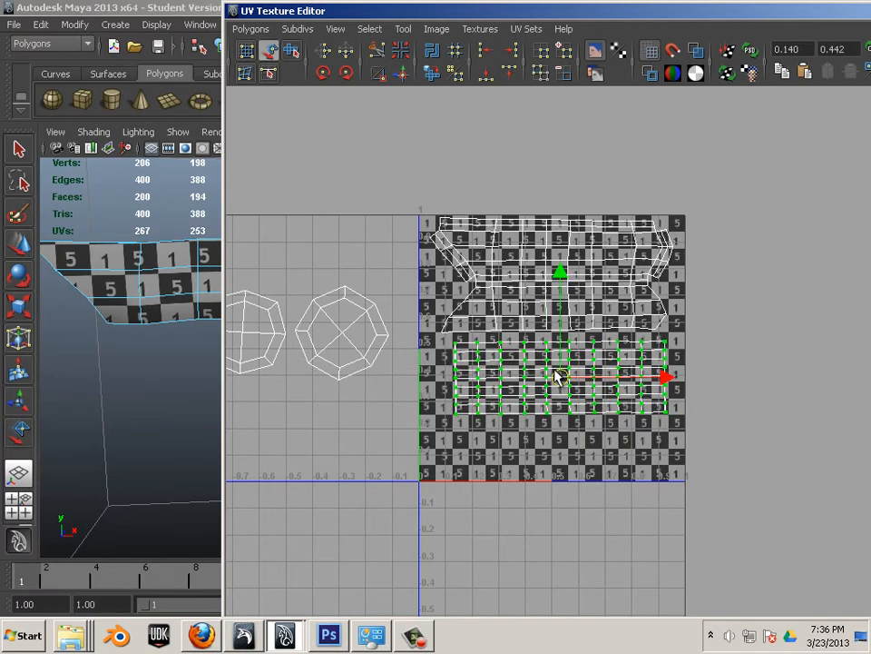
# - Select both of the post's round cap shells and scale them down uniformly to about a third of their size
pyautogui.click(344, 343)
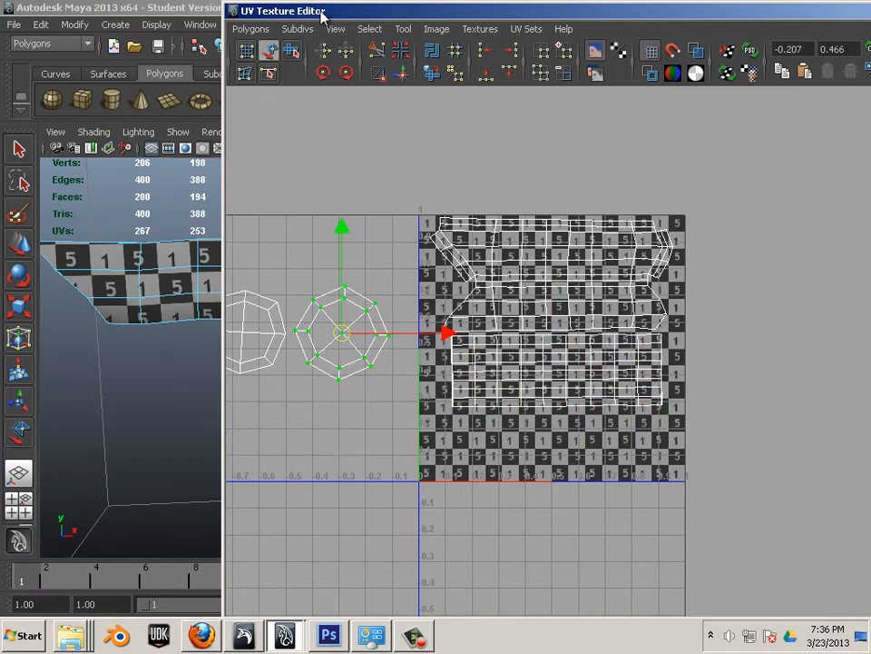
pyautogui.moveTo(325, 13); pyautogui.dragTo(556, 85)
pyautogui.keyDown('alt'); pyautogui.moveTo(121, 240); pyautogui.dragTo(172, 290); pyautogui.keyUp('alt')
pyautogui.keyDown('alt'); pyautogui.moveTo(526, 444); pyautogui.dragTo(592, 440, button='middle'); pyautogui.keyUp('alt')
pyautogui.moveTo(720, 533); pyautogui.dragTo(718, 531)
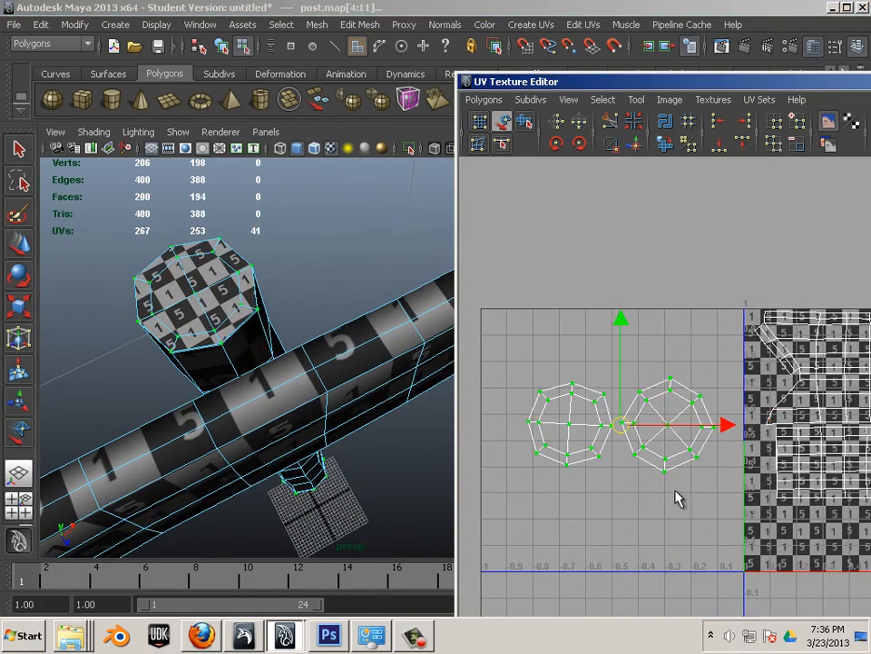
pyautogui.press('r')
pyautogui.moveTo(617, 425); pyautogui.dragTo(630, 492)
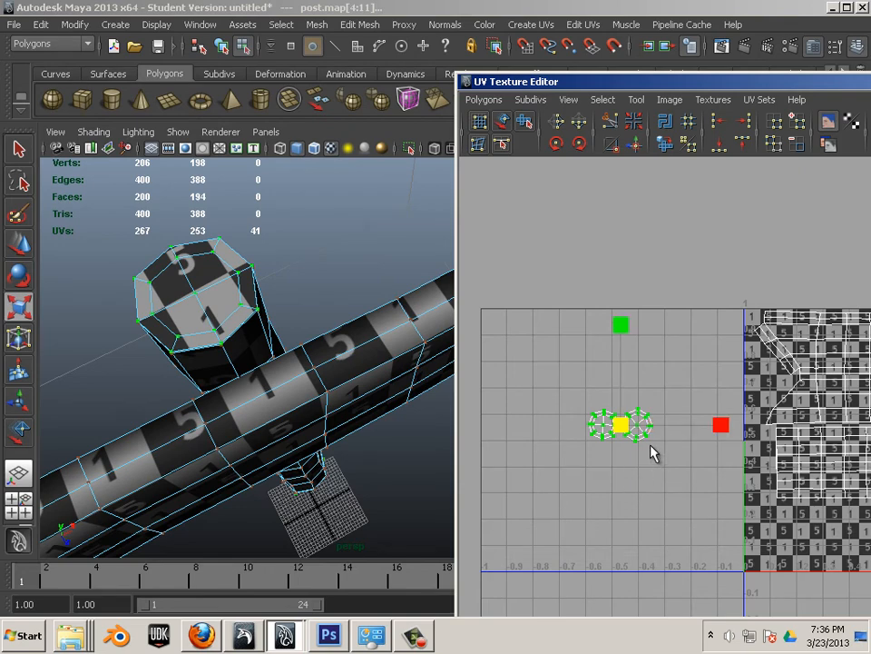
# - Move the two small cap shells into the texture square, just below the left end of the post's body shell
pyautogui.press('w')
pyautogui.moveTo(633, 424); pyautogui.dragTo(812, 541)
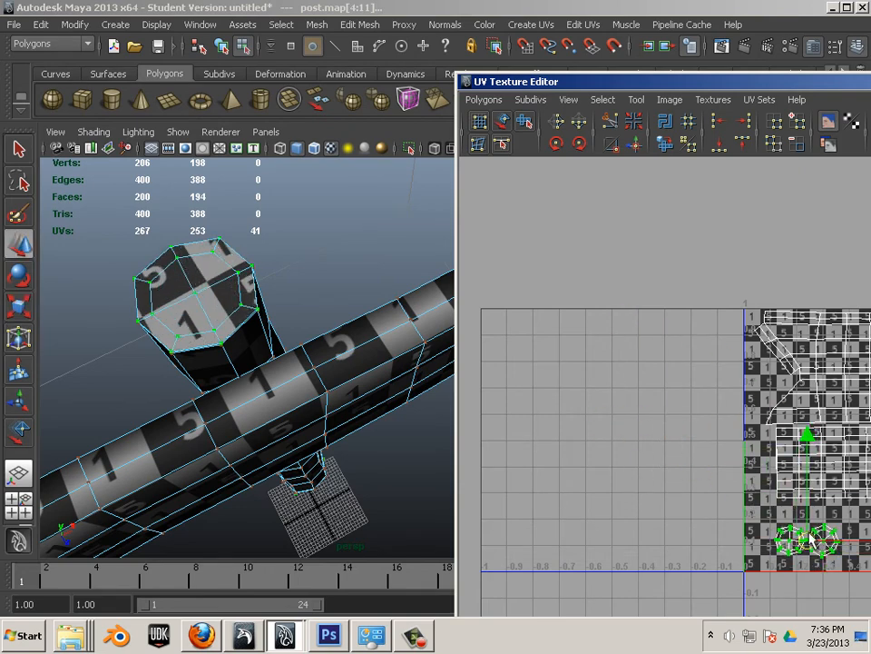
pyautogui.doubleClick(642, 91)
pyautogui.scroll(3, 385, 330)
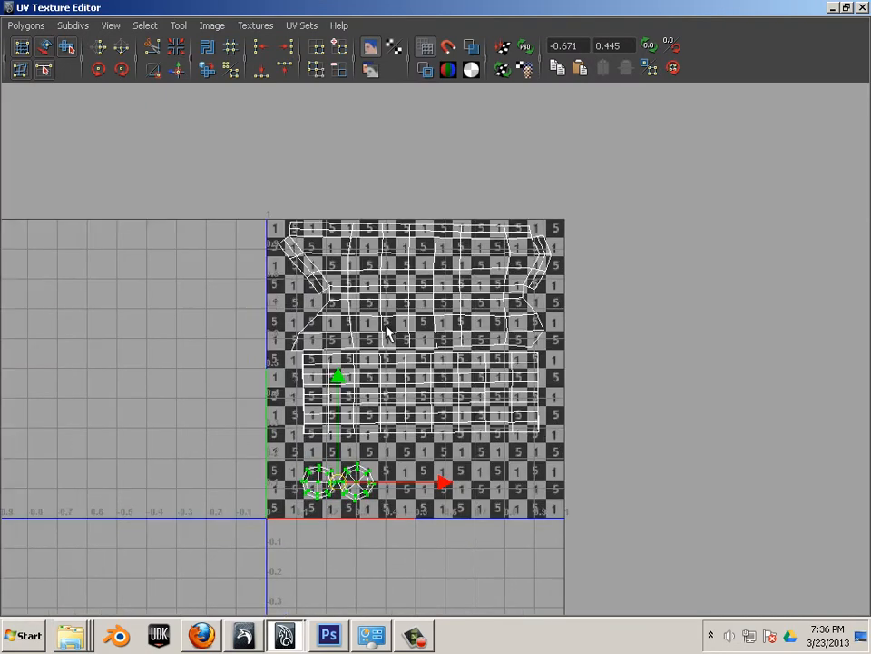
pyautogui.moveTo(342, 480); pyautogui.dragTo(319, 456)
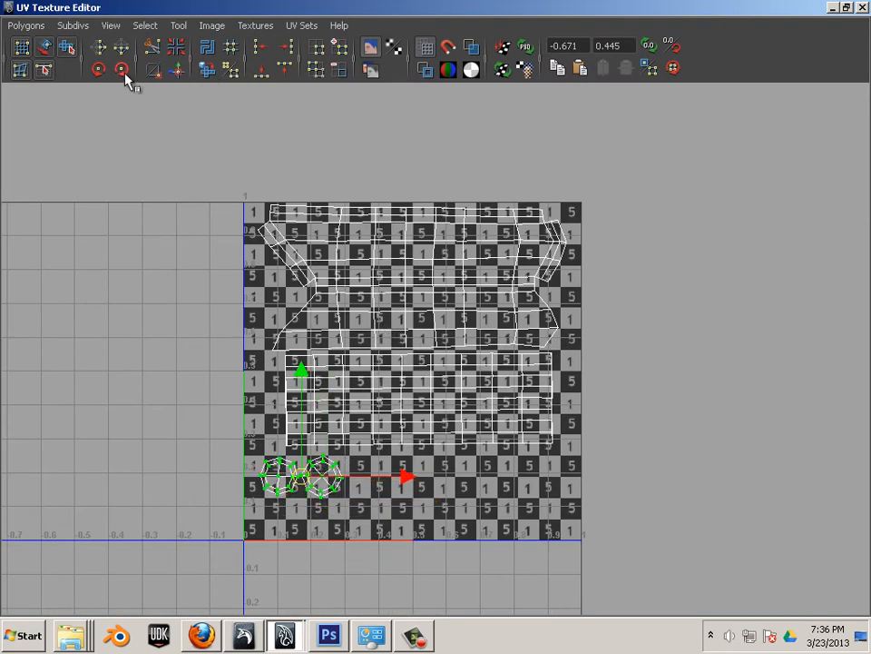
# - Rotate the pair of cap shells 90 degrees clockwise and fit them into the gap left of the post's body shell
pyautogui.click(124, 73)
pyautogui.click(123, 72)
pyautogui.moveTo(300, 461); pyautogui.dragTo(271, 400)
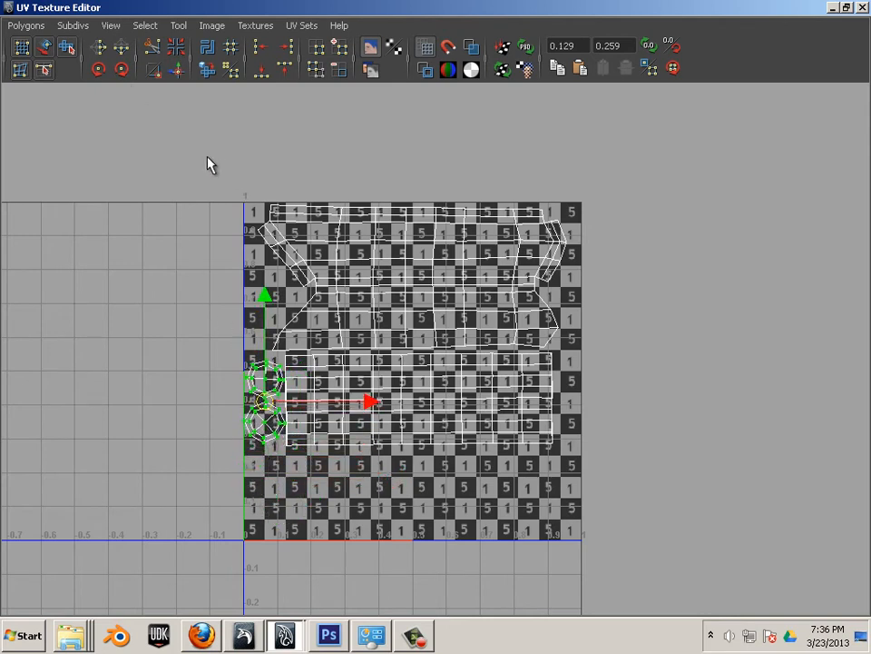
# - Select all the sign and post UV shells and scale them up slightly together
pyautogui.moveTo(161, 125); pyautogui.dragTo(495, 443)
pyautogui.press('r')
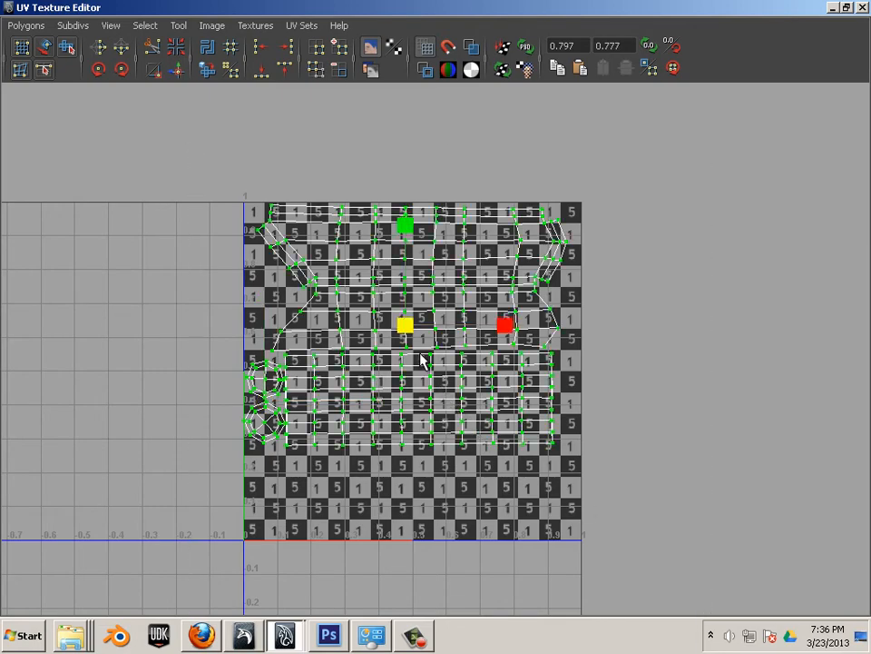
pyautogui.moveTo(408, 333)
pyautogui.mouseDown()
pyautogui.moveTo(412, 339)
pyautogui.moveTo(404, 320)
pyautogui.mouseUp()
# - Rotate all the selected shells 180 degrees clockwise and move them back within the texture square
pyautogui.click(120, 71)
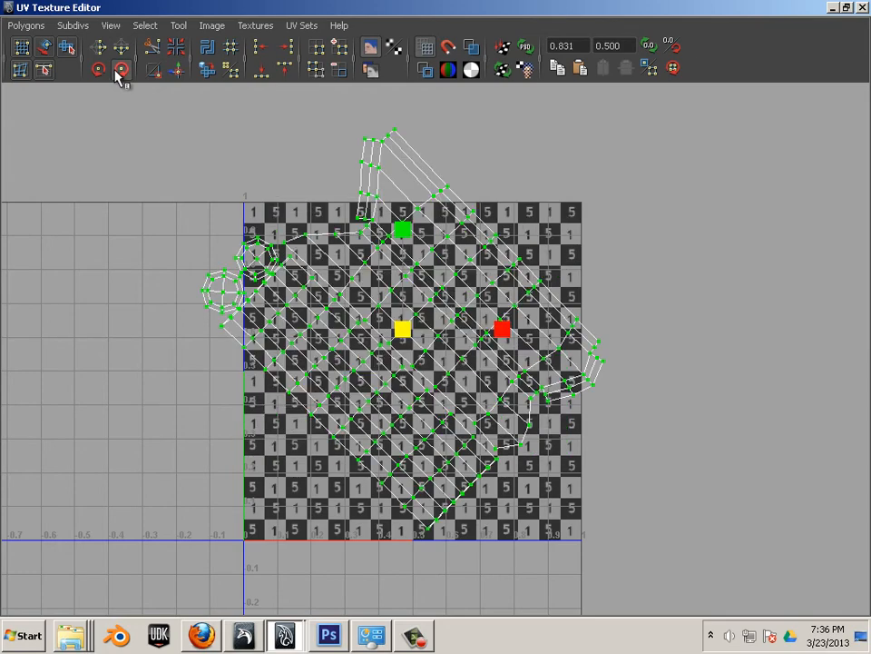
pyautogui.click(120, 71)
pyautogui.press('w')
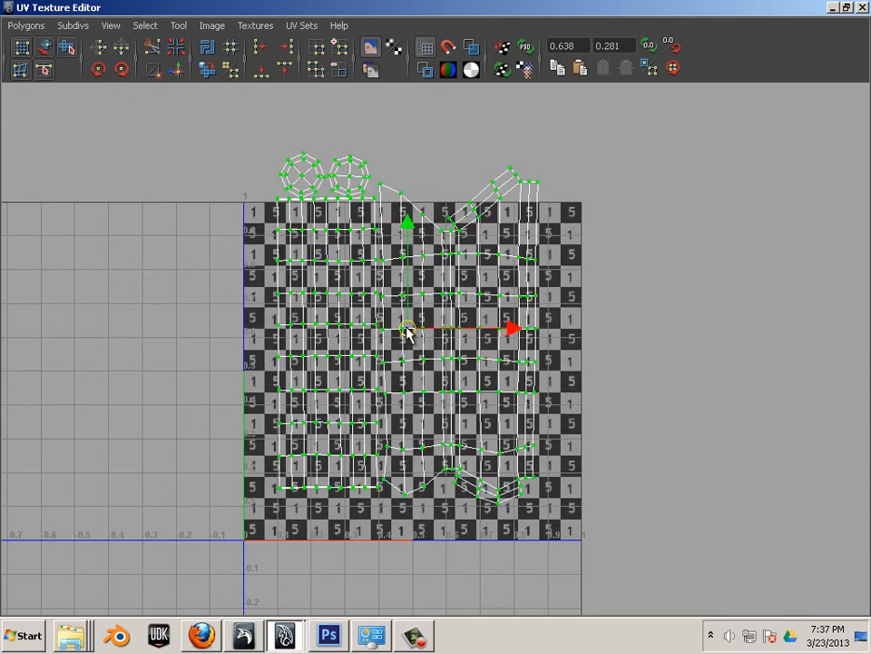
pyautogui.moveTo(407, 330); pyautogui.dragTo(412, 361)
pyautogui.press('r')
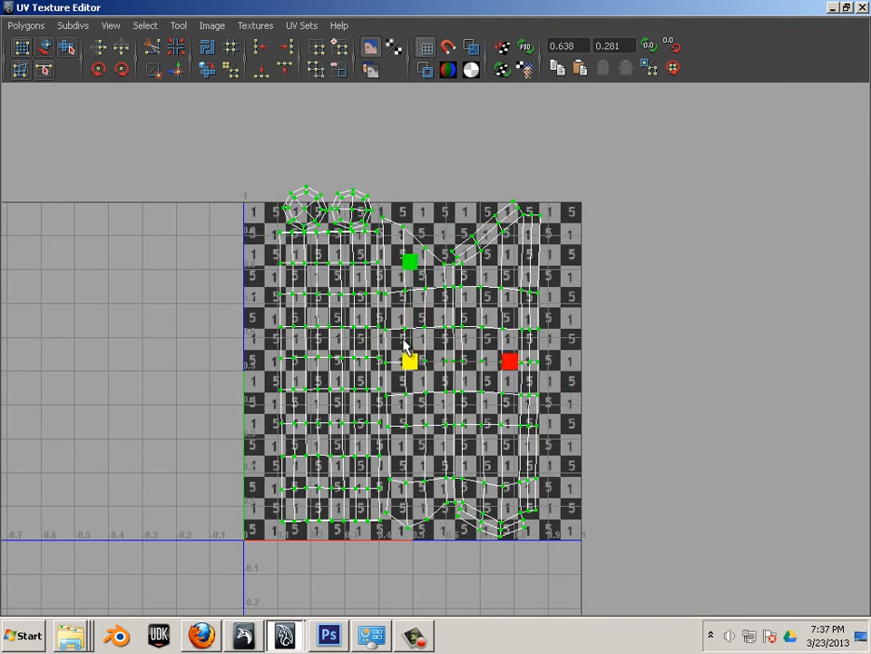
pyautogui.click(120, 70)
pyautogui.click(120, 70)
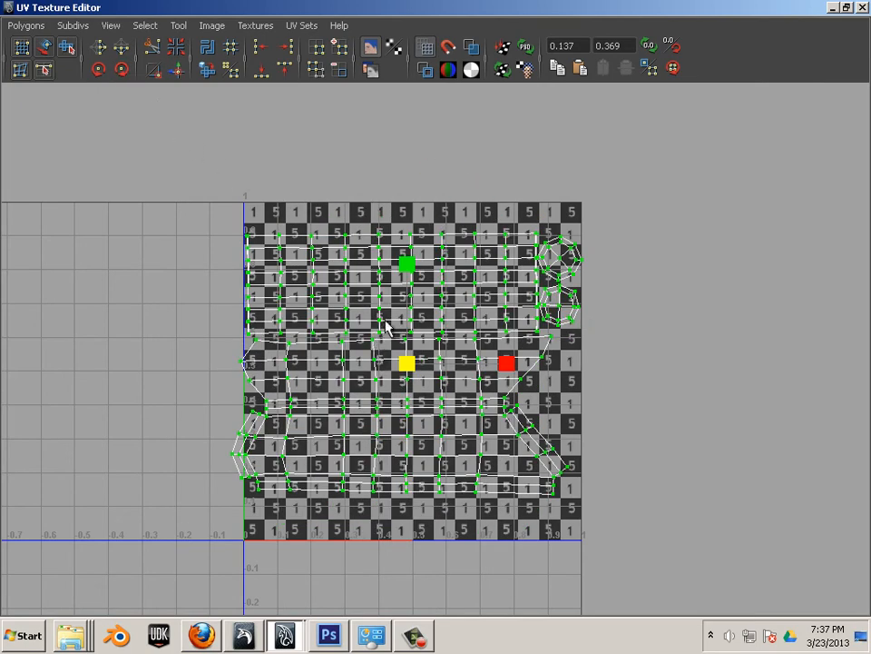
pyautogui.press('w')
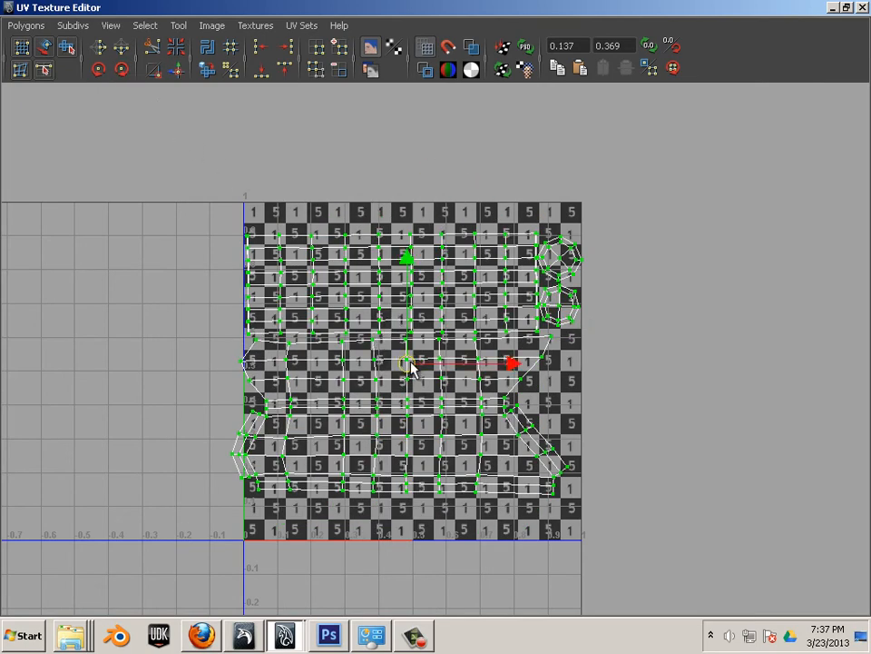
pyautogui.moveTo(410, 365); pyautogui.dragTo(422, 362)
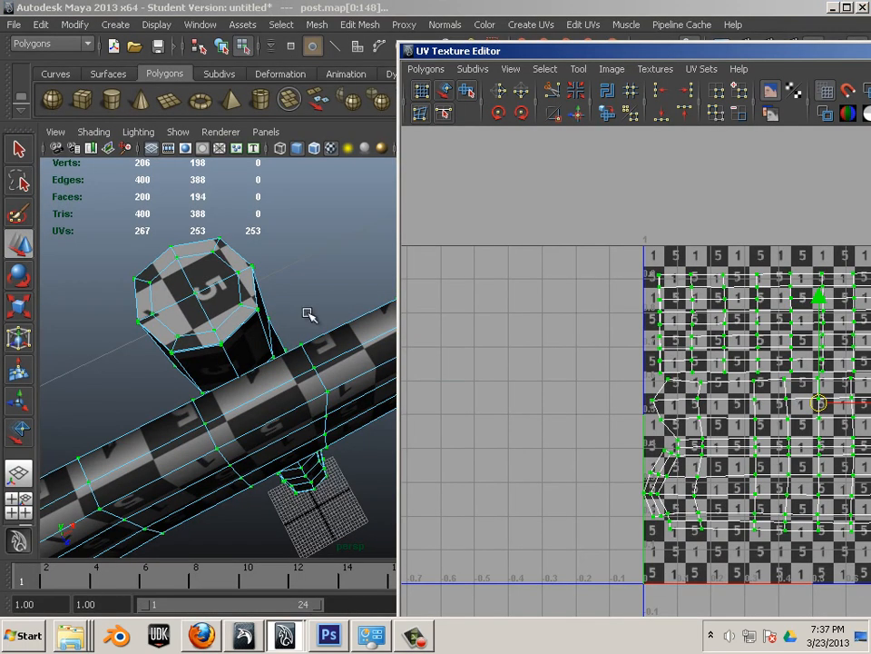
# - Check the number orientation on the sign's front face and rotate all the shells back 180 degrees counterclockwise
pyautogui.keyDown('alt'); pyautogui.moveTo(308, 313); pyautogui.dragTo(101, 322); pyautogui.keyUp('alt')
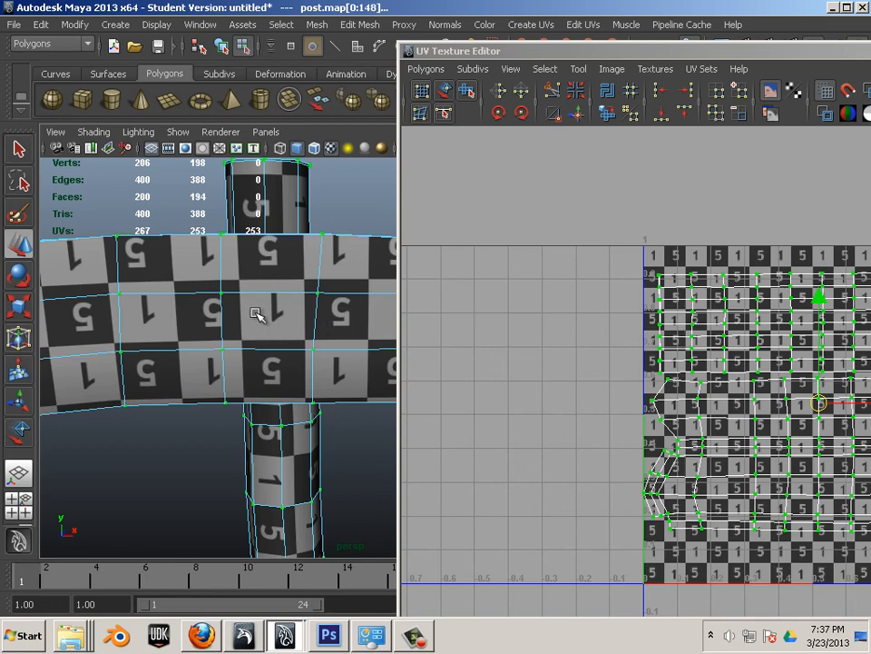
pyautogui.click(498, 114)
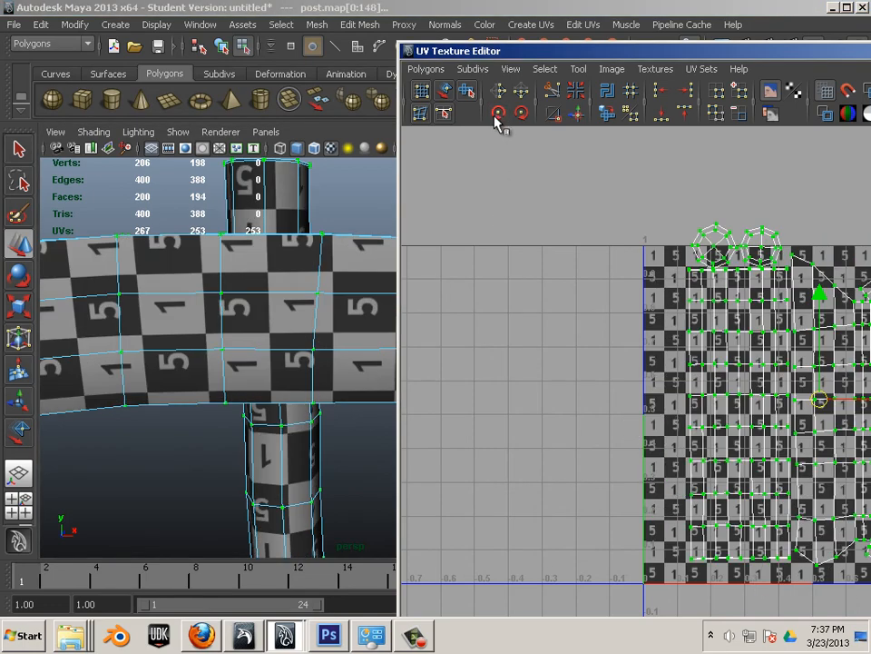
pyautogui.click(498, 114)
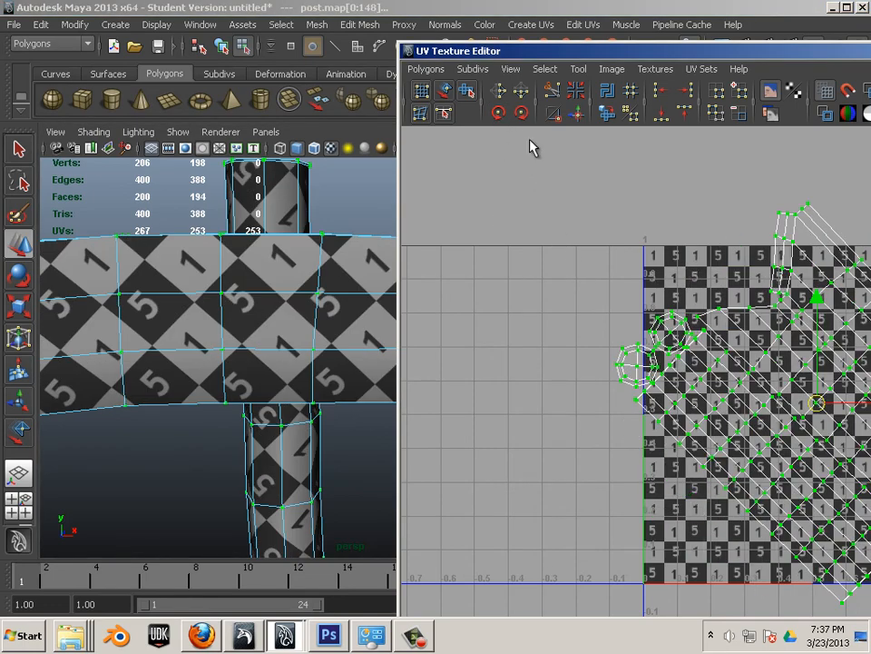
pyautogui.click(498, 113)
# - Bring the whole texture square into view, nudge all the shells and scale them down slightly to fit it better
pyautogui.keyDown('alt'); pyautogui.moveTo(334, 389); pyautogui.dragTo(276, 378, button='middle'); pyautogui.keyUp('alt')
pyautogui.click(561, 64)
pyautogui.moveTo(561, 59); pyautogui.dragTo(358, 62)
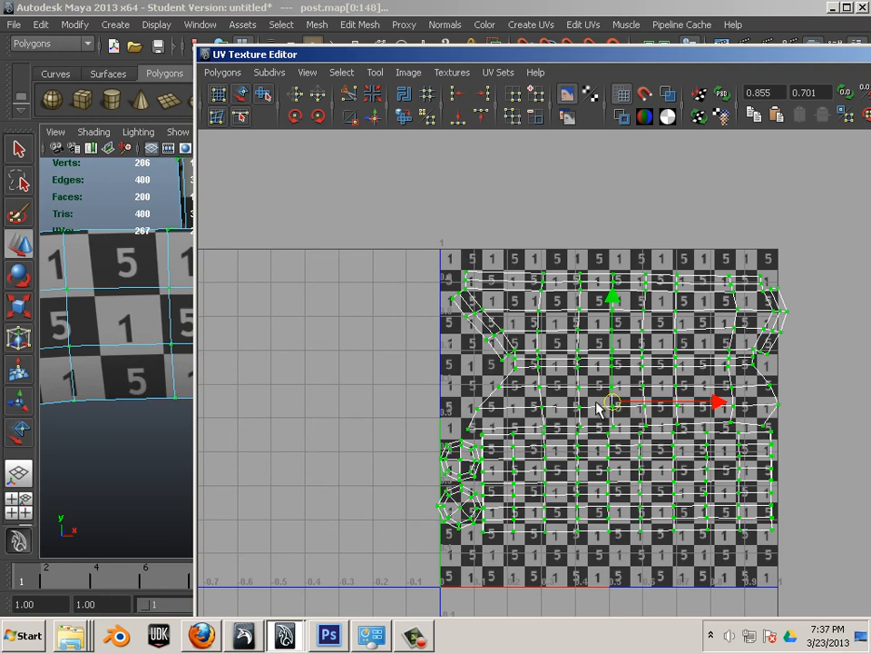
pyautogui.moveTo(606, 398); pyautogui.dragTo(608, 405)
pyautogui.press('r')
pyautogui.click(635, 343)
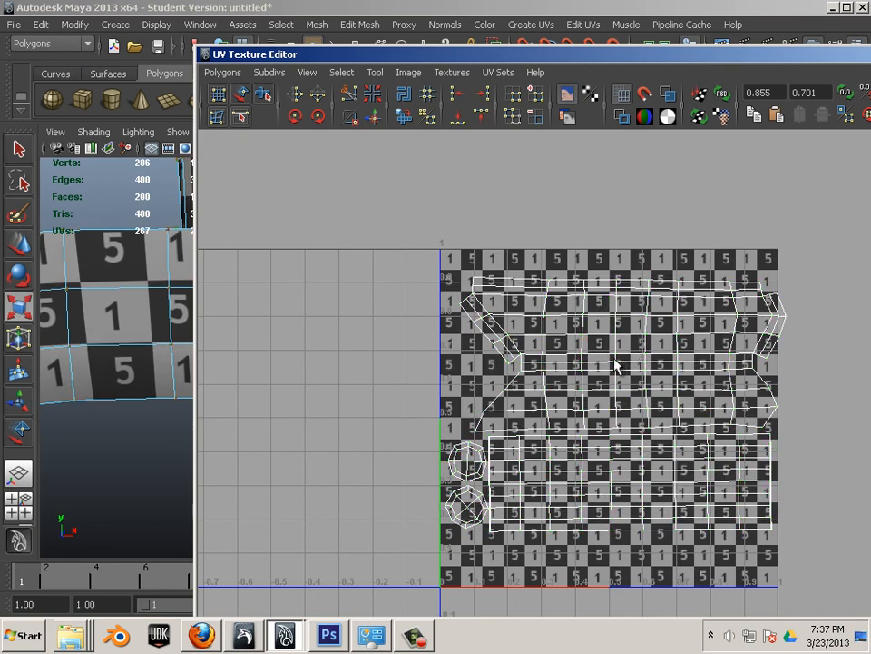
# - Select the sign's shell with the Move UV Shell tool and shift it slightly left to fit inside the texture square
pyautogui.click(615, 356)
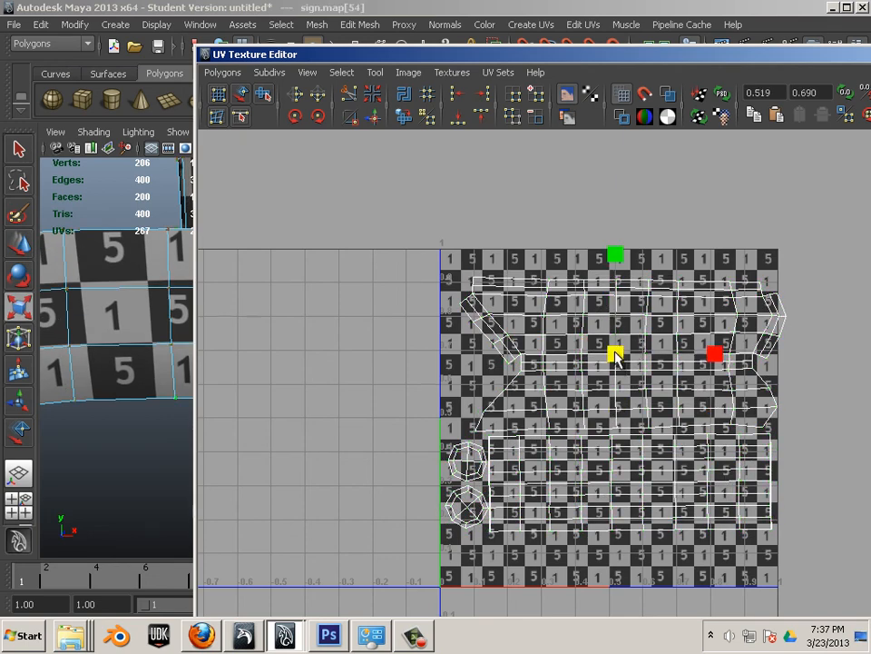
pyautogui.click(240, 93)
pyautogui.click(622, 362)
pyautogui.moveTo(623, 361); pyautogui.dragTo(607, 361)
# - Examine the checker texture's scale and orientation on the sign and post in the perspective view
pyautogui.click(403, 550)
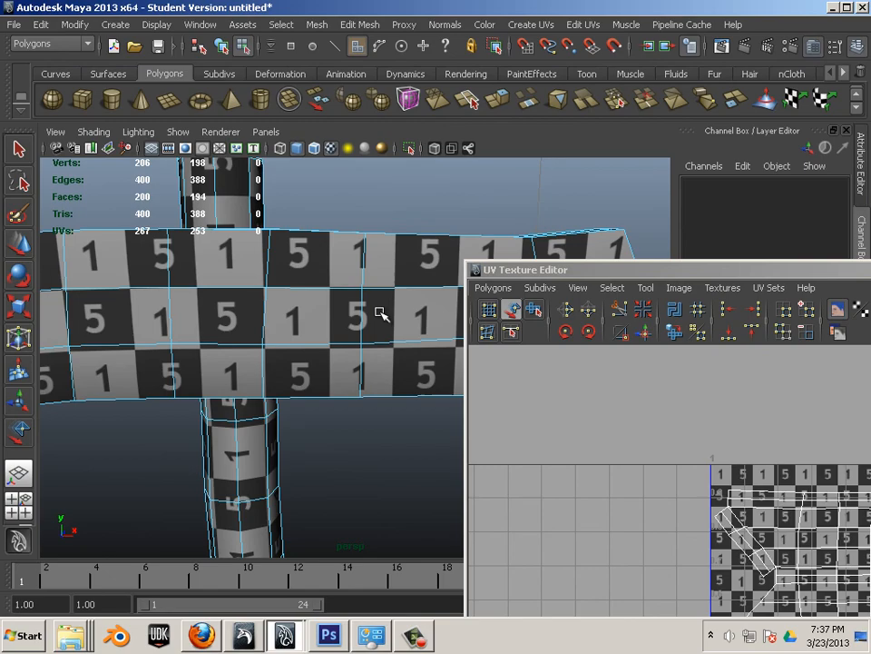
pyautogui.scroll(-5, 327, 335)
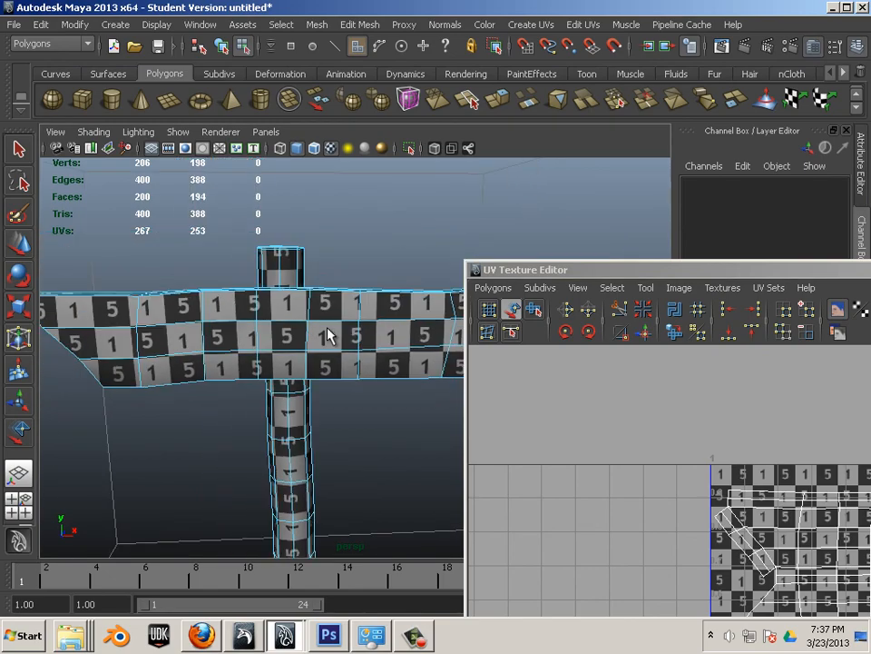
pyautogui.keyDown('alt'); pyautogui.moveTo(330, 296); pyautogui.dragTo(392, 335); pyautogui.keyUp('alt')
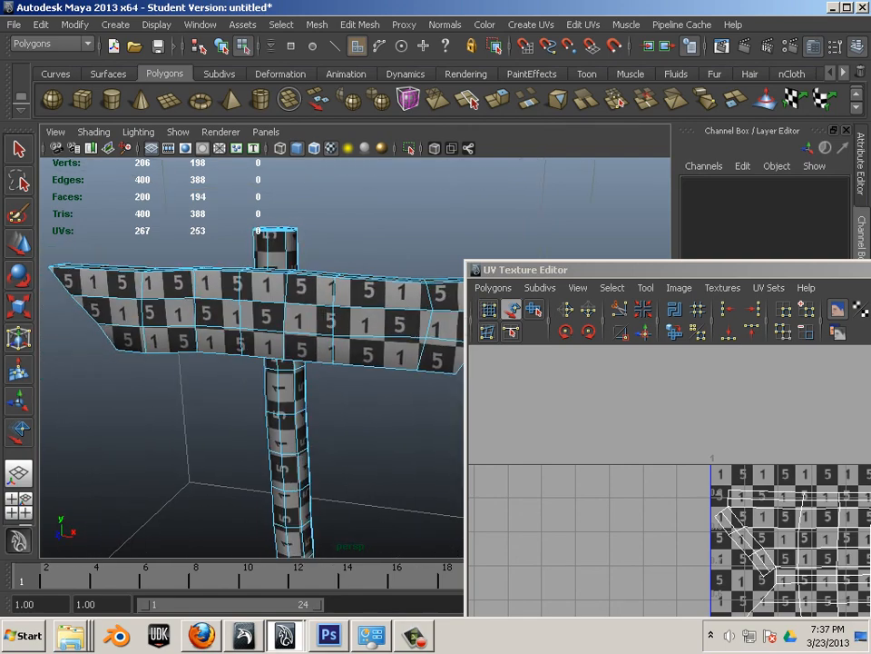